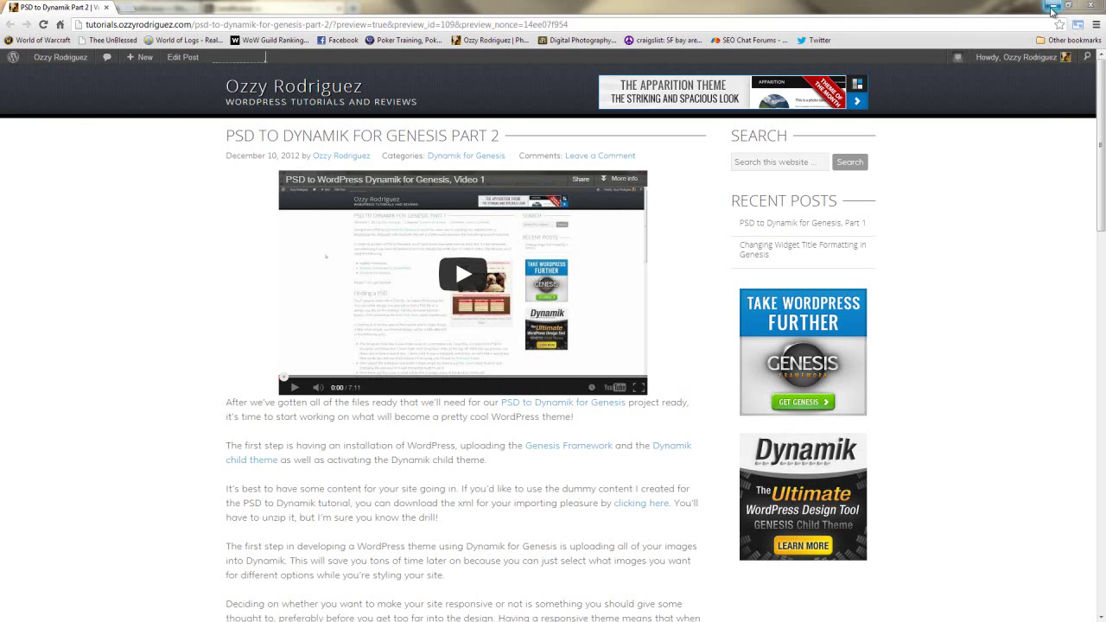
- In the Candilicious WordPress admin in Firefox, assign Header Navigation as the Primary Navigation Menu and save
left_click(1053, 5)
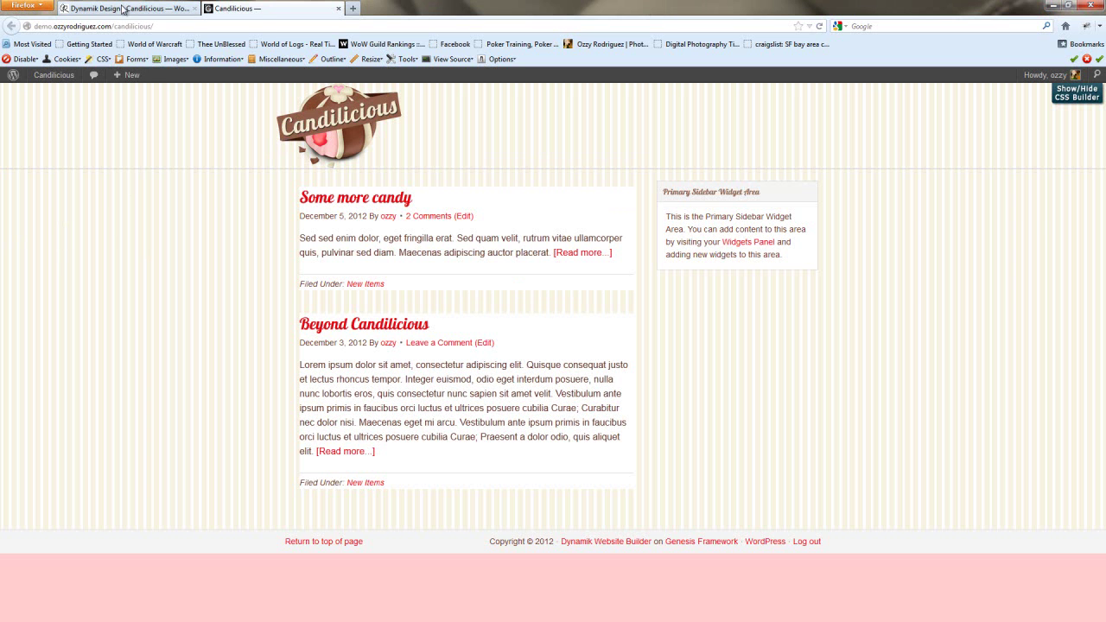
left_click(122, 9)
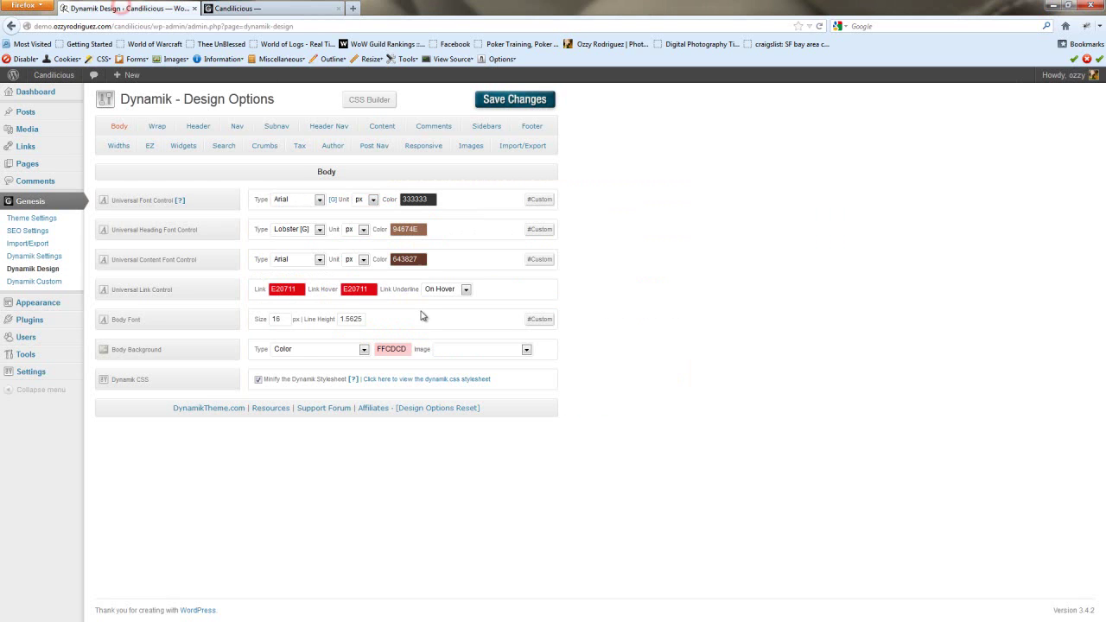
mouse_move(52, 302)
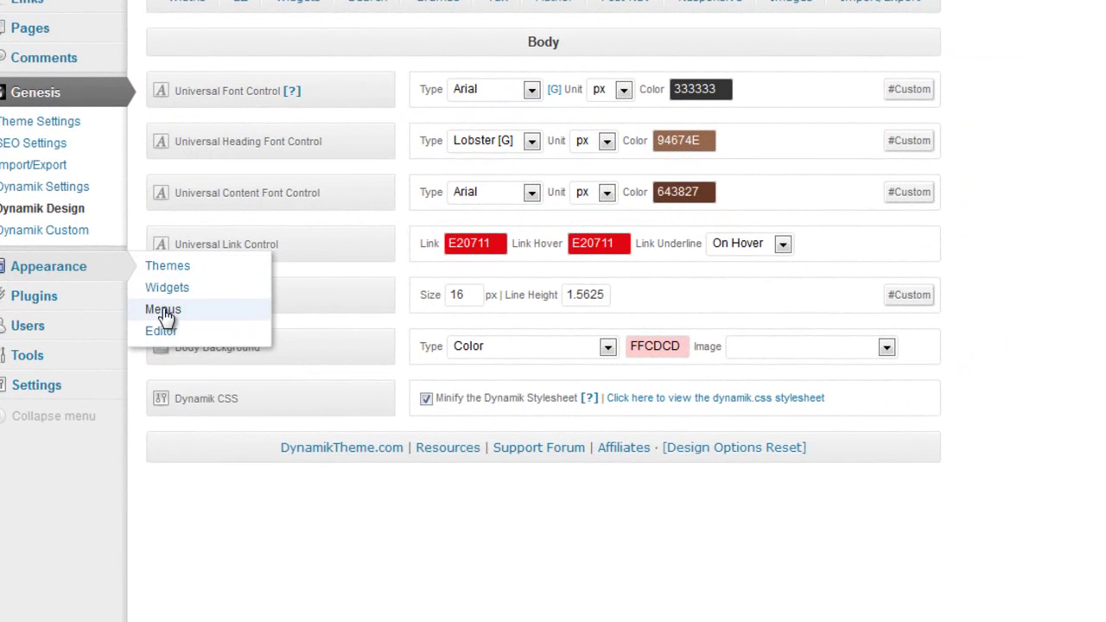
left_click(164, 311)
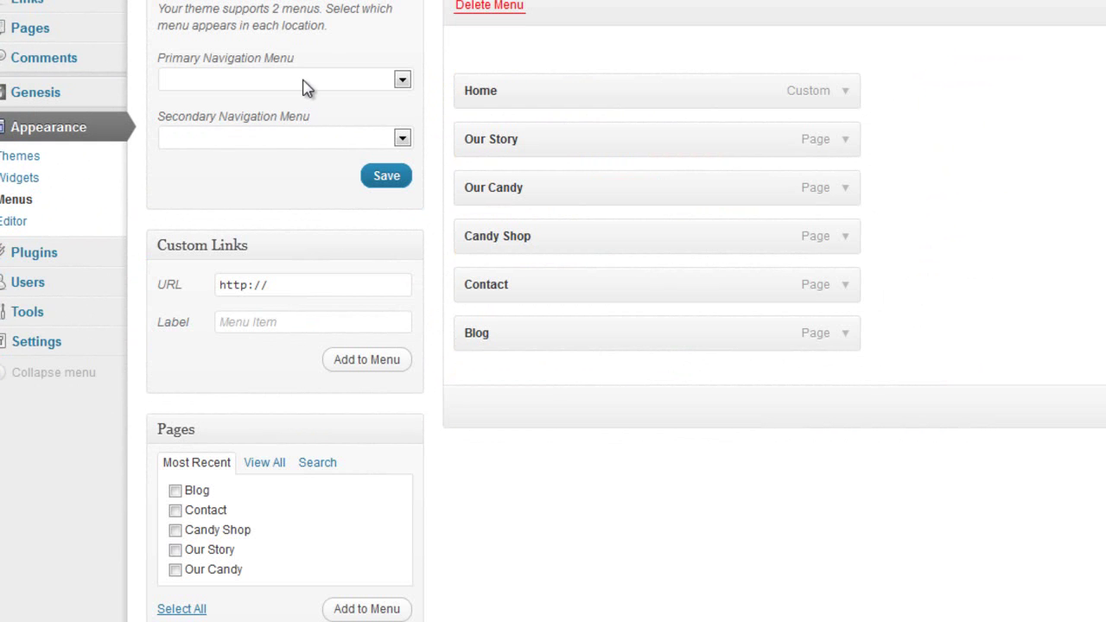
left_click(302, 82)
left_click(254, 117)
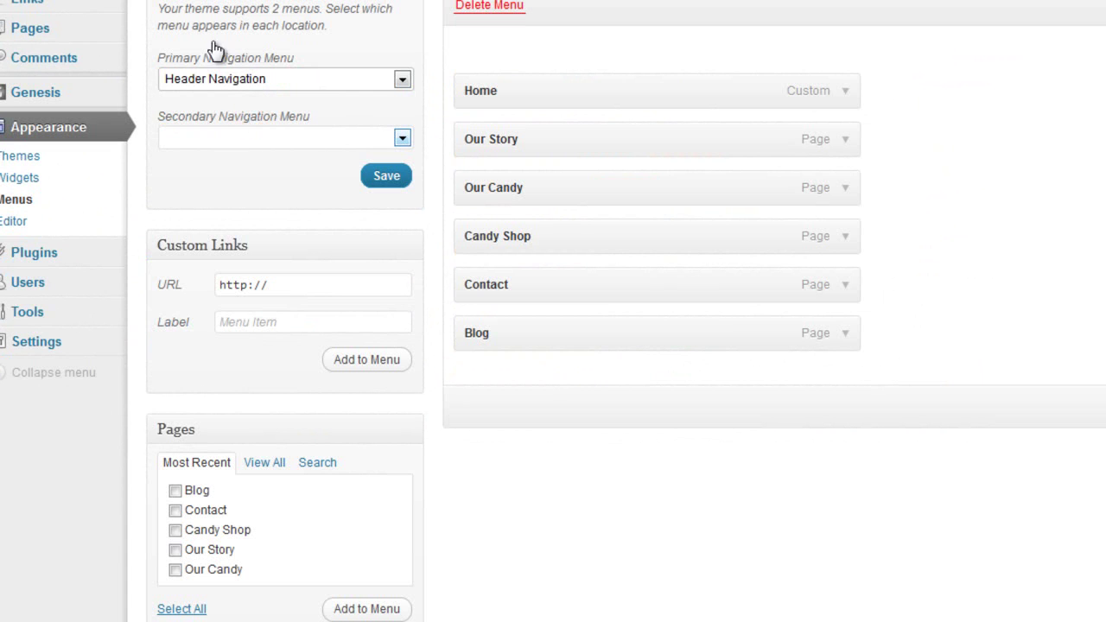
left_click(389, 177)
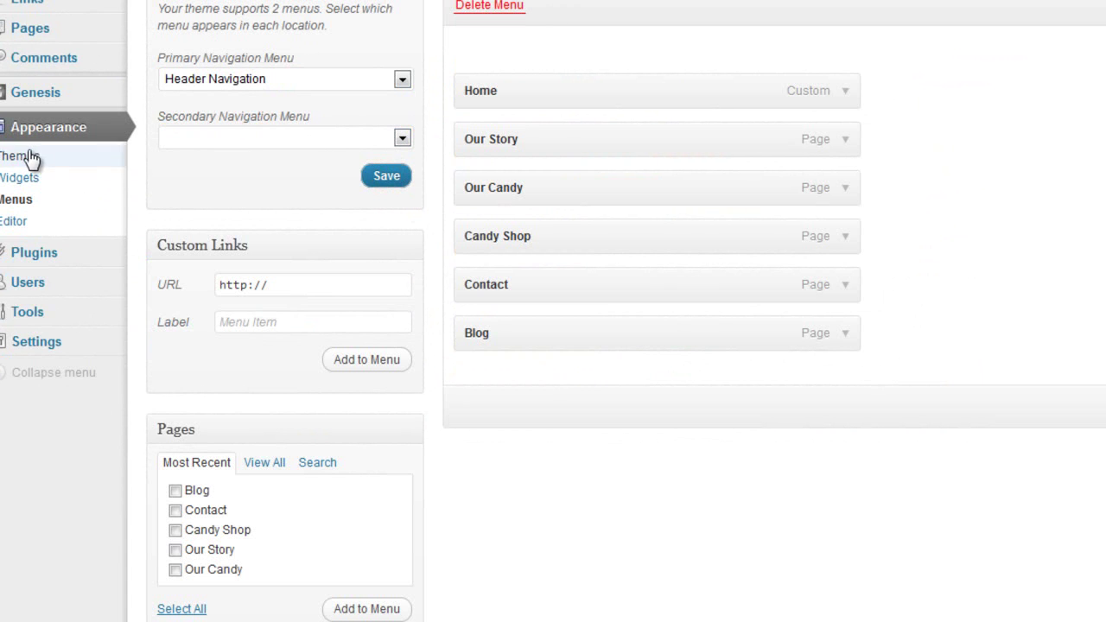
- In the Genesis theme settings, enable primary navigation extras on the right side showing the Search form, save, and view the site
mouse_move(57, 91)
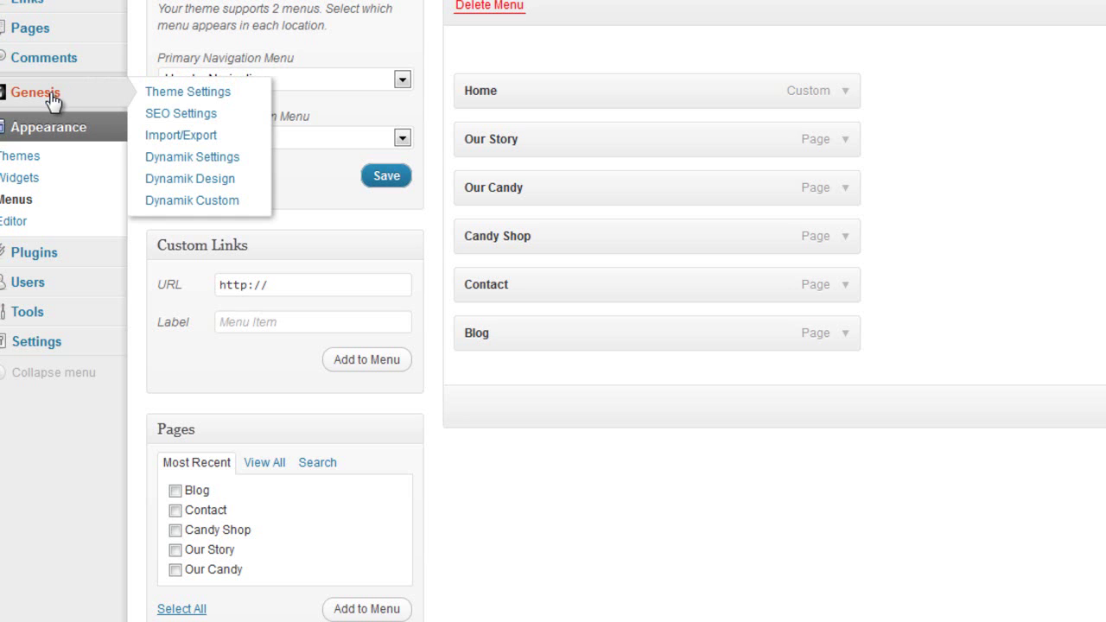
left_click(182, 92)
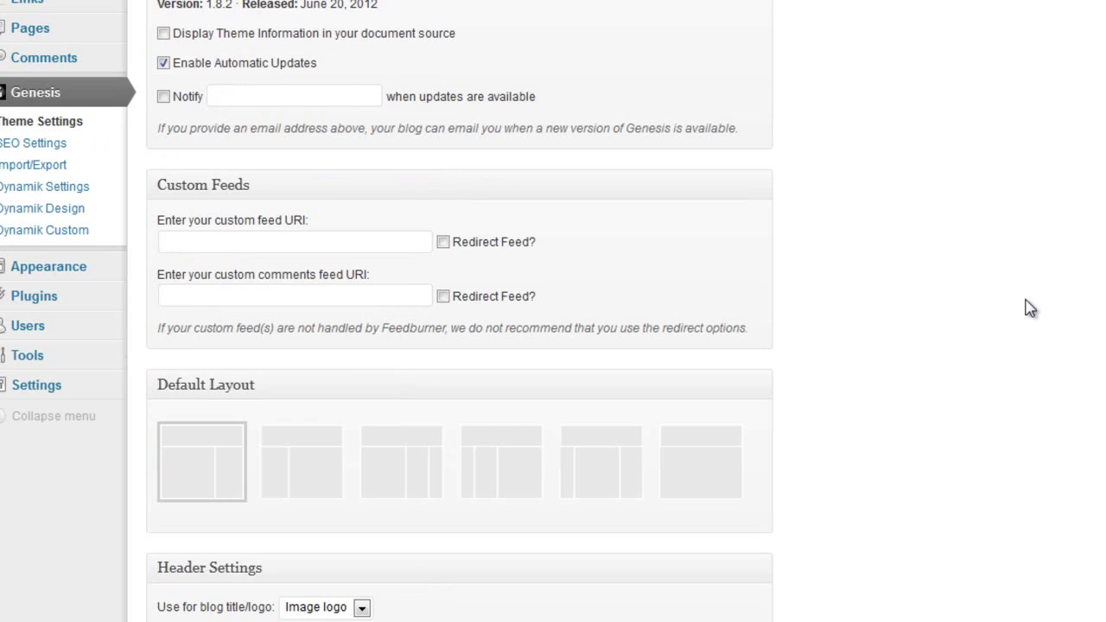
scroll(1029, 308, "down", 8)
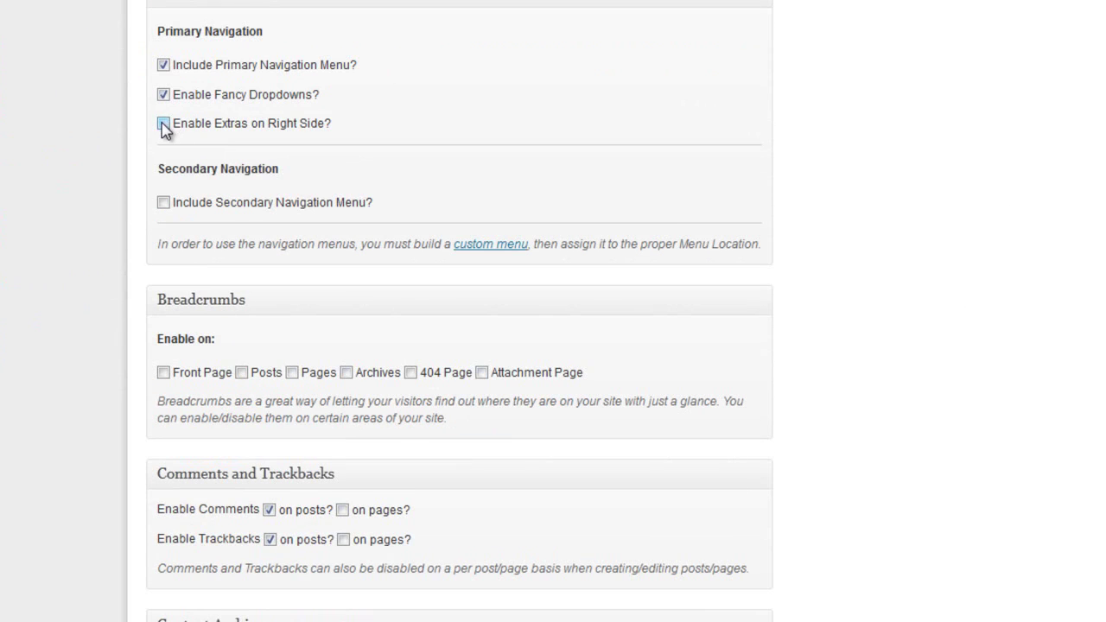
left_click(163, 124)
left_click(316, 157)
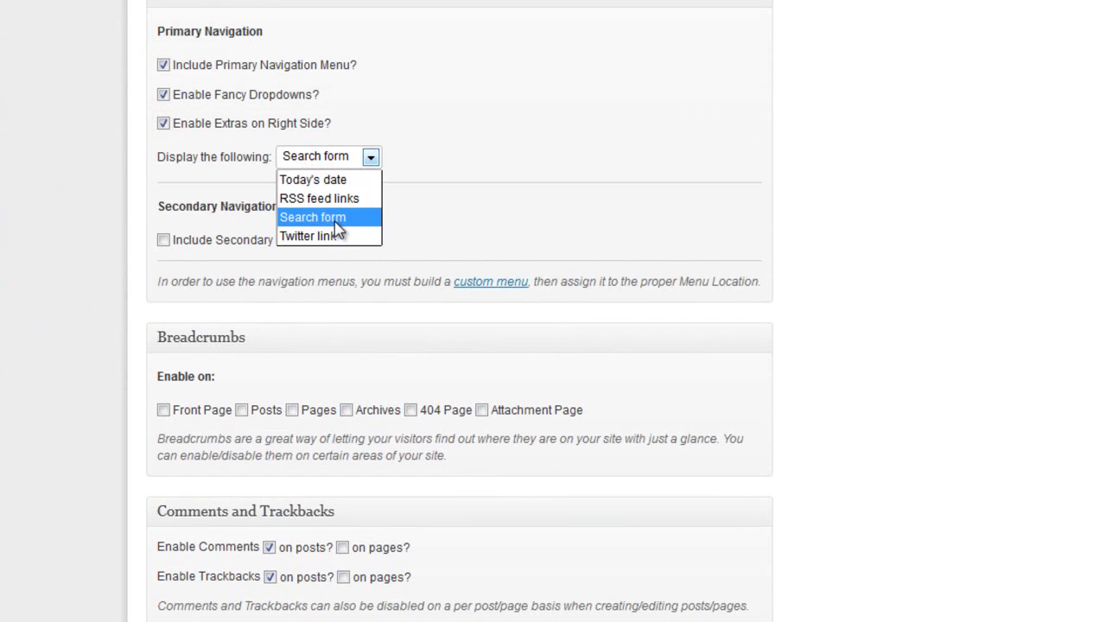
left_click(337, 226)
scroll(864, 108, "up", 10)
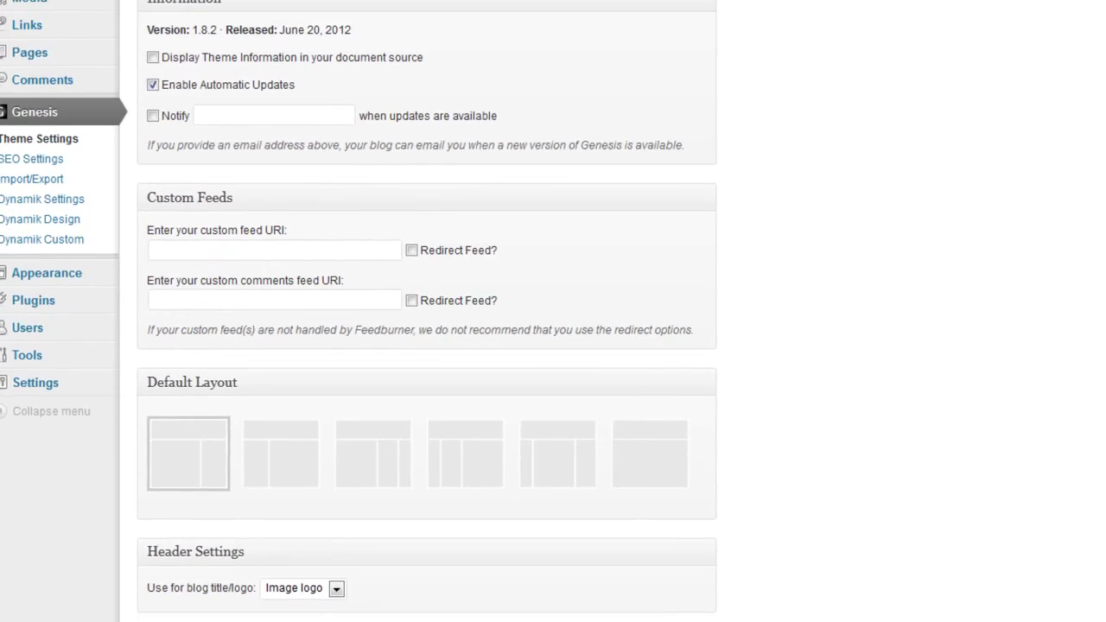
left_click(386, 81)
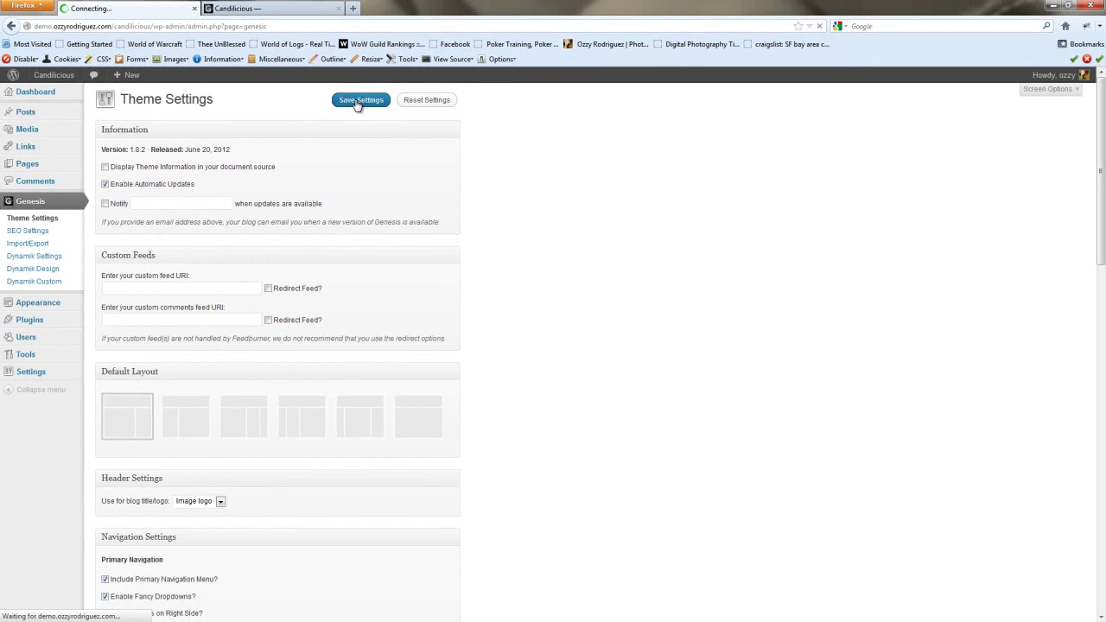
left_click(297, 10)
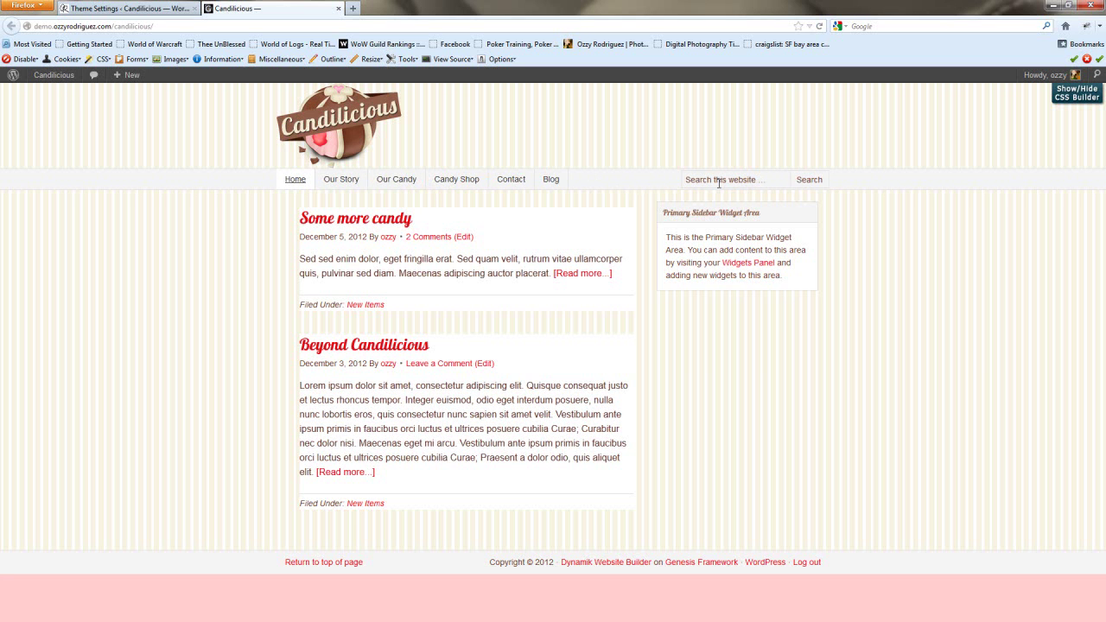
- In the Dynamik design options for Nav, set the Main Font to Lobster [G] at 16 px
left_click(124, 12)
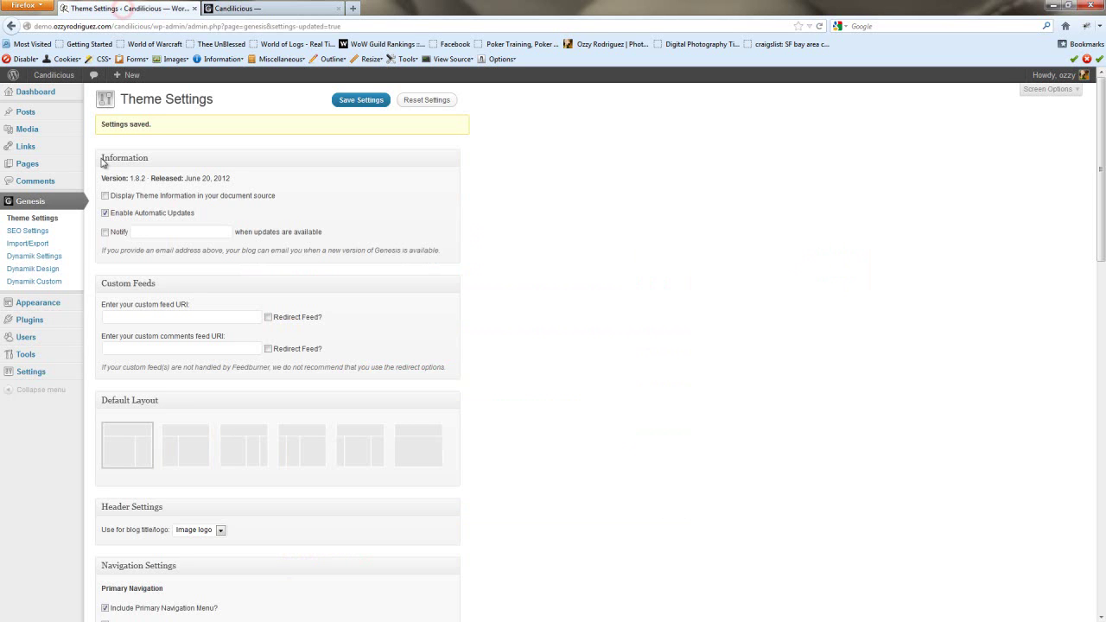
left_click(31, 272)
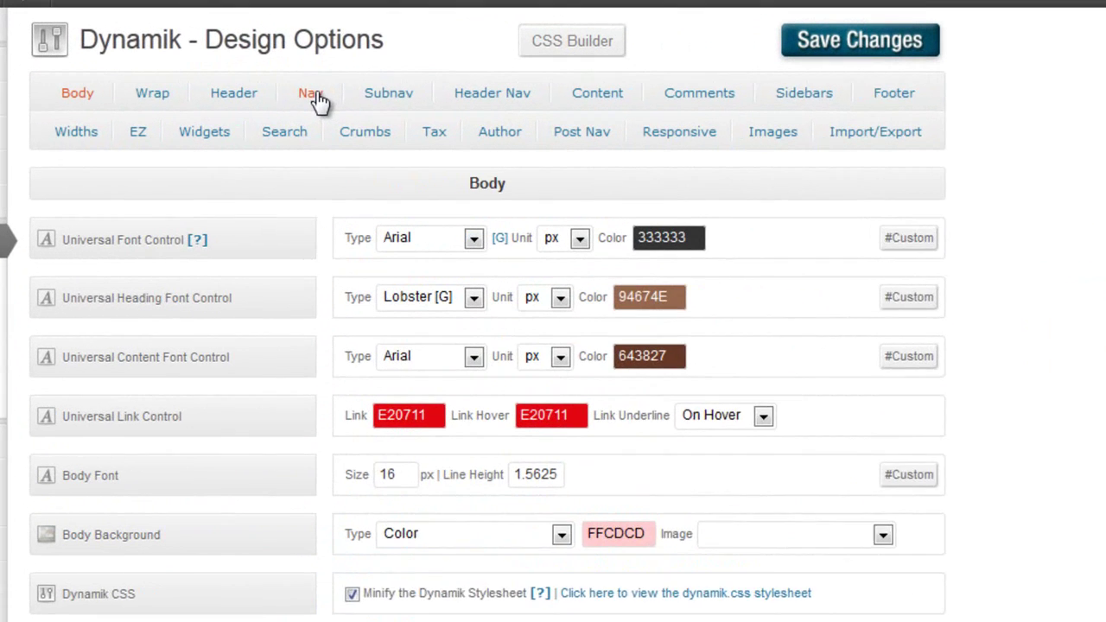
left_click(312, 95)
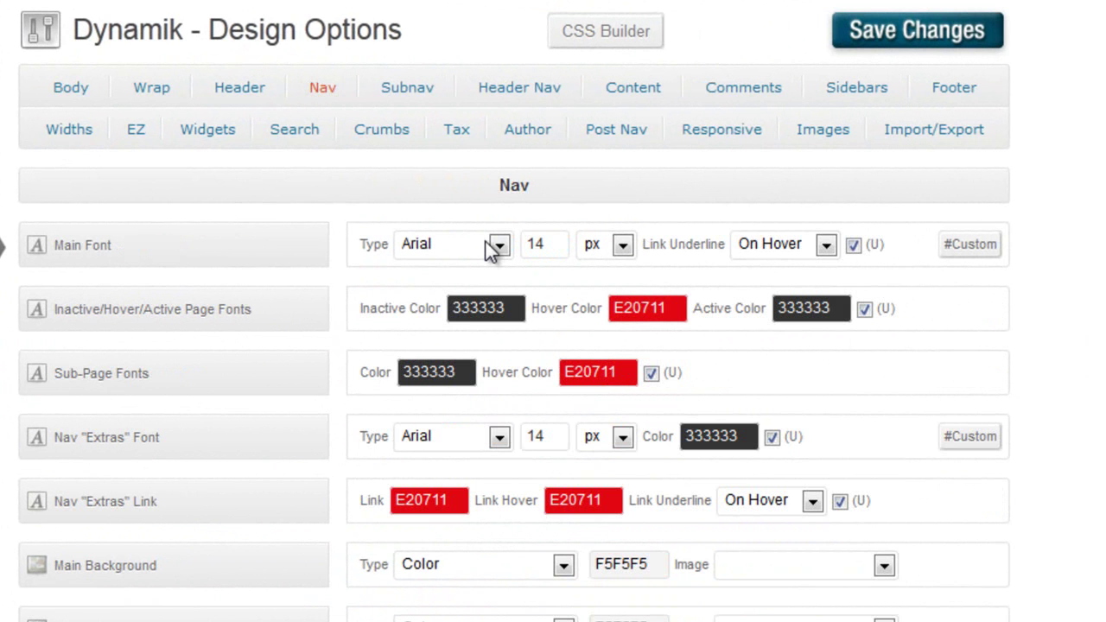
left_click(490, 246)
left_click_drag(615, 298, 626, 513)
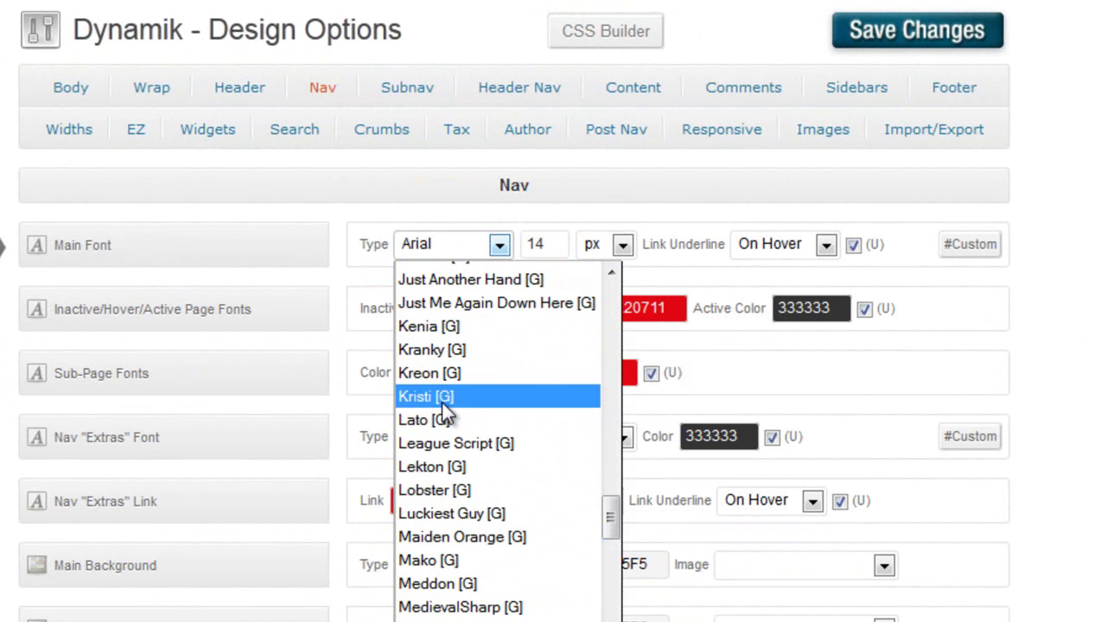
scroll(470, 490, "down", 3)
scroll(456, 395, "up", 1)
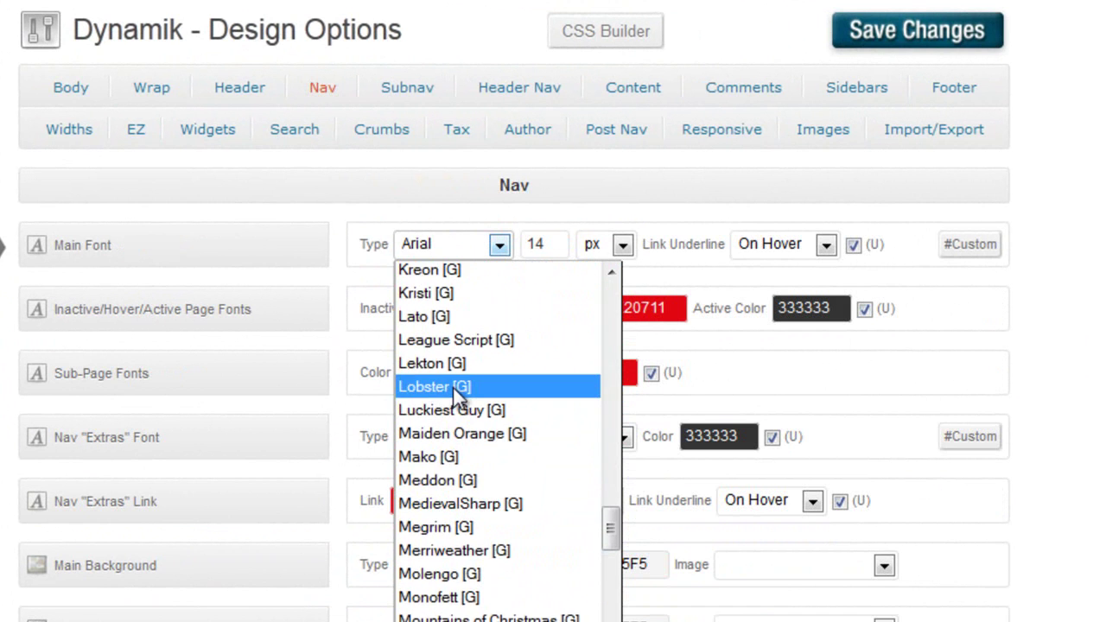
left_click(453, 387)
left_click_drag(557, 243, 512, 248)
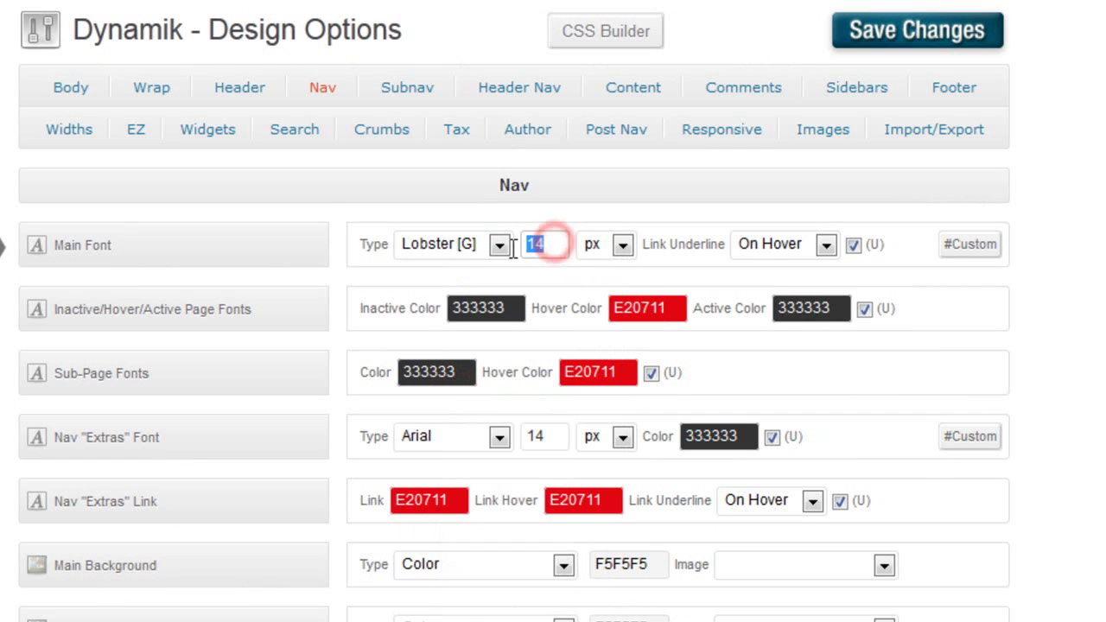
type("16")
key("Tab")
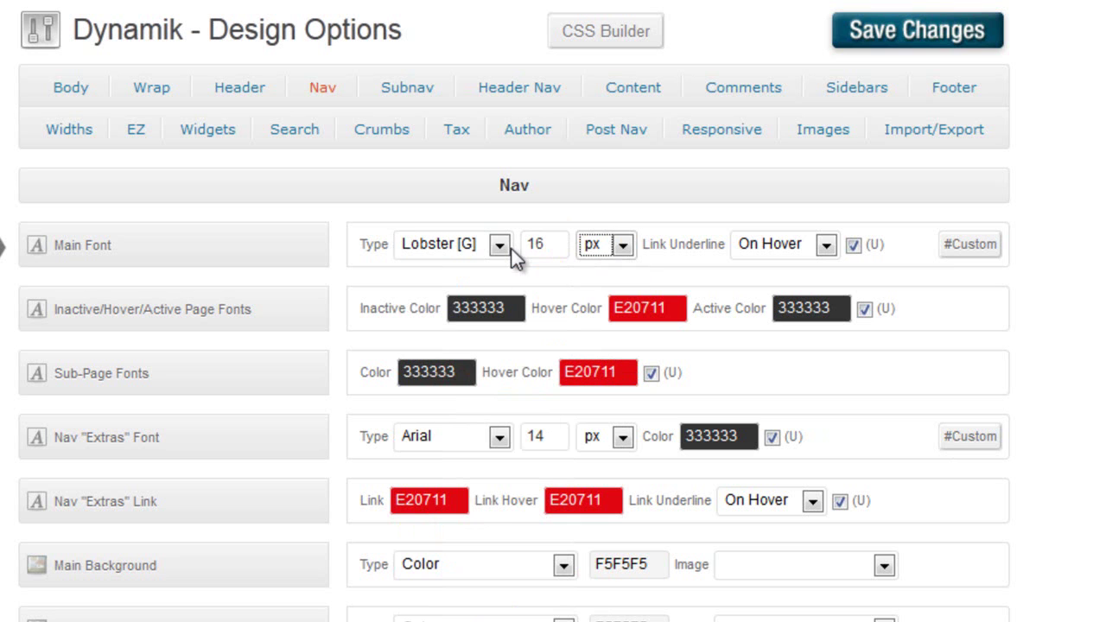
- Set the nav main font's link underline to Never, turn off its universal (U) option, and save the changes
left_click(770, 244)
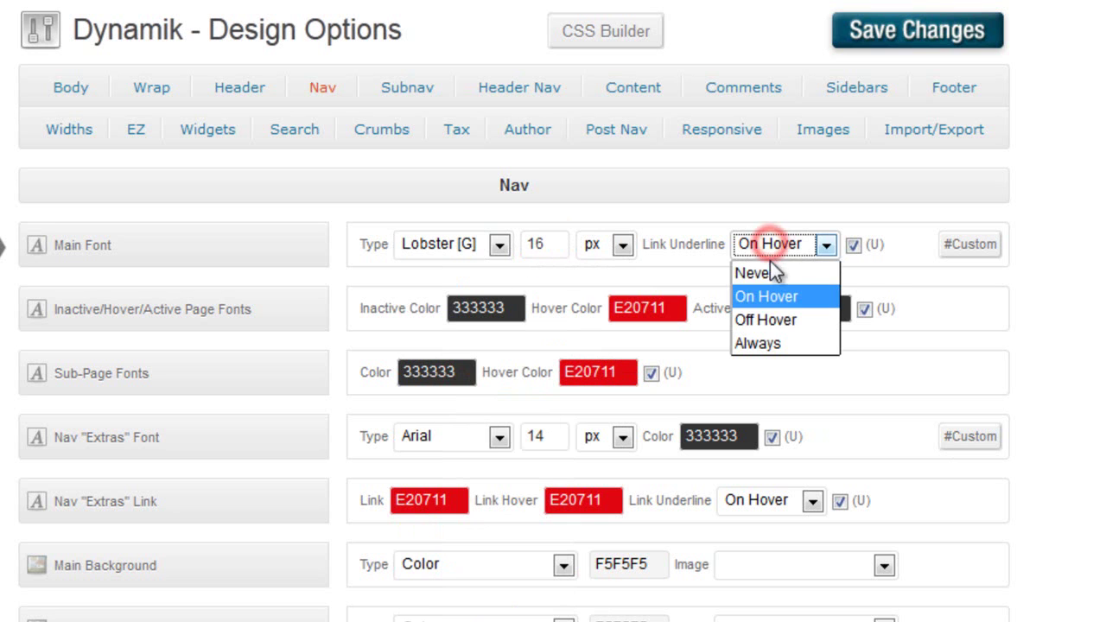
left_click(766, 273)
left_click(853, 245)
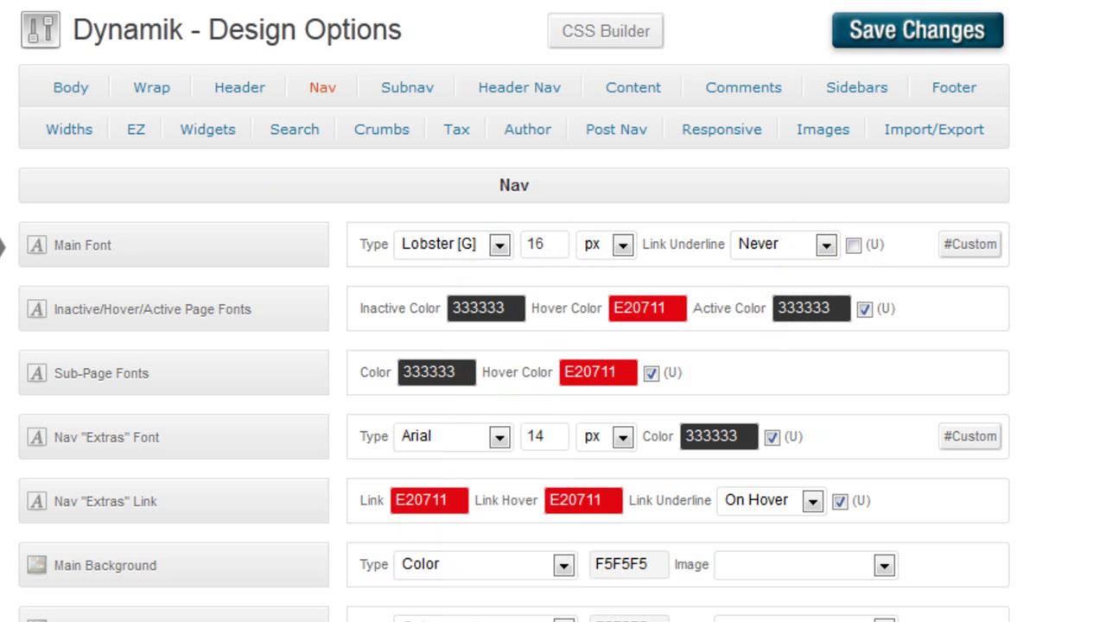
left_click(886, 35)
- Copy the universal heading font color 94674E from the Body options into the nav's Inactive Color for page fonts
left_click(74, 95)
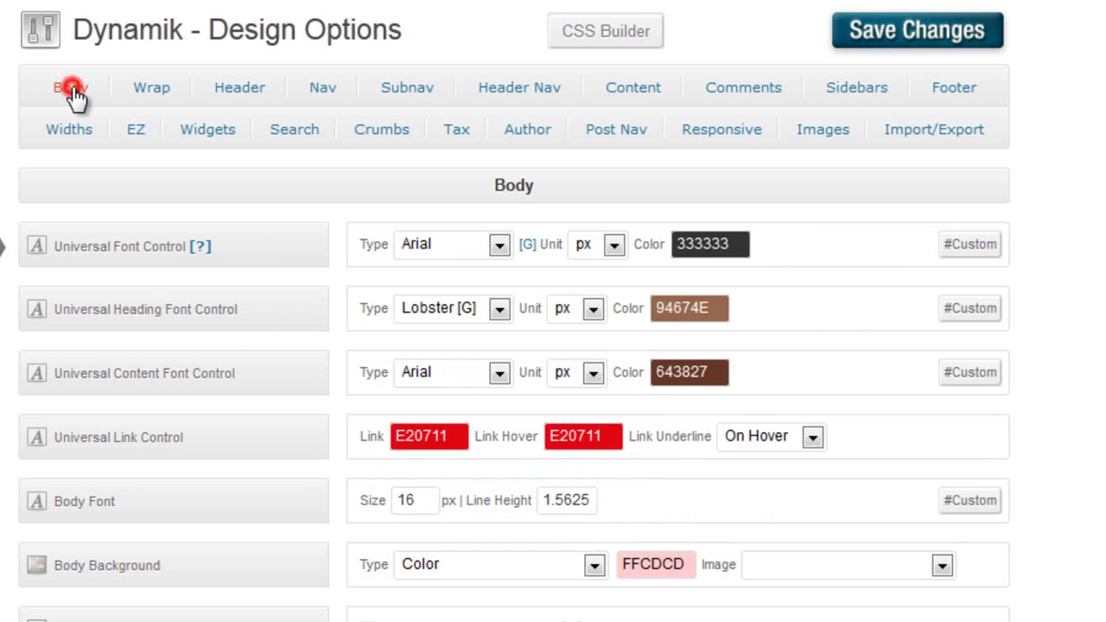
left_click(710, 306)
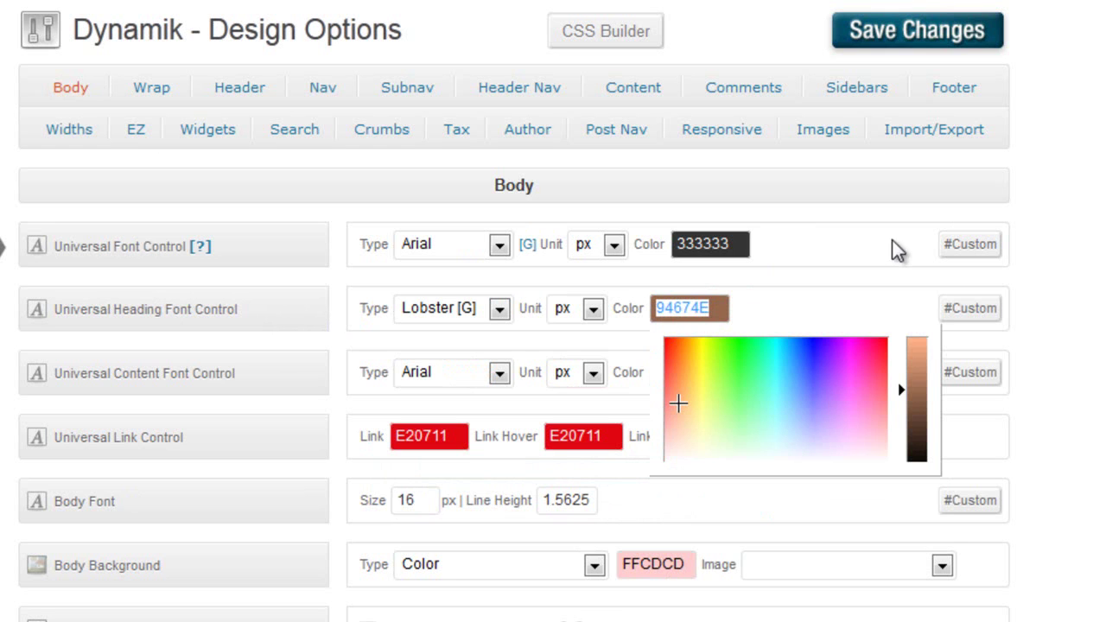
left_click(1066, 176)
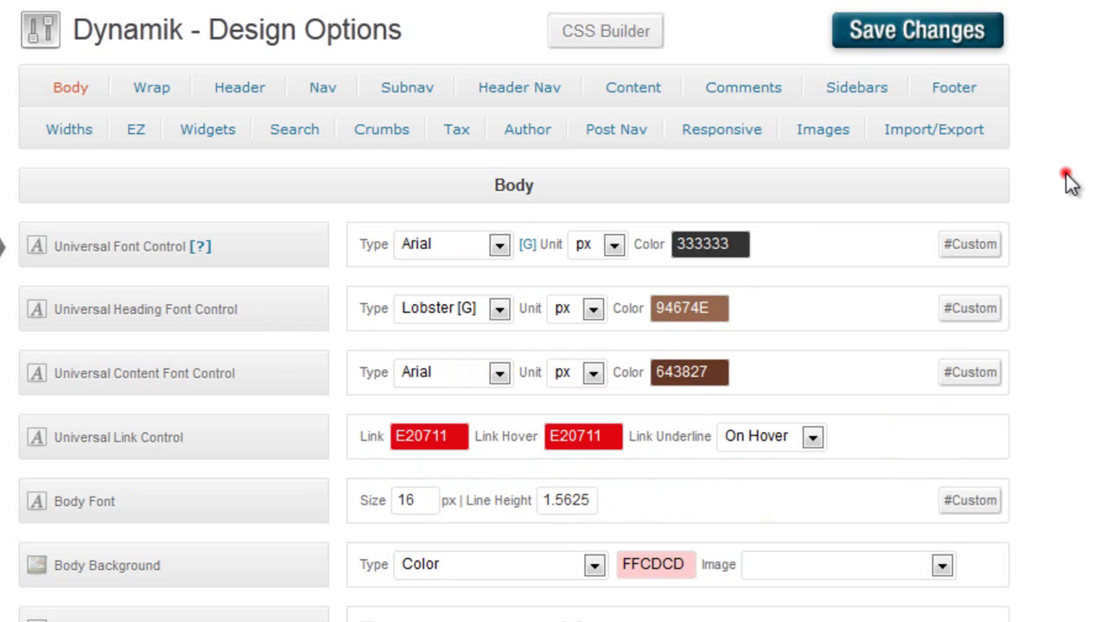
left_click(322, 89)
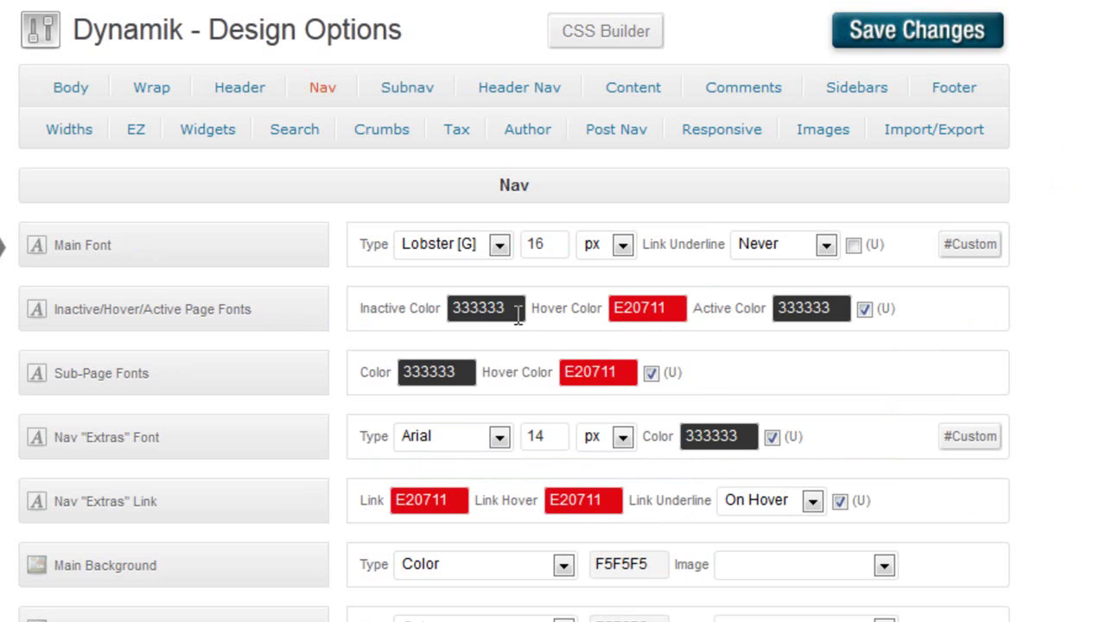
left_click(455, 309)
type("94674E")
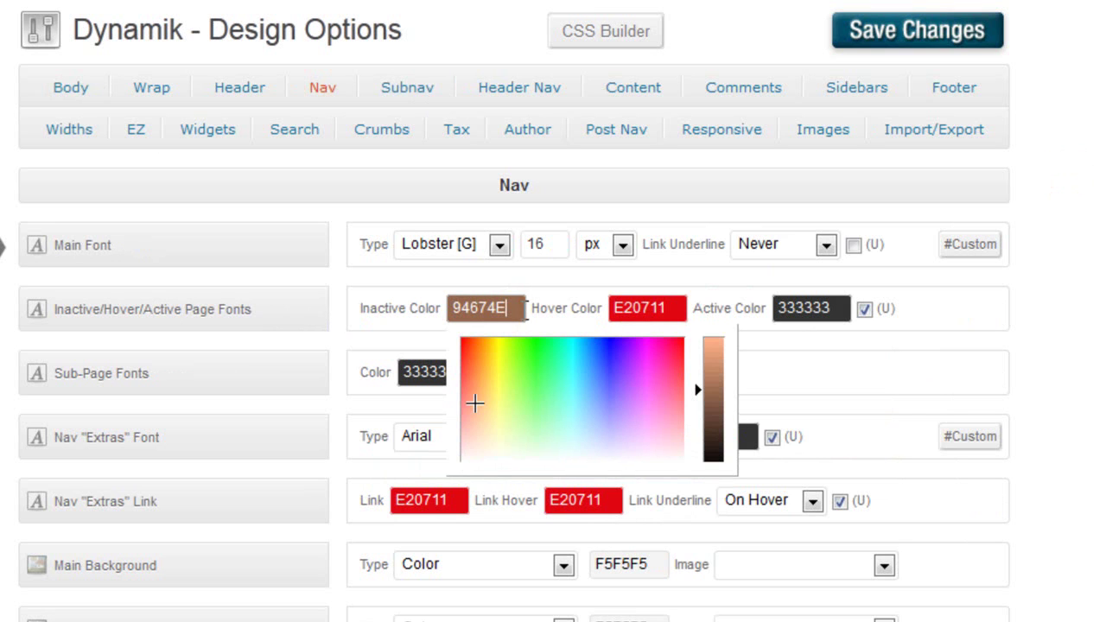
- Set the nav page fonts' Active Color to E20711, turn off that row's universal (U) option, and save
left_click(837, 308)
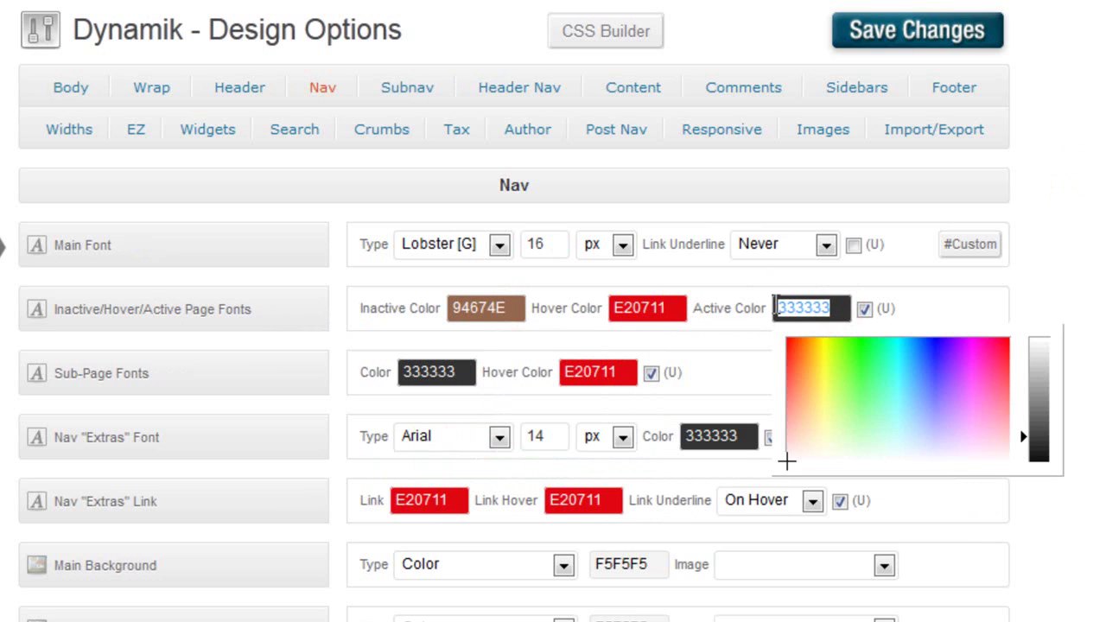
type("e207")
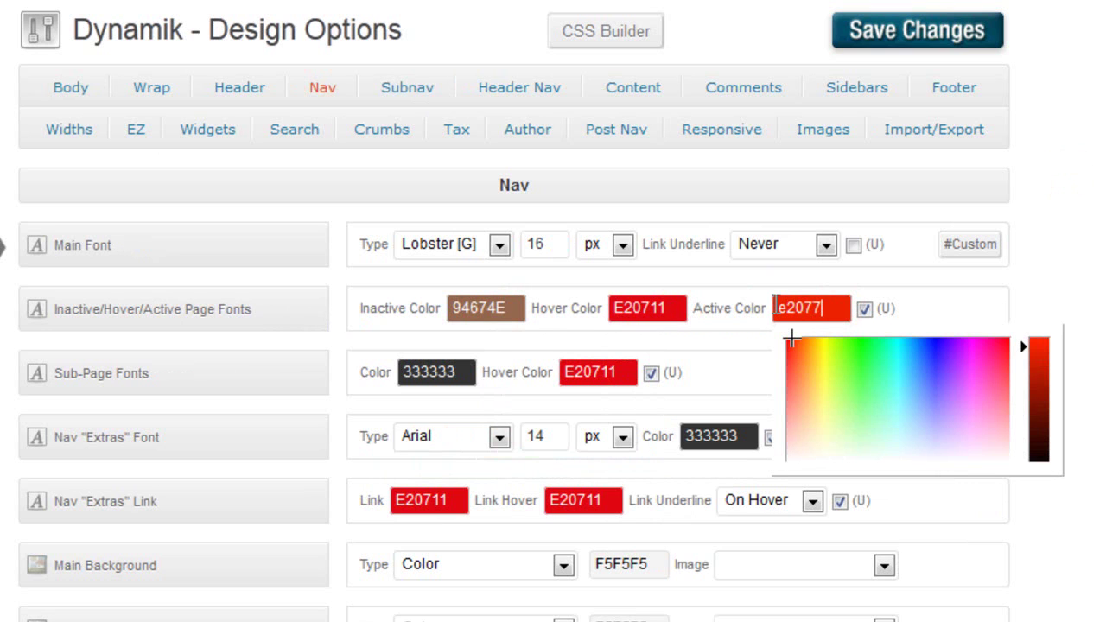
type("11")
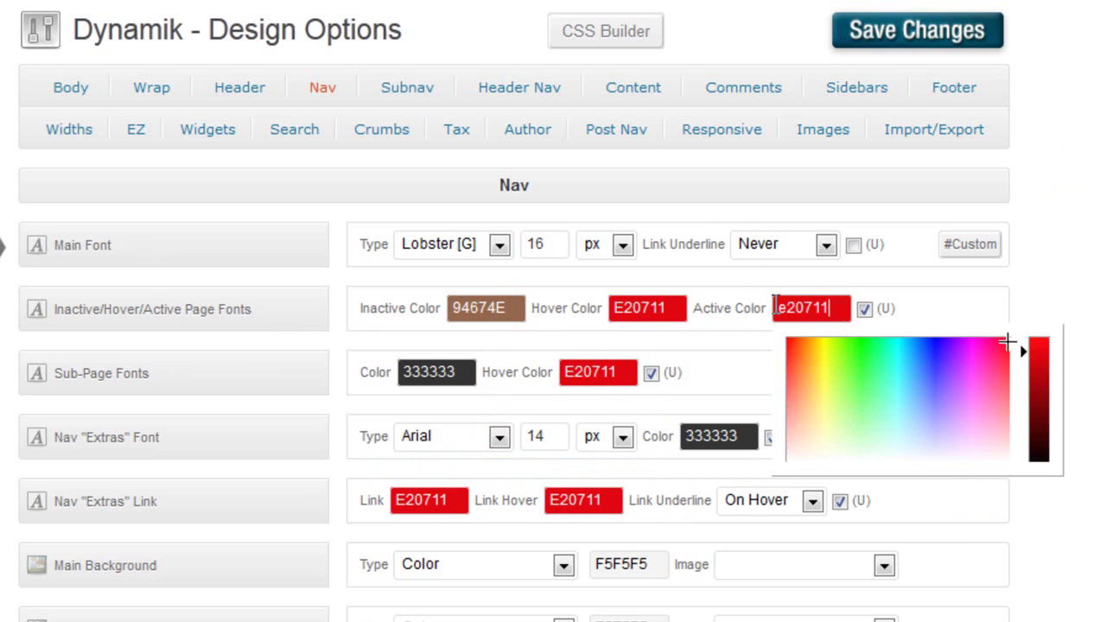
key("Tab")
left_click(864, 310)
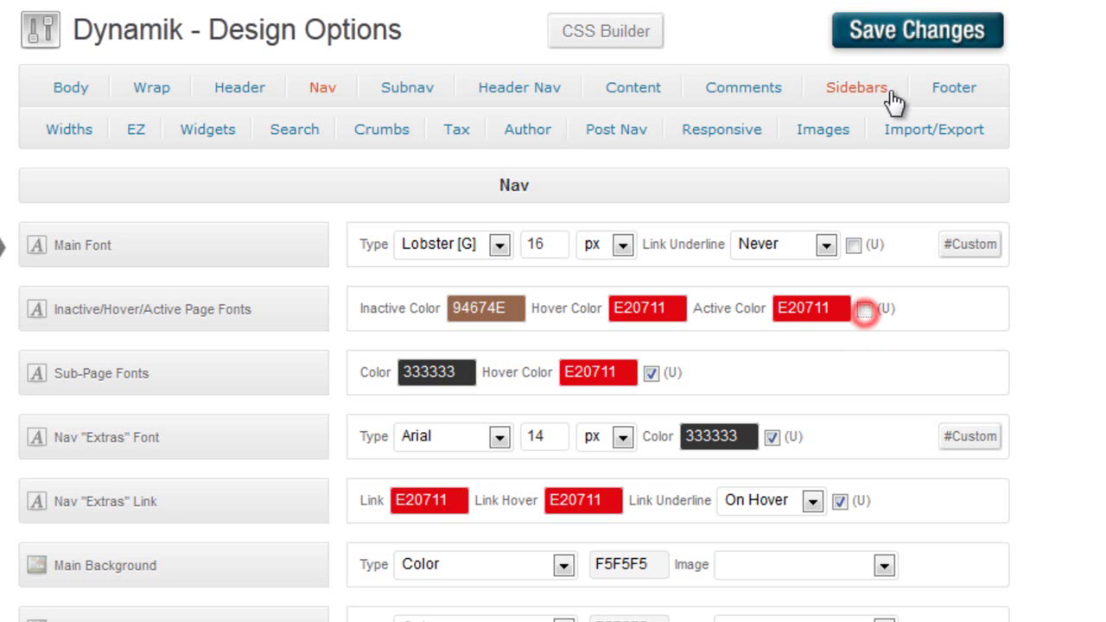
left_click(934, 29)
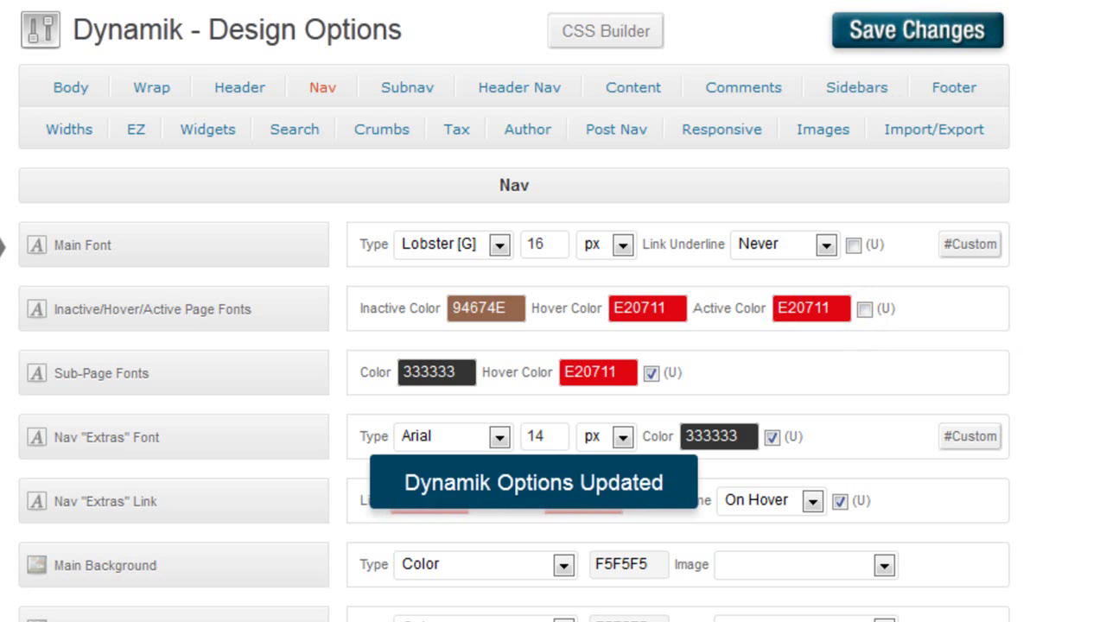
- Set the Nav "Extras" Font color to 999999
scroll(795, 314, "down", 3)
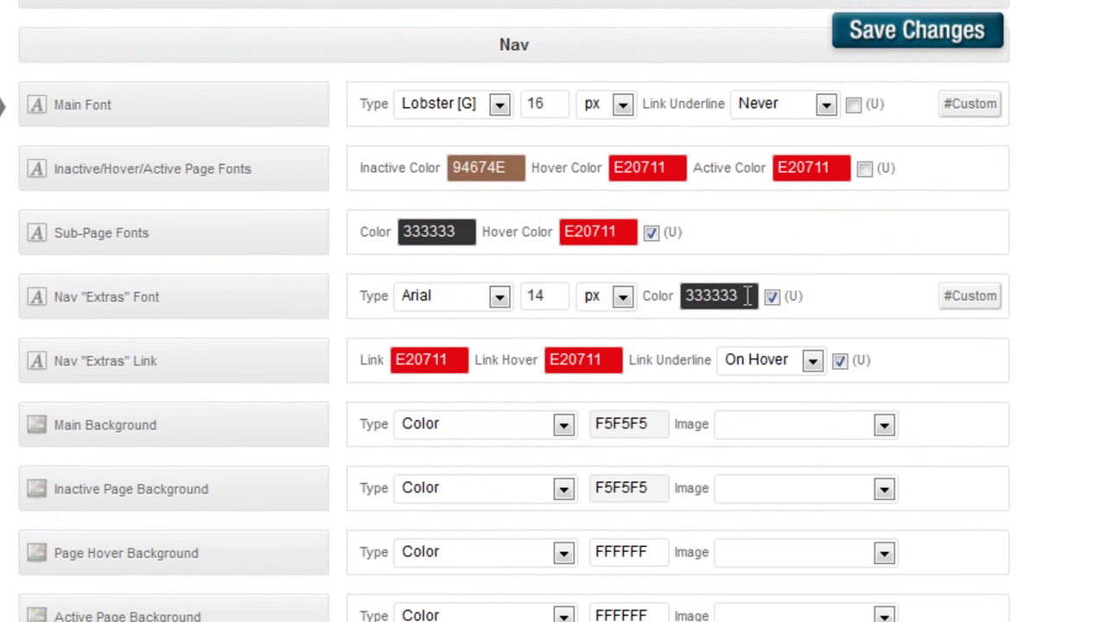
left_click(749, 296)
type("99")
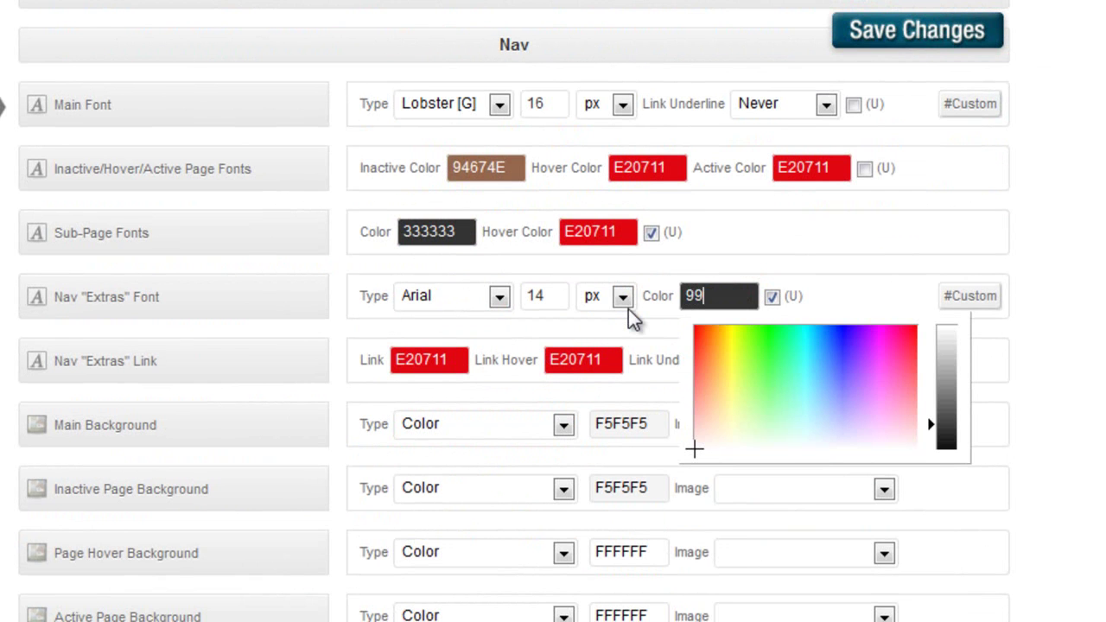
type("99999")
key("Tab")
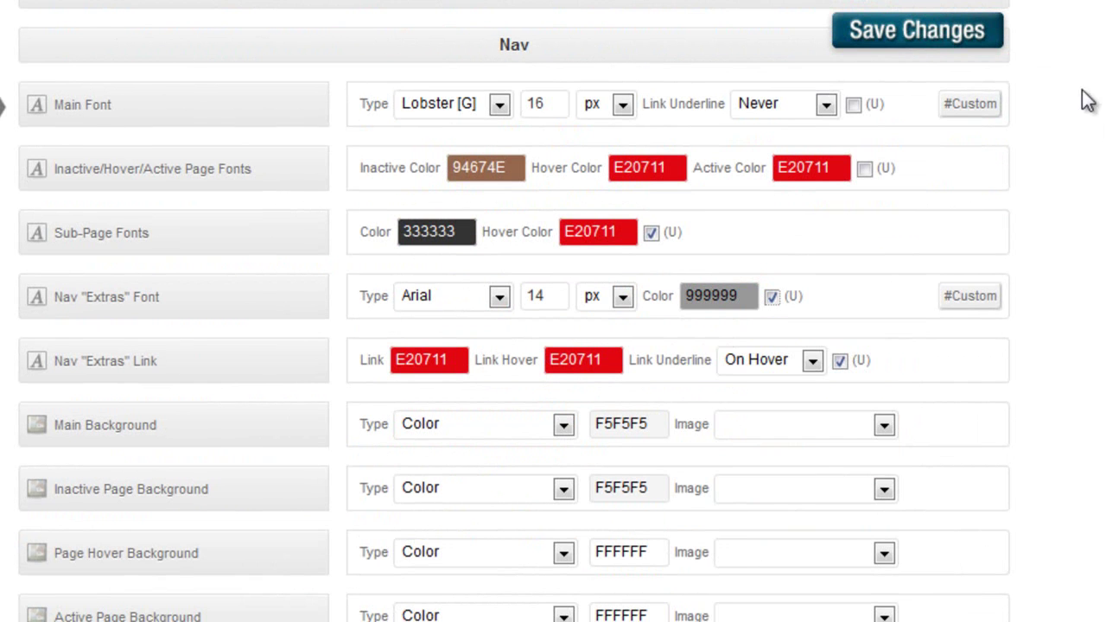
- Save the nav design changes and reload the Candilicious front page to check the menu fonts and search form
left_click(935, 31)
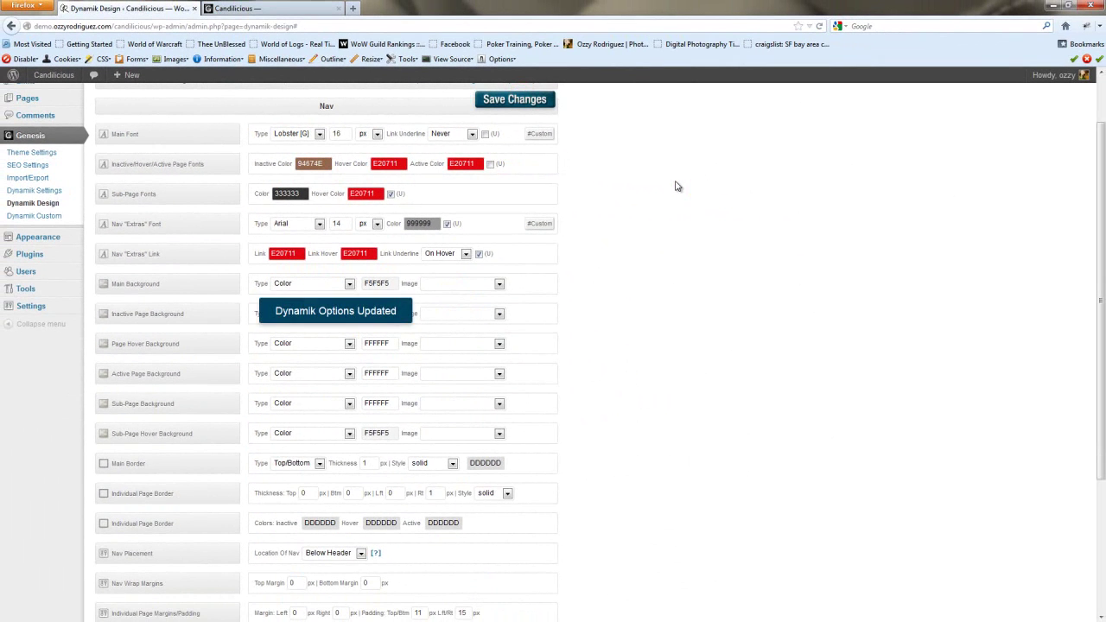
left_click(260, 8)
left_click(818, 26)
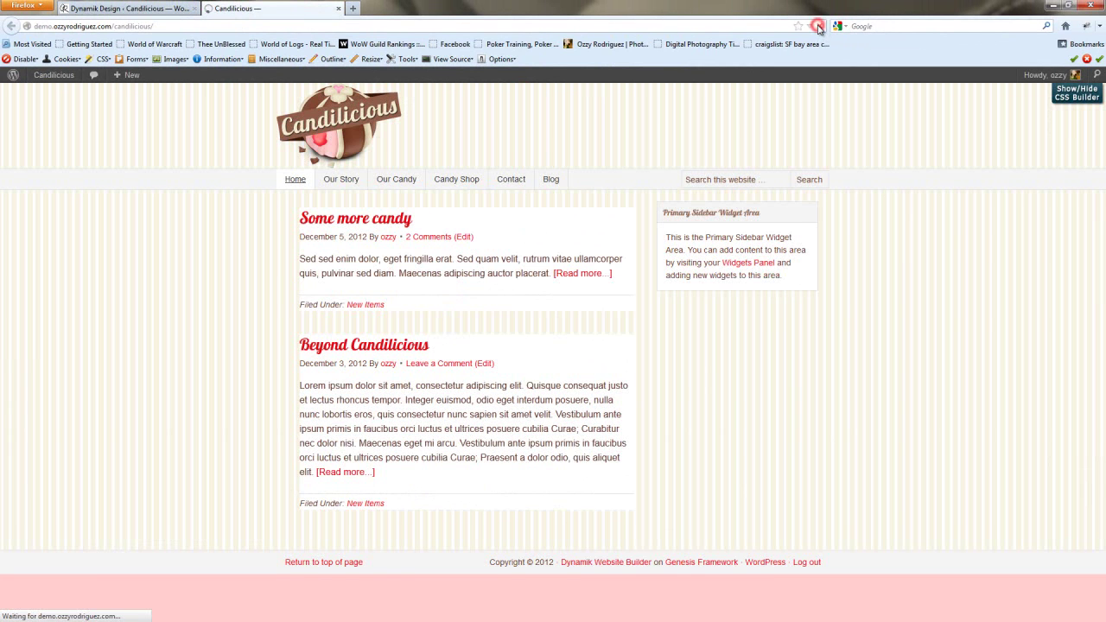
left_click(715, 179)
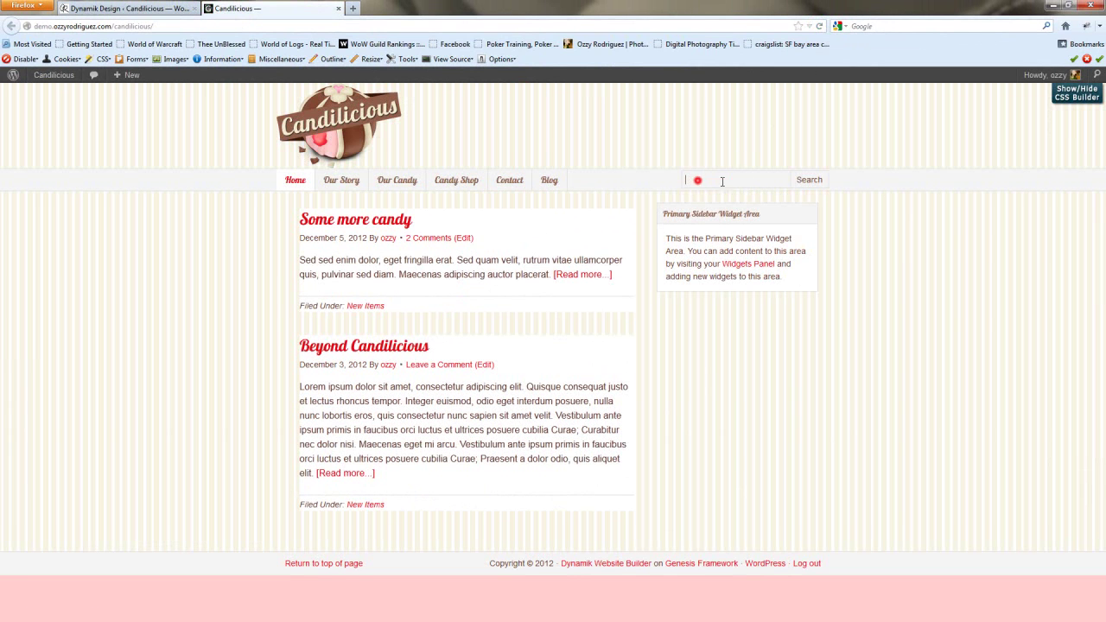
left_click(599, 104)
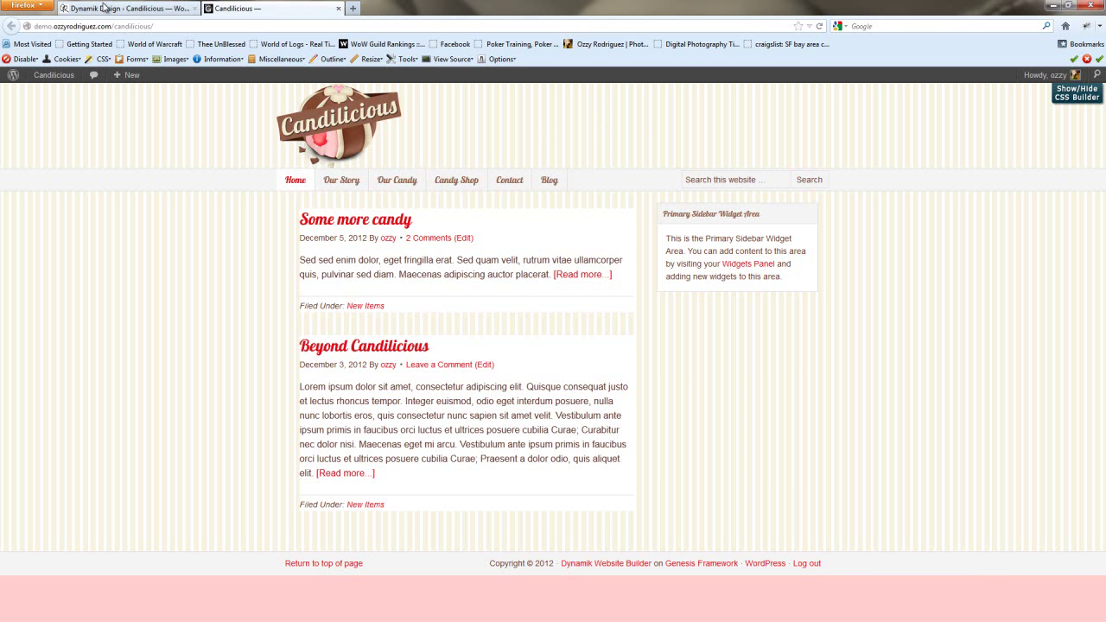
- Set the nav Main Background in Dynamik Design to Horizontal-Repeat Image (Center) using top-nav-bg.png
left_click(149, 7)
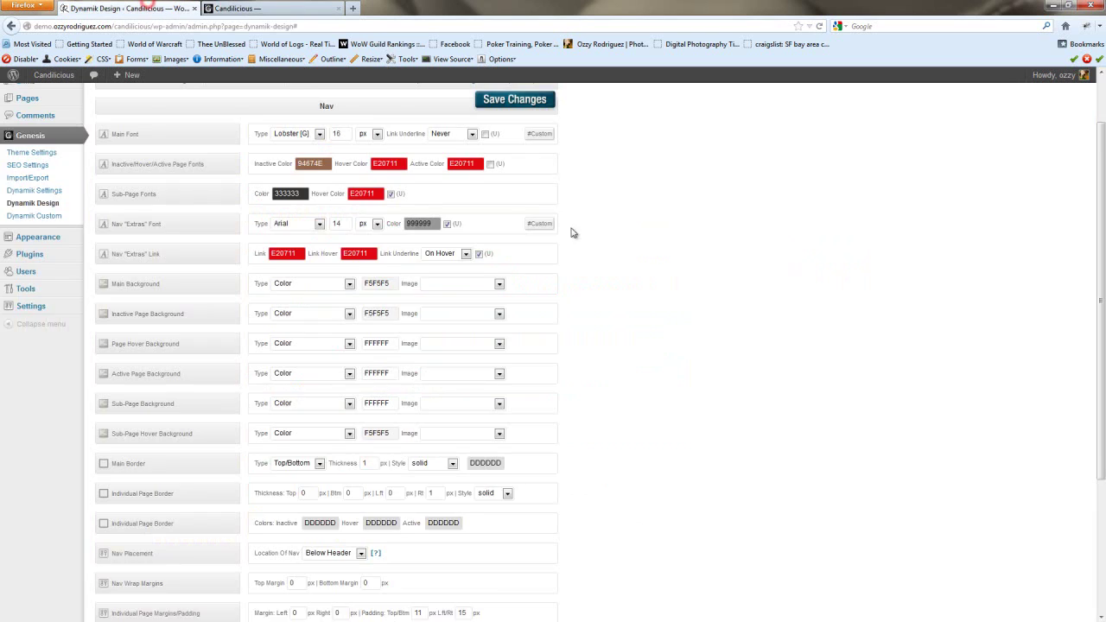
scroll(654, 247, "down", 3)
scroll(644, 242, "up", 1)
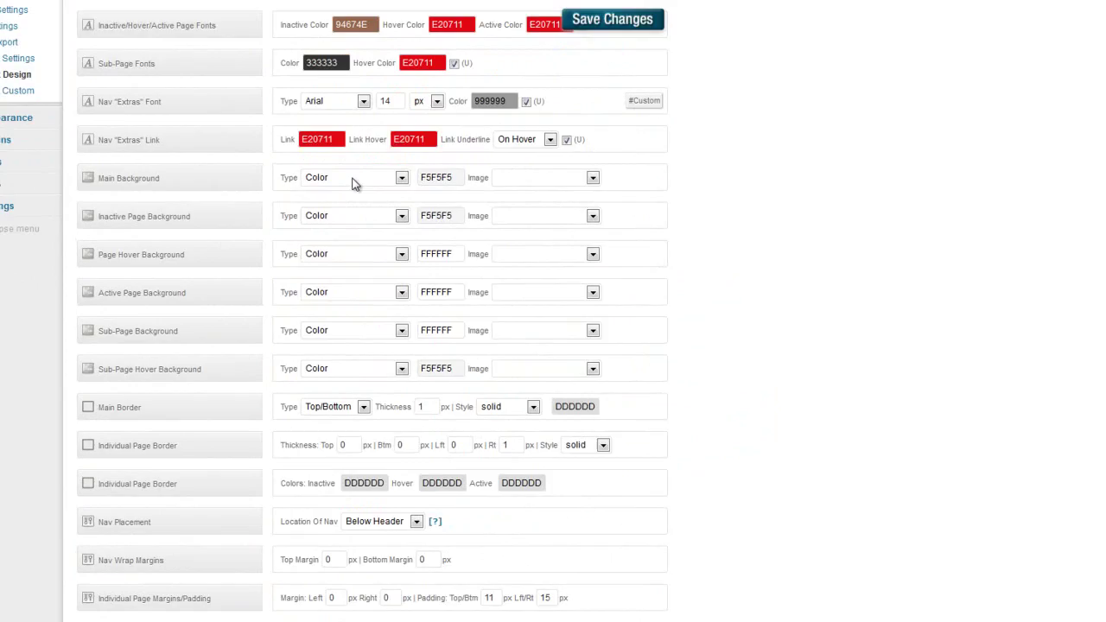
left_click(312, 227)
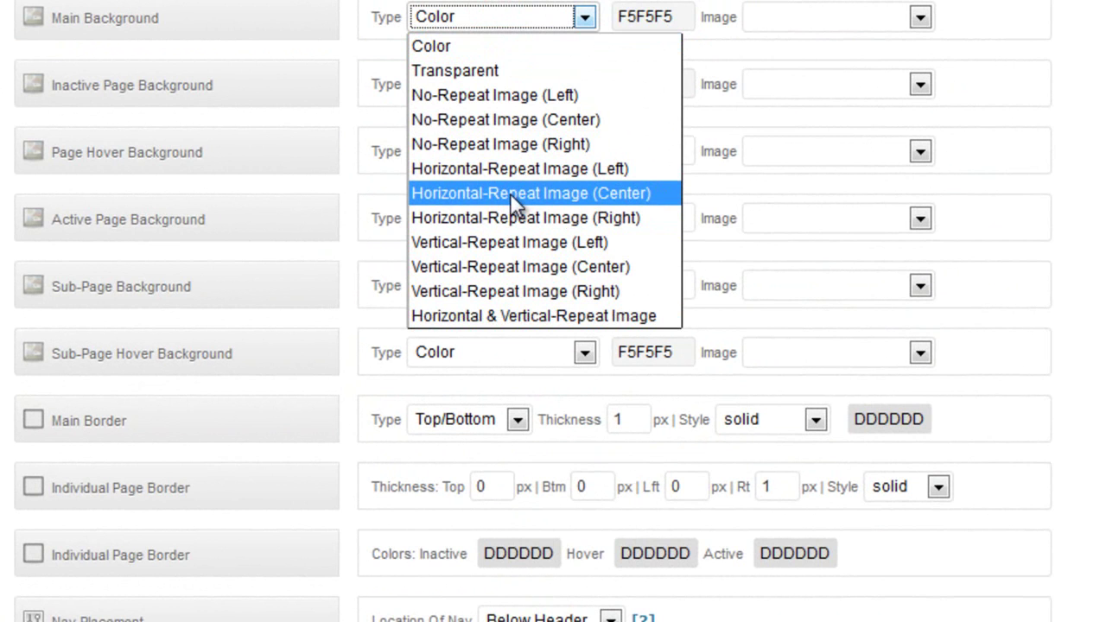
left_click(509, 193)
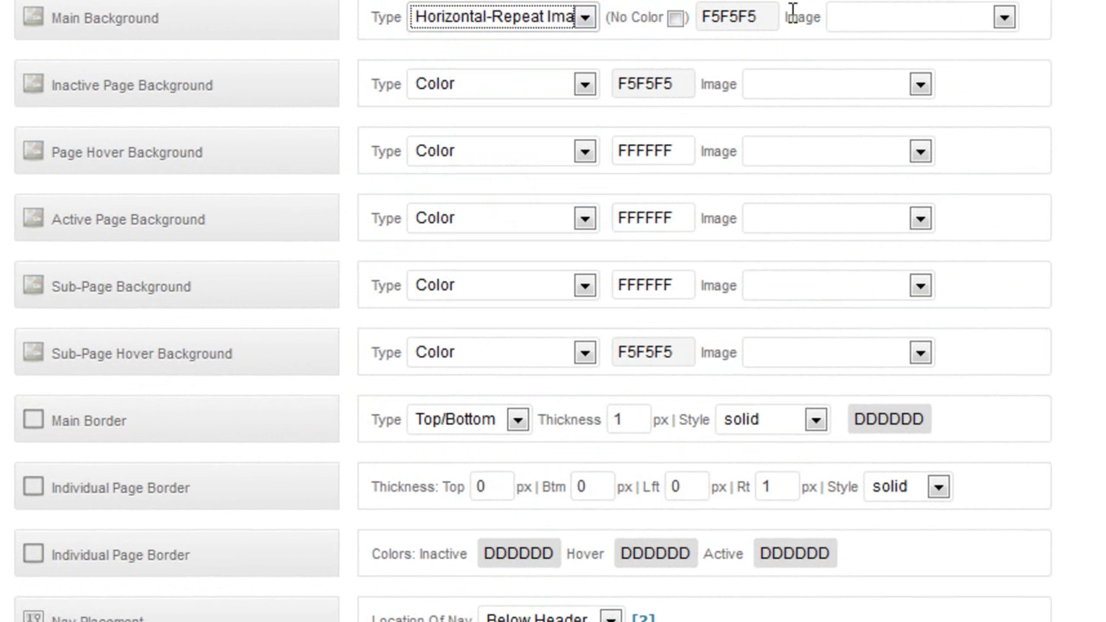
left_click(1003, 16)
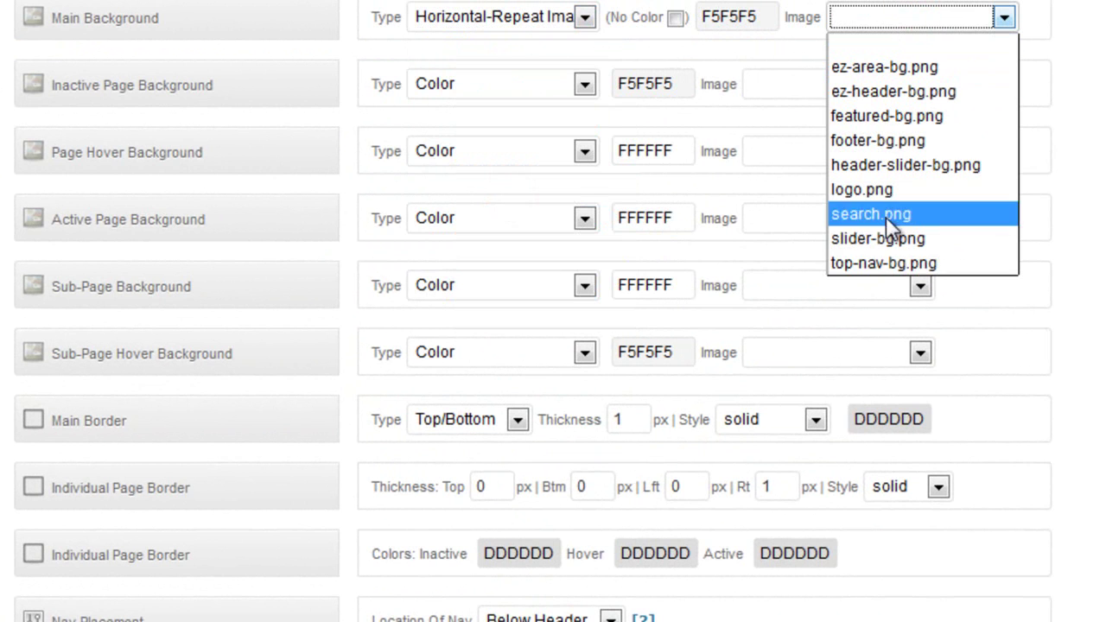
left_click(866, 265)
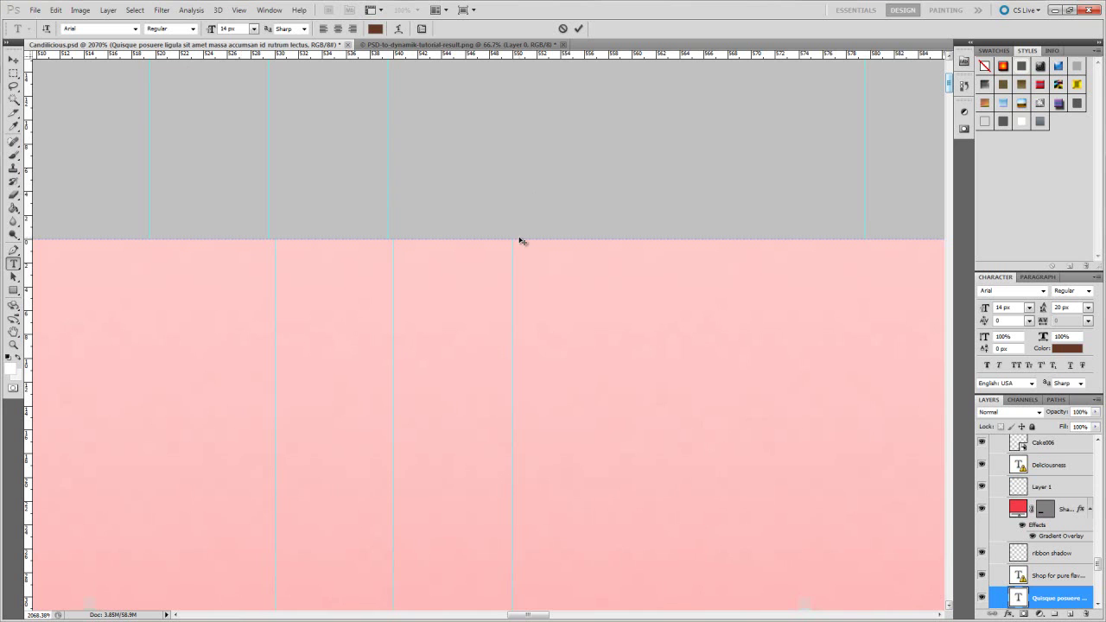
- Sample the scalloped banner's top-edge pink in Candilicious.psd in Photoshop and enter it as the nav Main Background color, FFCACA
scroll(570, 130, "down", 15)
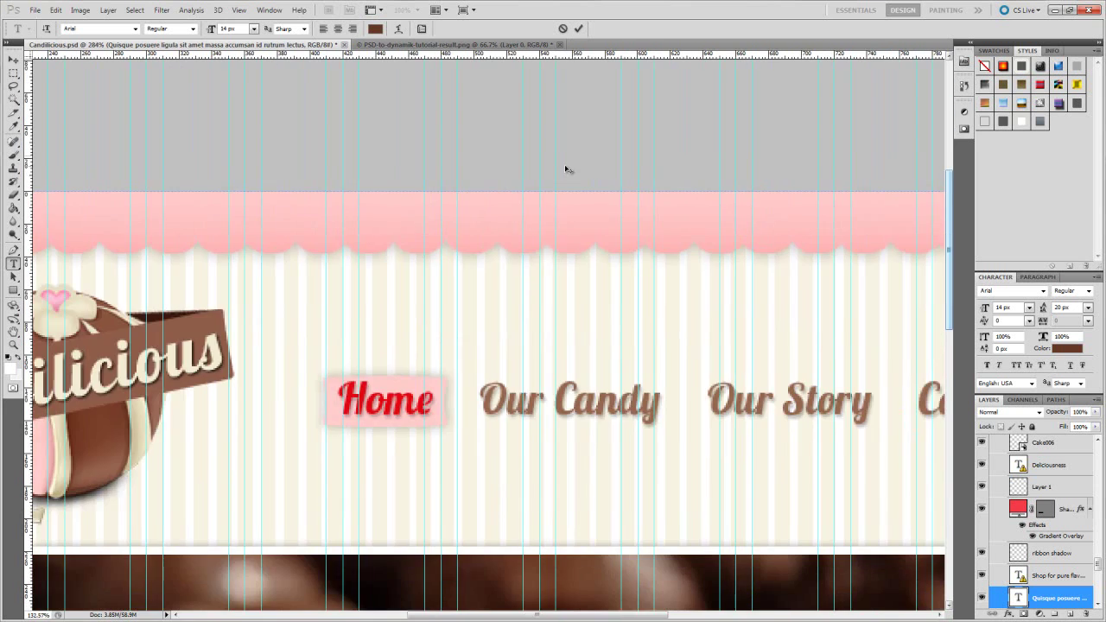
scroll(565, 170, "up", 15)
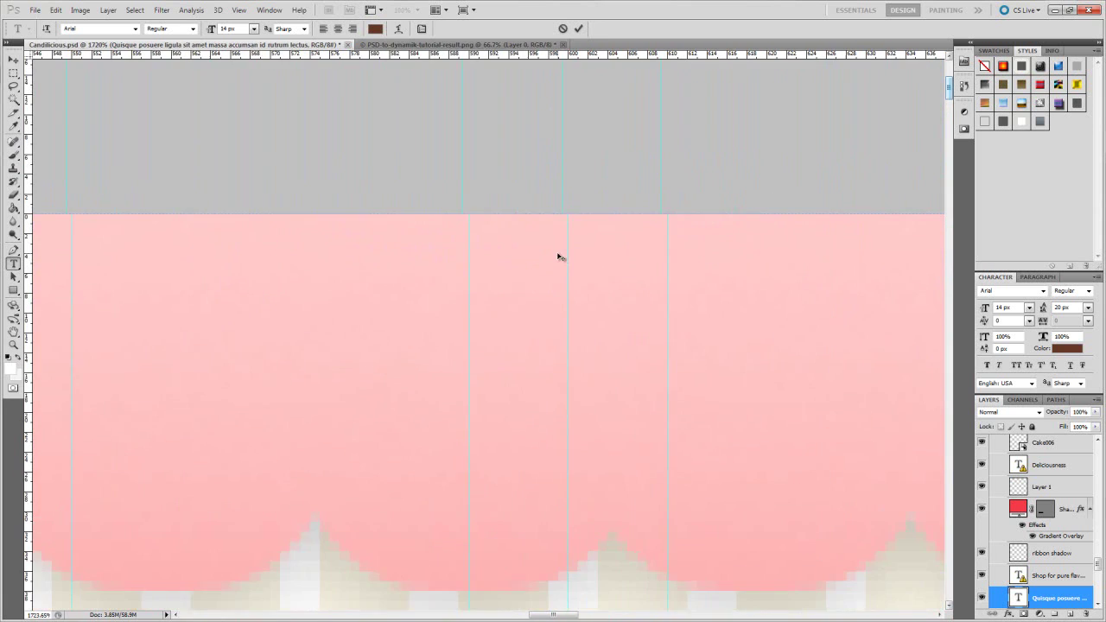
left_click(10, 368)
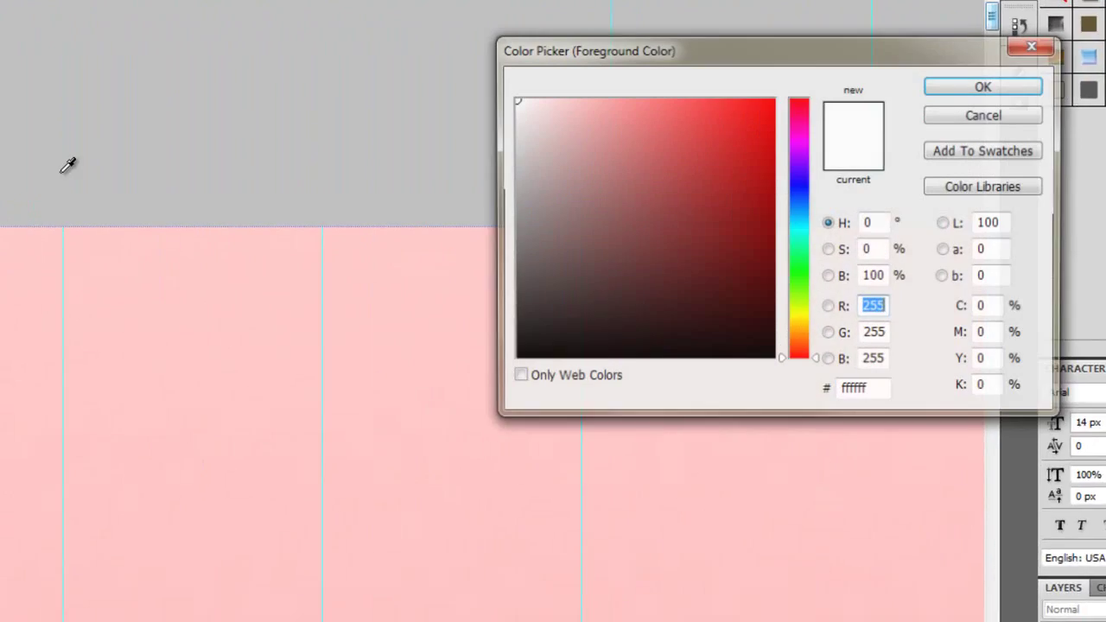
left_click(364, 200)
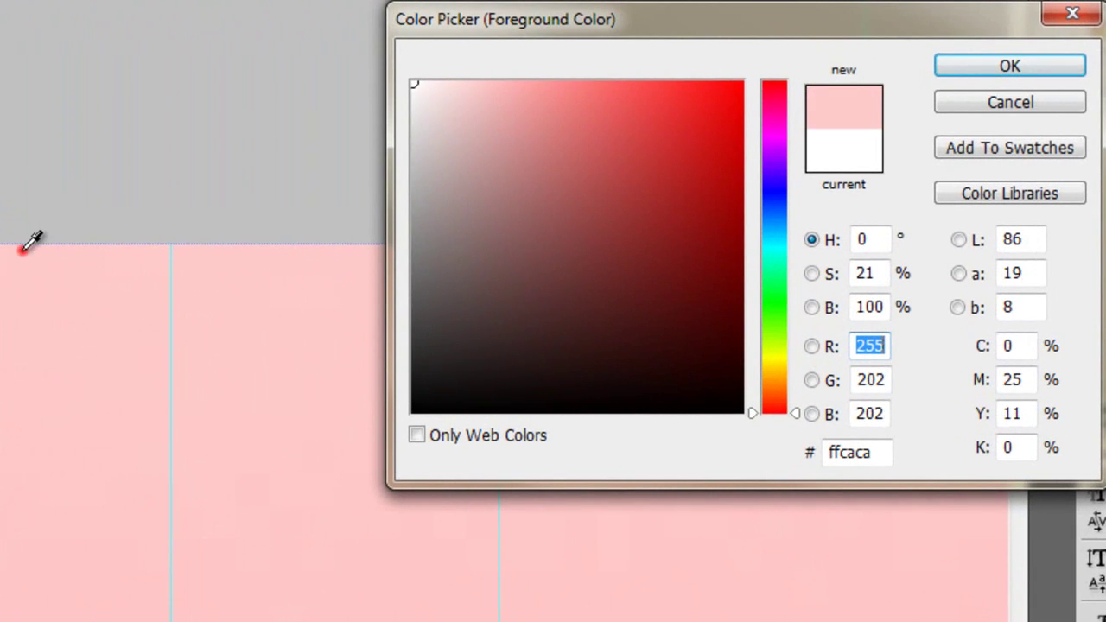
left_click(884, 452)
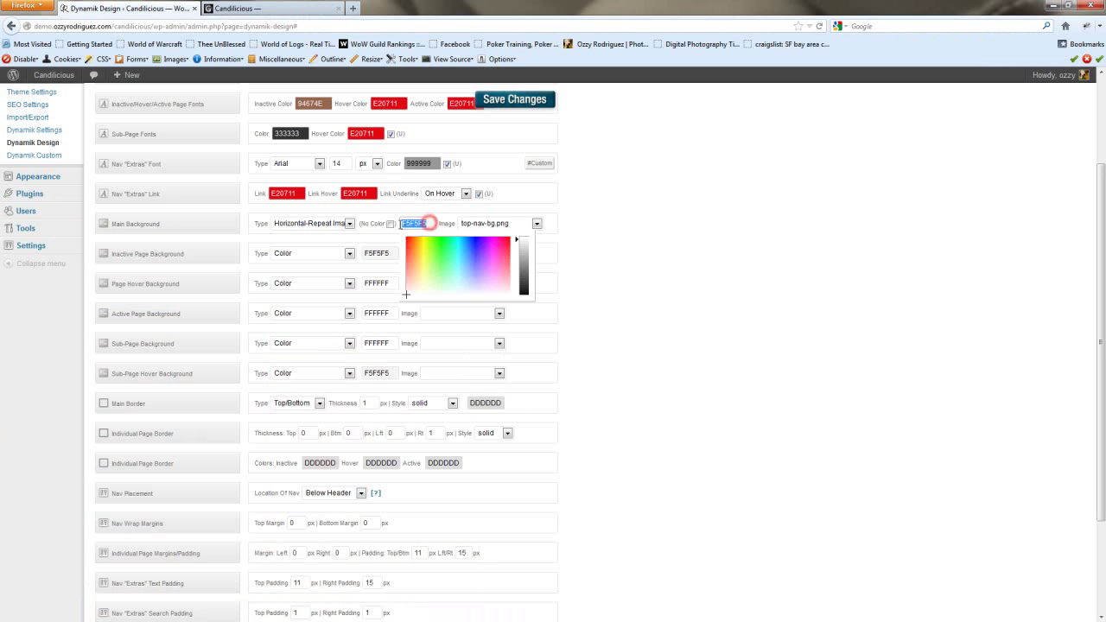
type("FFCACA")
left_click(615, 183)
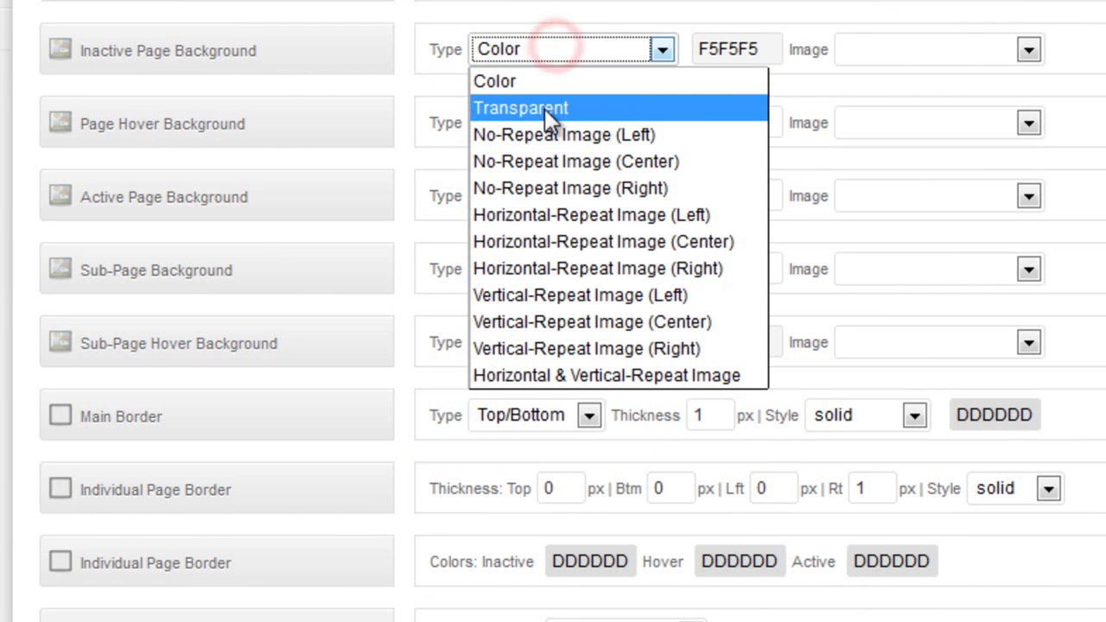
- Set the nav's Inactive Page, Page Hover and Active Page Background types to Transparent
left_click(544, 108)
left_click(536, 119)
left_click(535, 182)
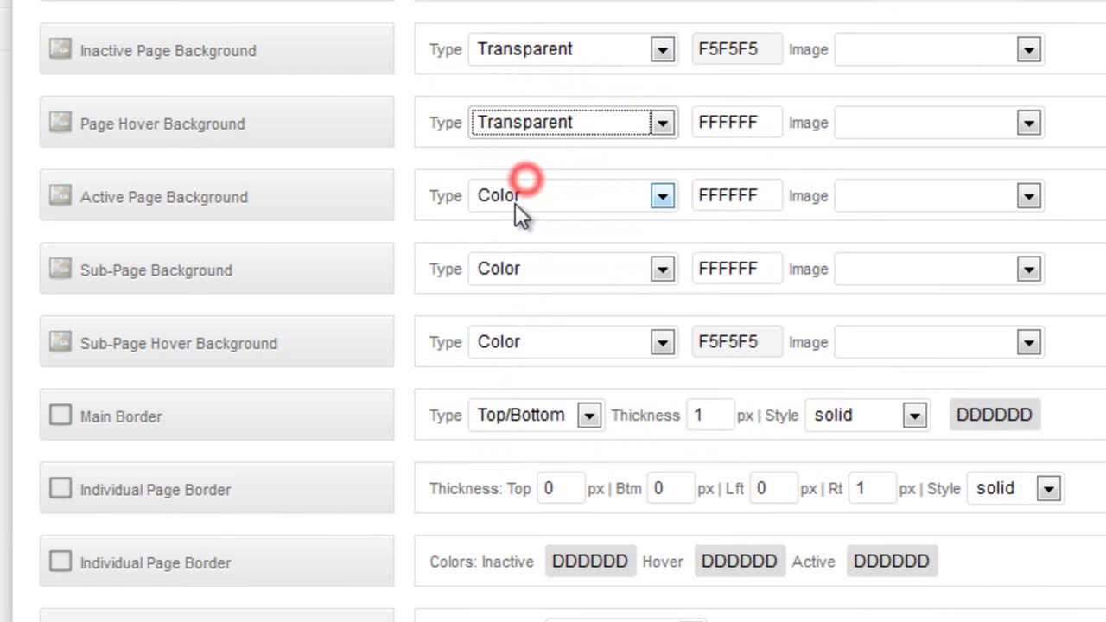
left_click(524, 197)
left_click(533, 253)
- Set the nav Main Border thickness and the Individual Page Border's right thickness to 0 px
scroll(533, 254, "down", 4)
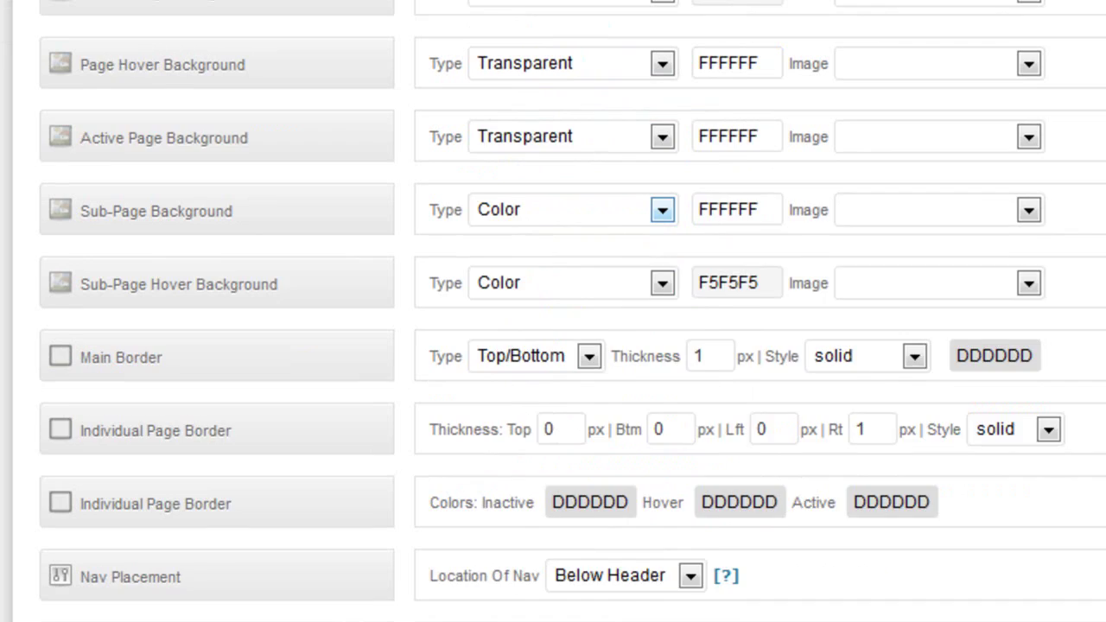
left_click(713, 95)
double_click(714, 95)
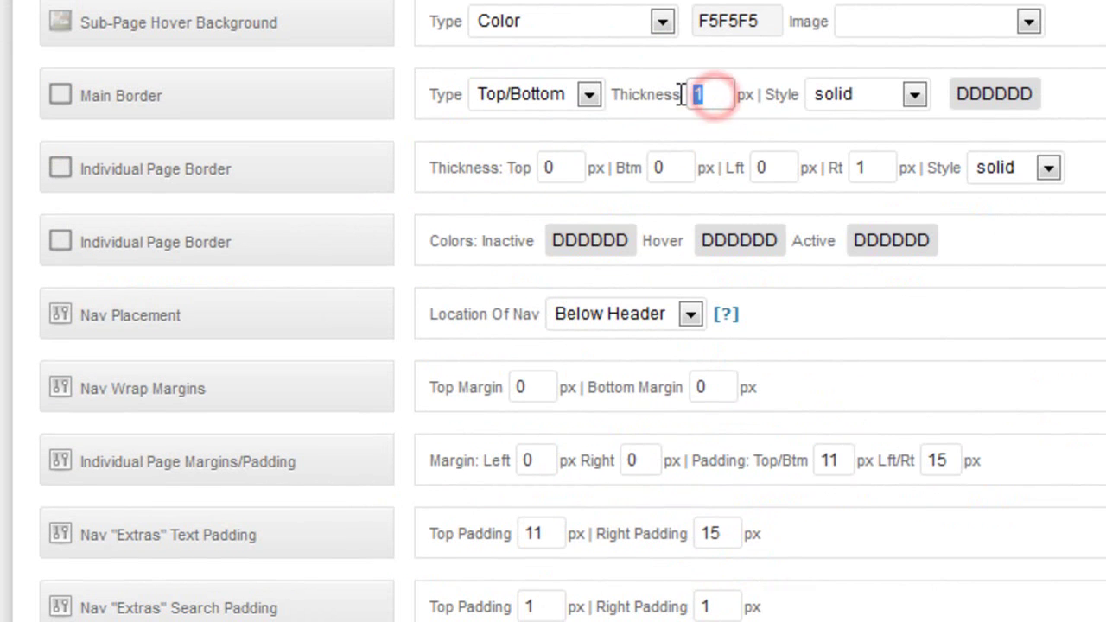
type("0")
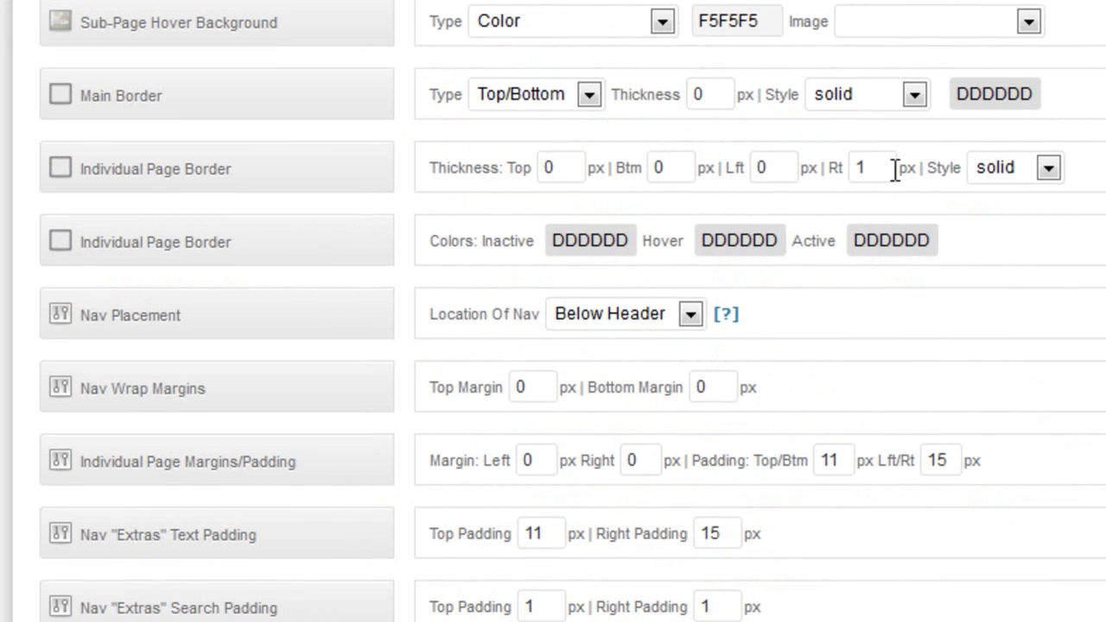
double_click(872, 169)
type("0")
- Set the location of the nav to Above Header and save the changes
left_click(605, 314)
left_click(608, 347)
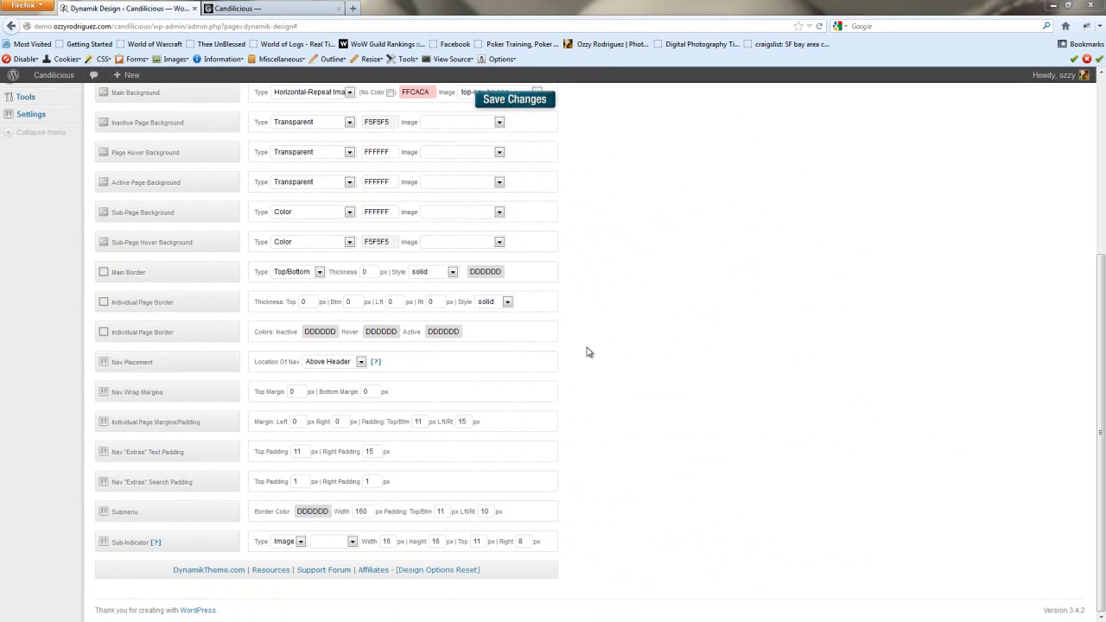
left_click(587, 351)
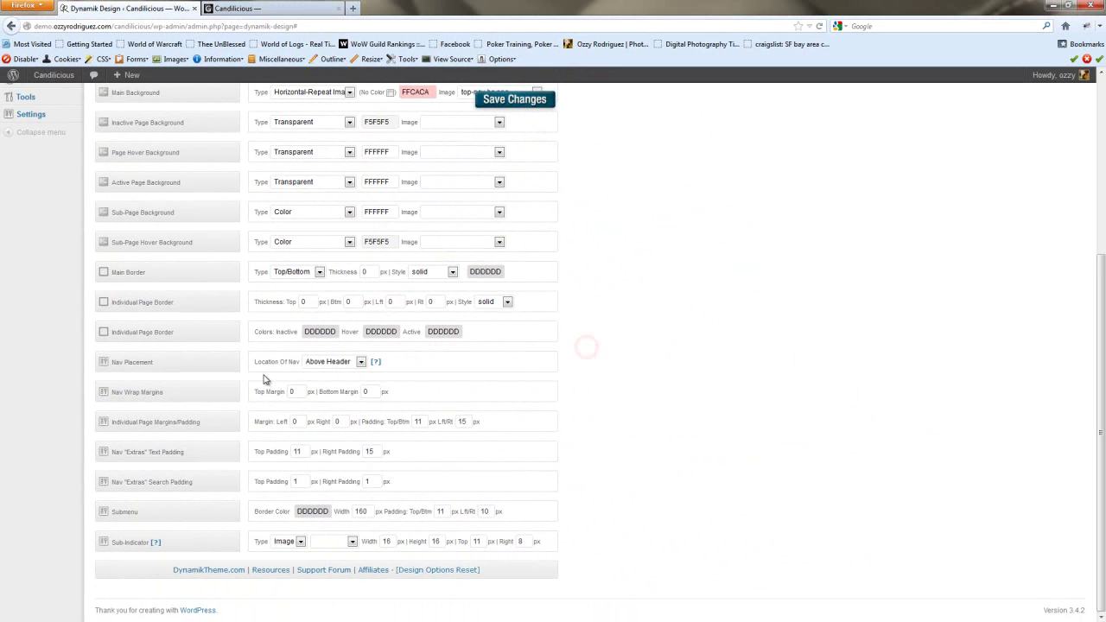
left_click(517, 100)
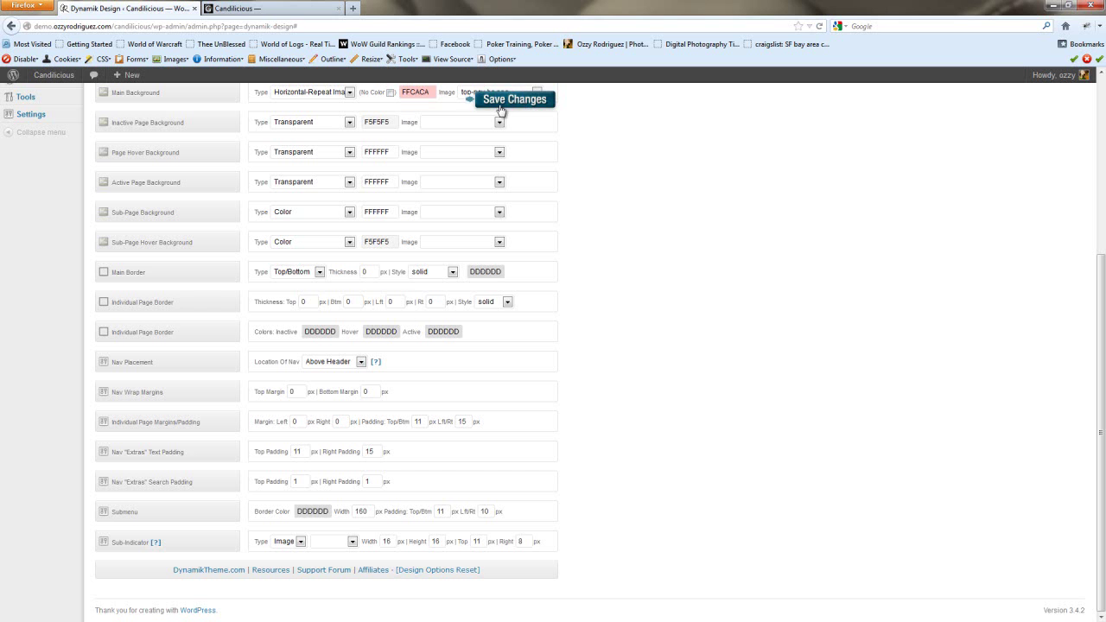
- Reload the Candilicious front page and check the restyled nav bar and its search field
left_click(259, 8)
left_click(820, 27)
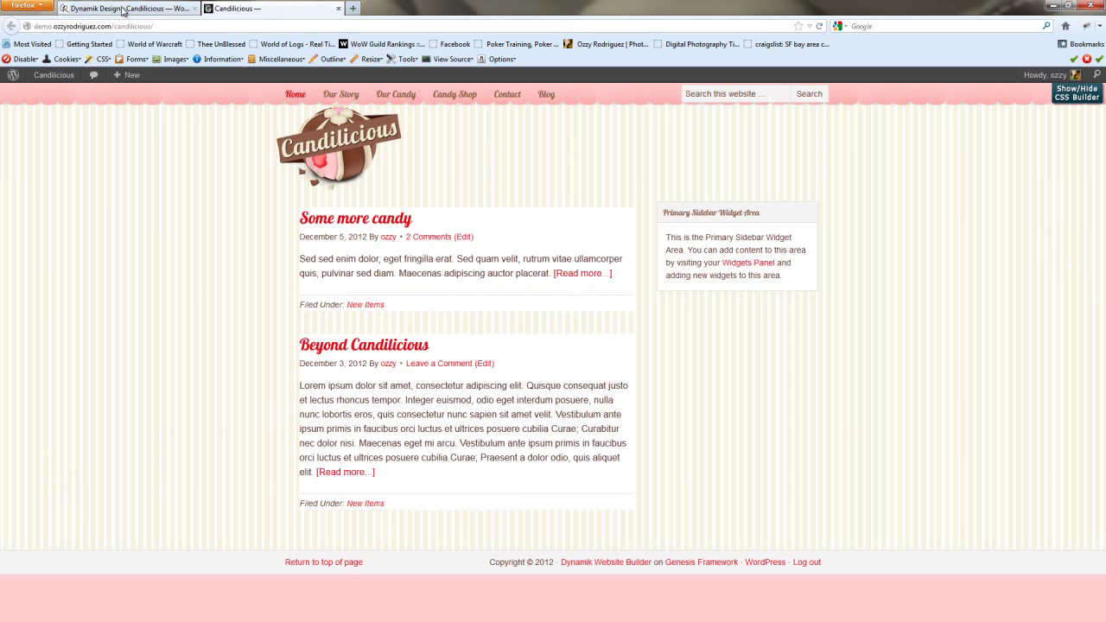
left_click(124, 10)
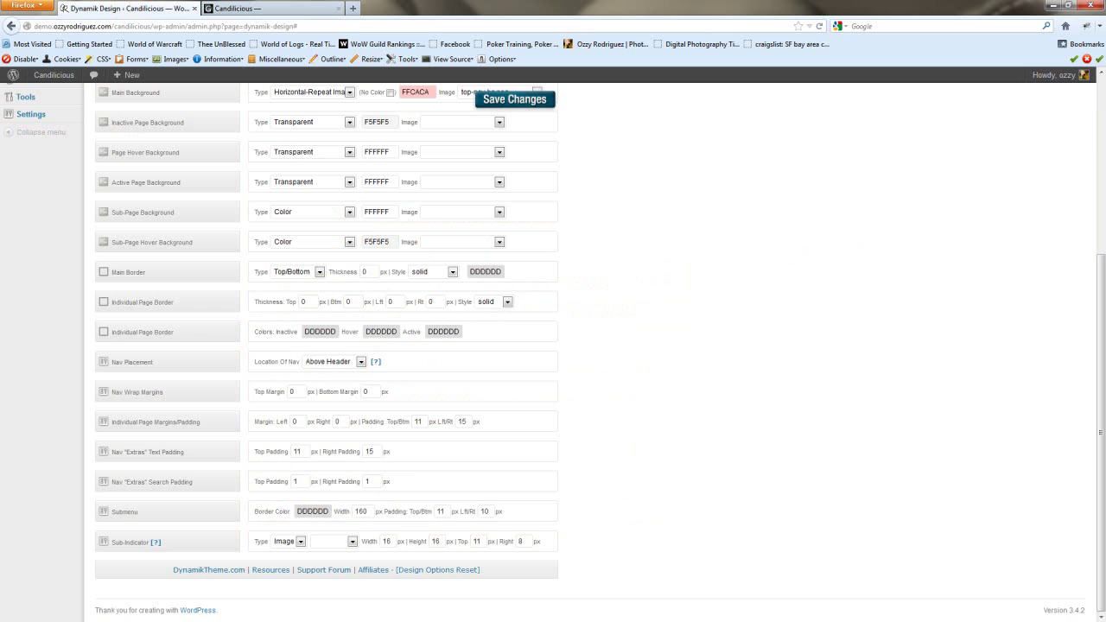
left_click(302, 9)
left_click(696, 94)
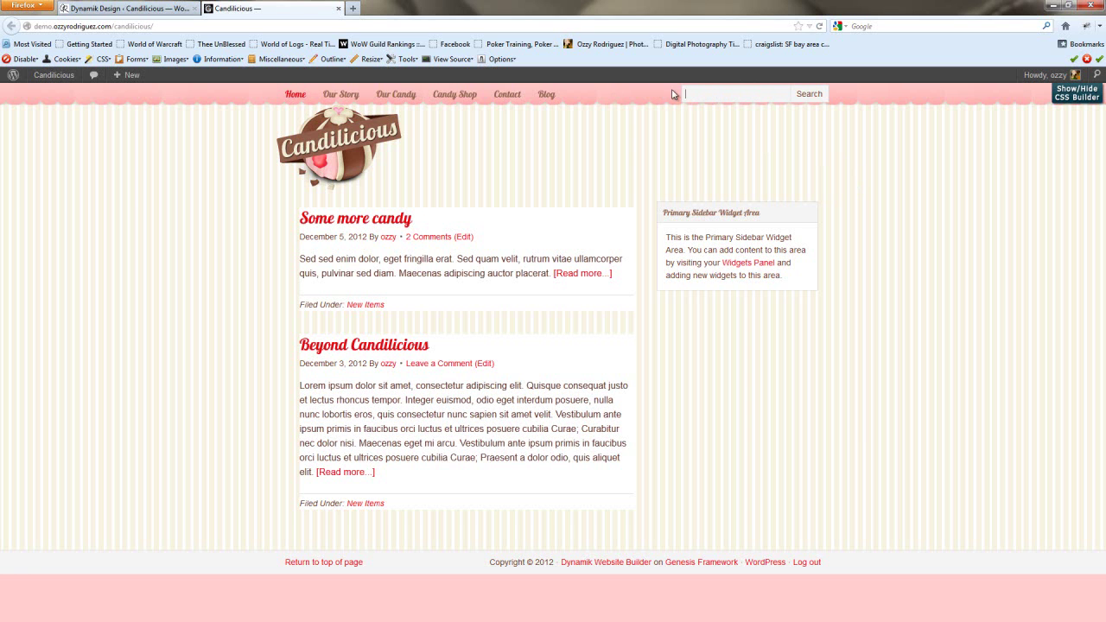
- In Dynamik's Search design options, set the Search Form Font color to 999999, turn off its universal (U) option, and save
left_click(161, 10)
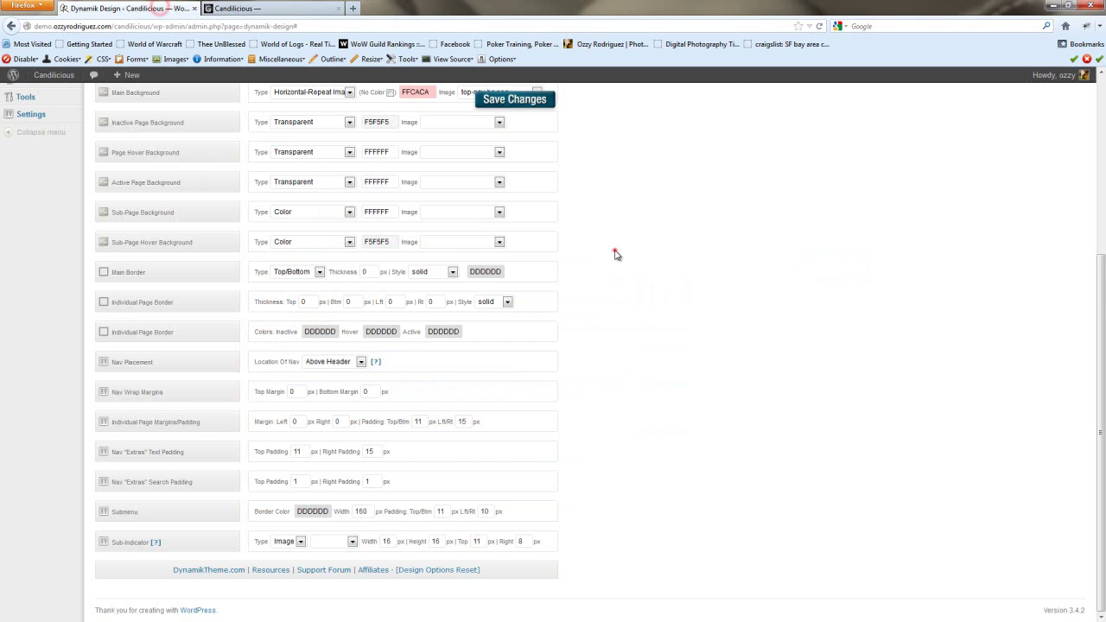
scroll(615, 249, "up", 5)
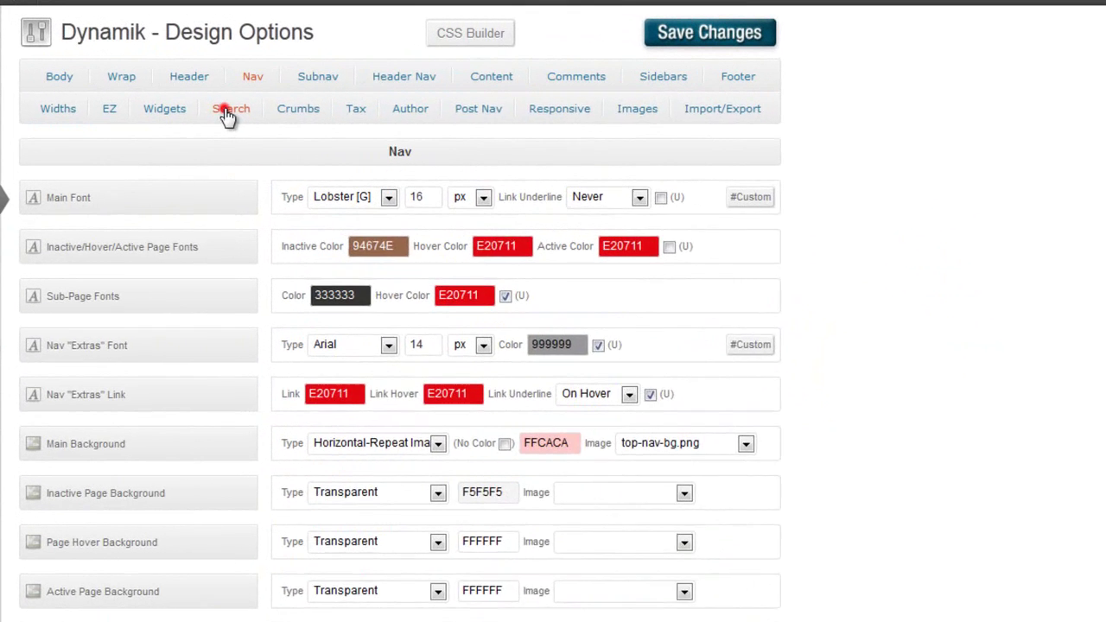
left_click(223, 145)
left_click(910, 163)
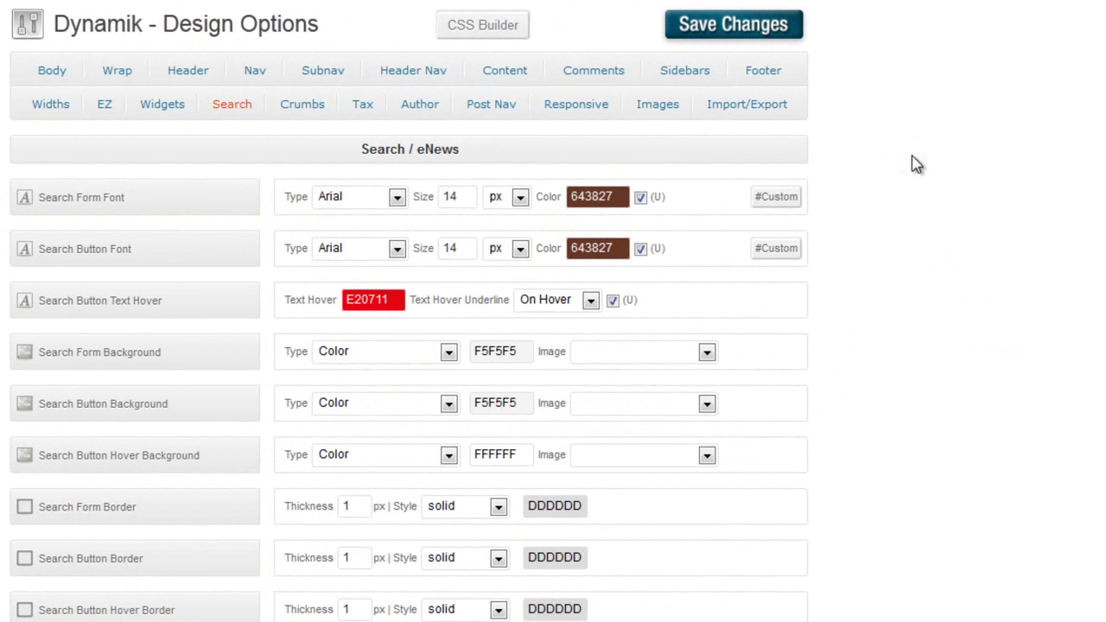
left_click(617, 196)
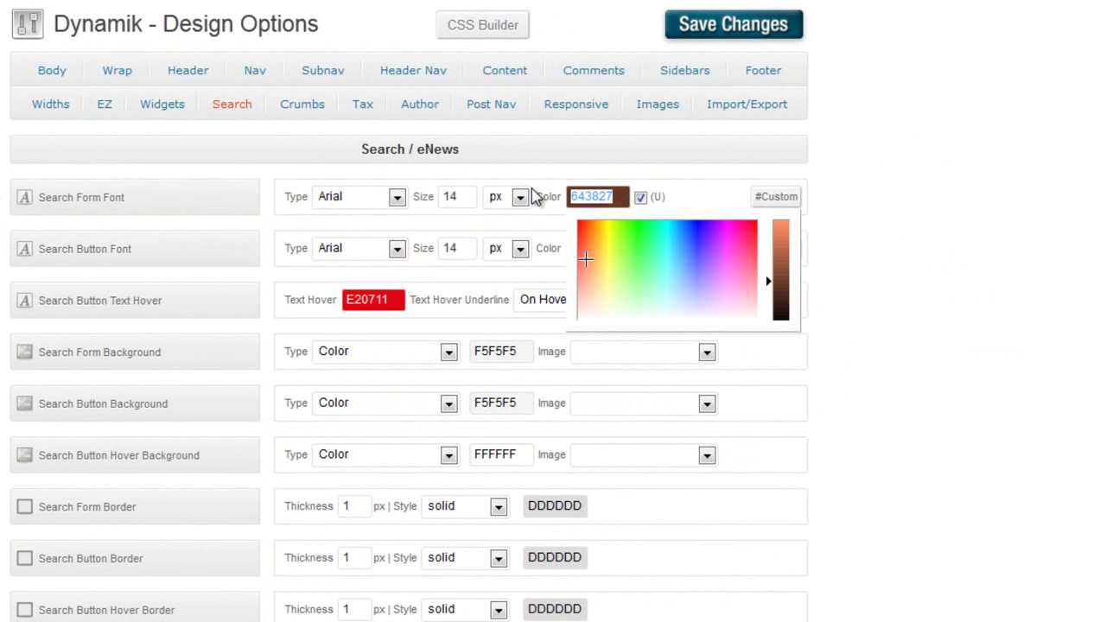
type("999")
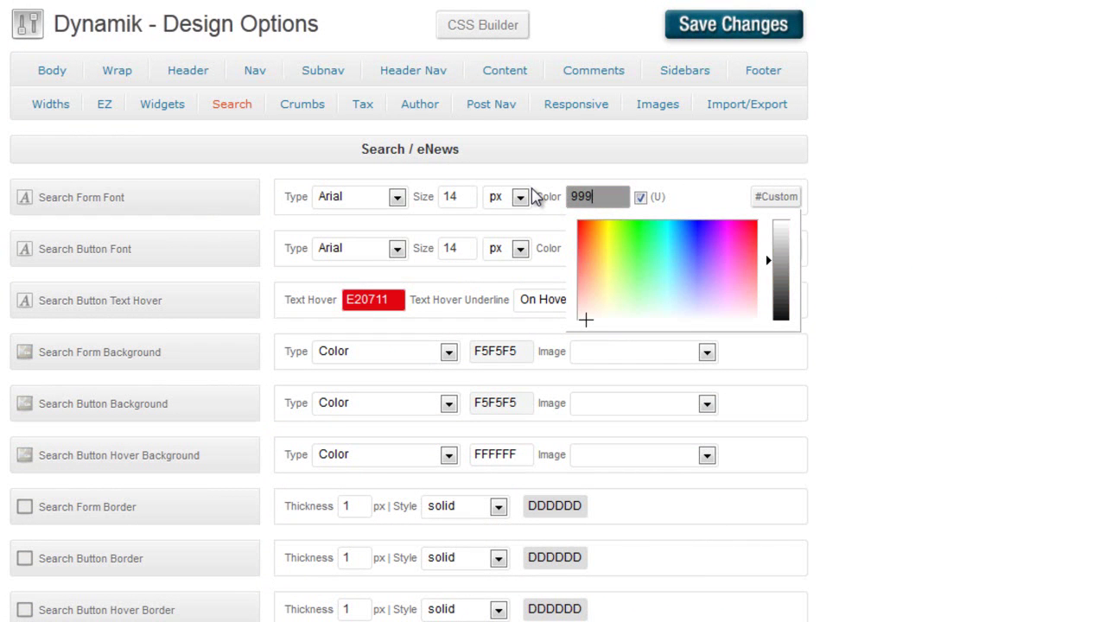
type("999")
left_click(537, 197)
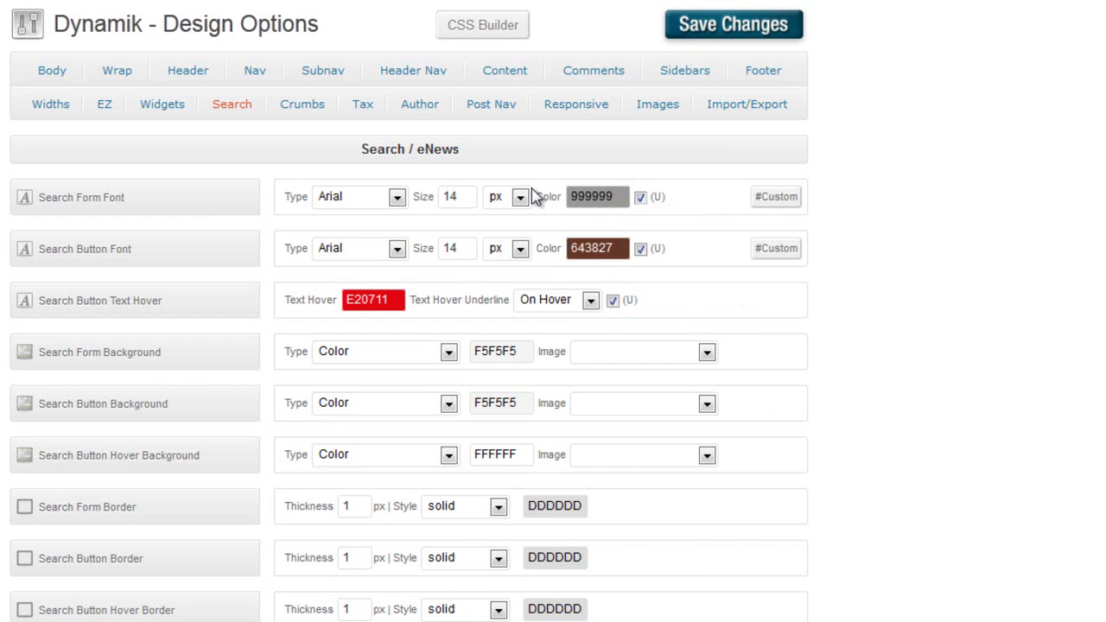
left_click(641, 197)
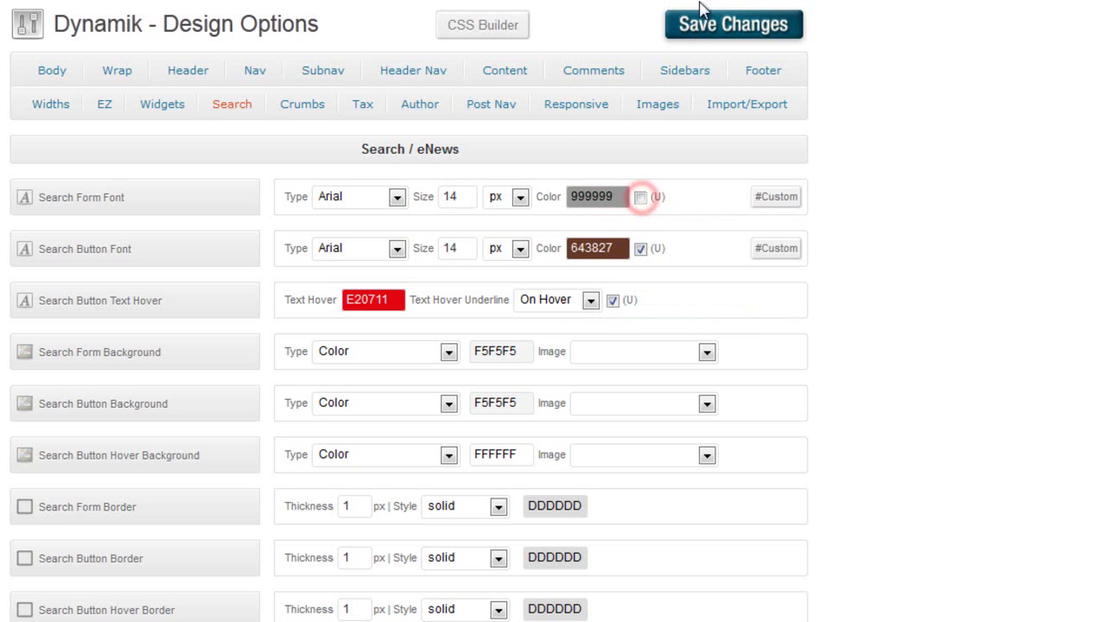
left_click(739, 27)
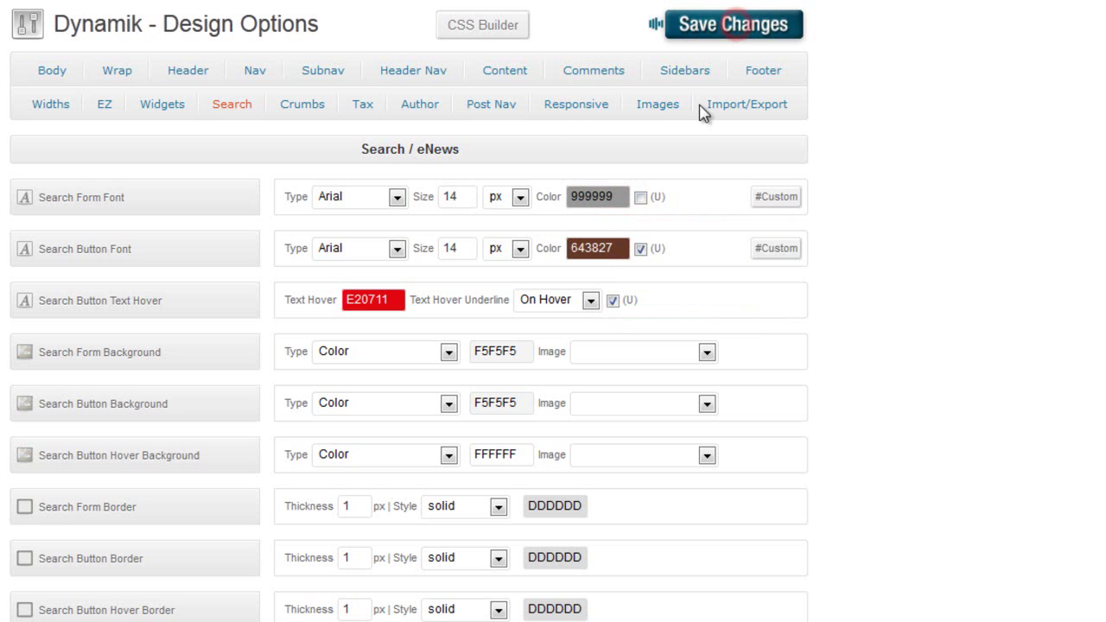
- Set the Search Button Font color to 999999 and save the changes
double_click(621, 246)
type("99")
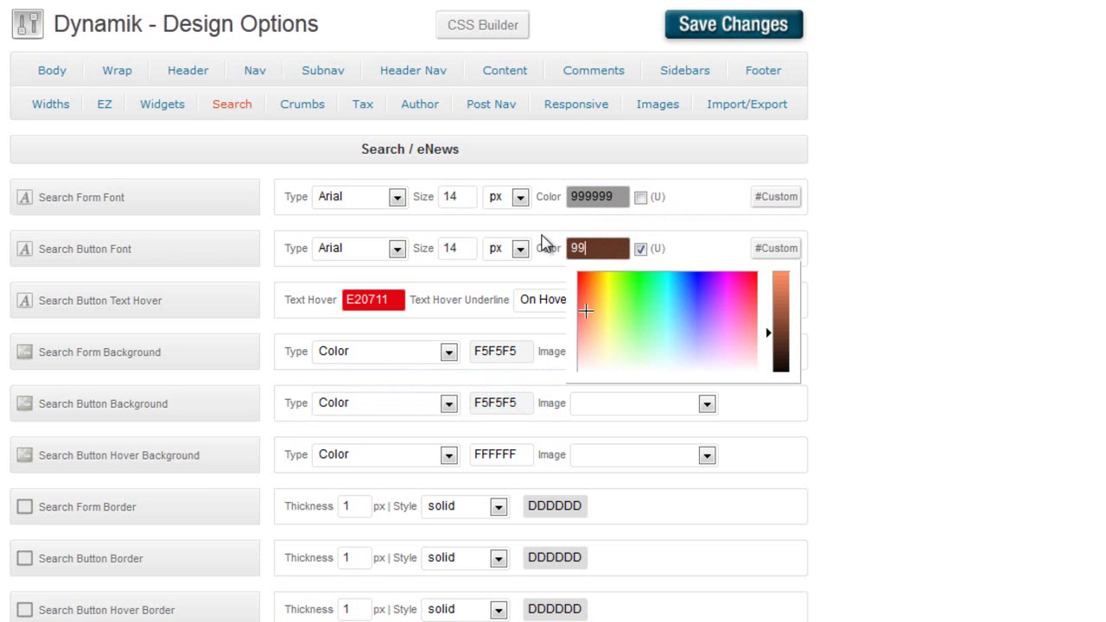
type("99999")
left_click(544, 243)
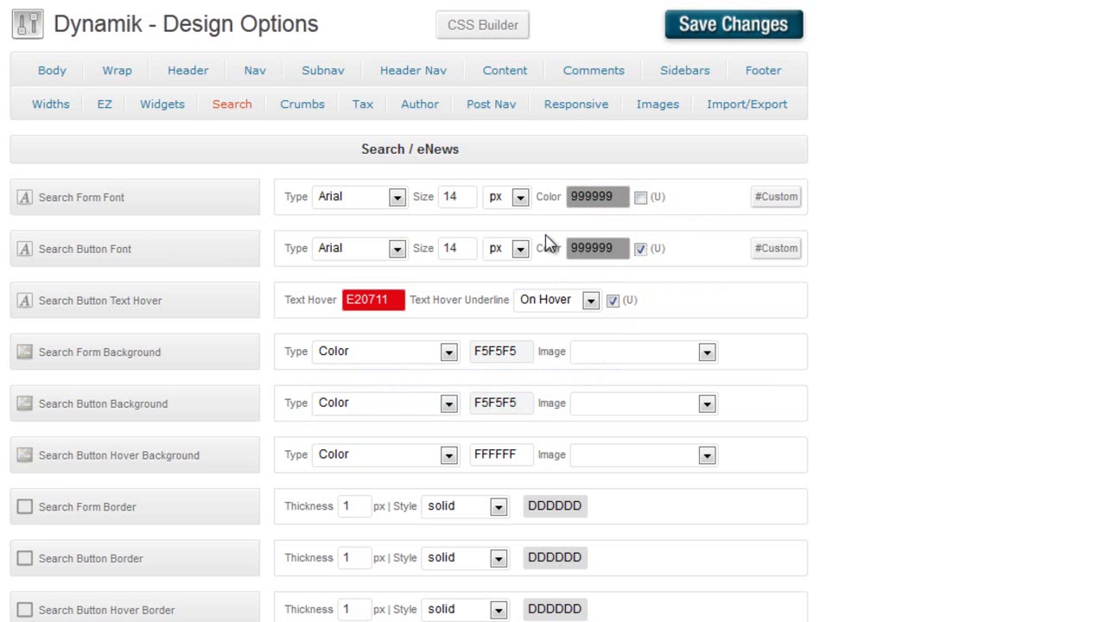
left_click(738, 32)
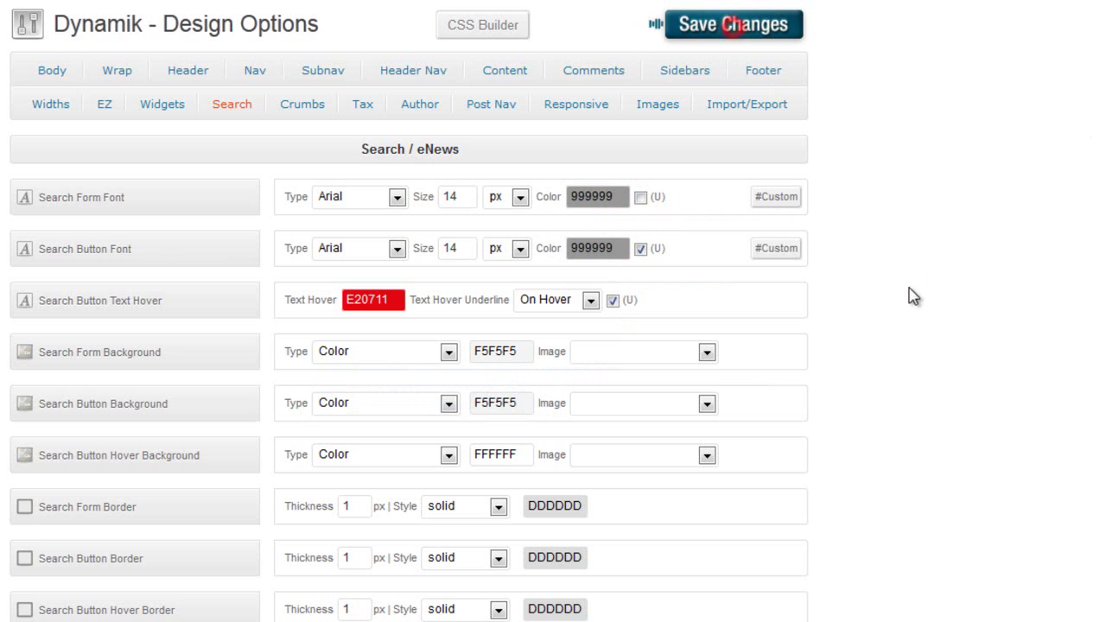
- Set the Search Form Background to a centered No-Repeat Image using search.png with No Color enabled, and save
left_click(409, 353)
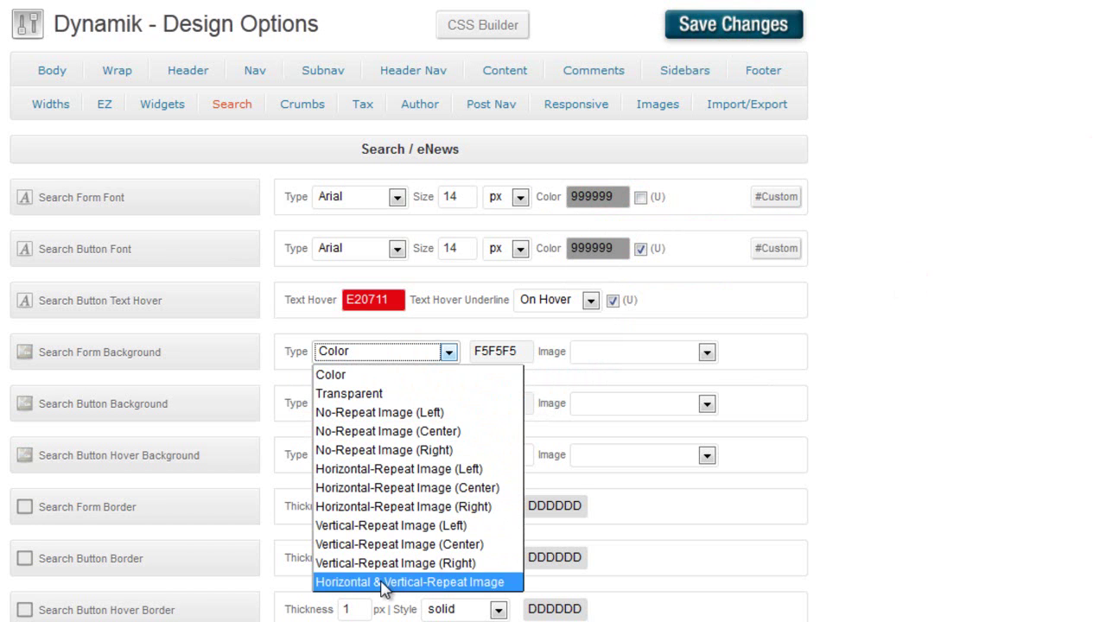
left_click(377, 434)
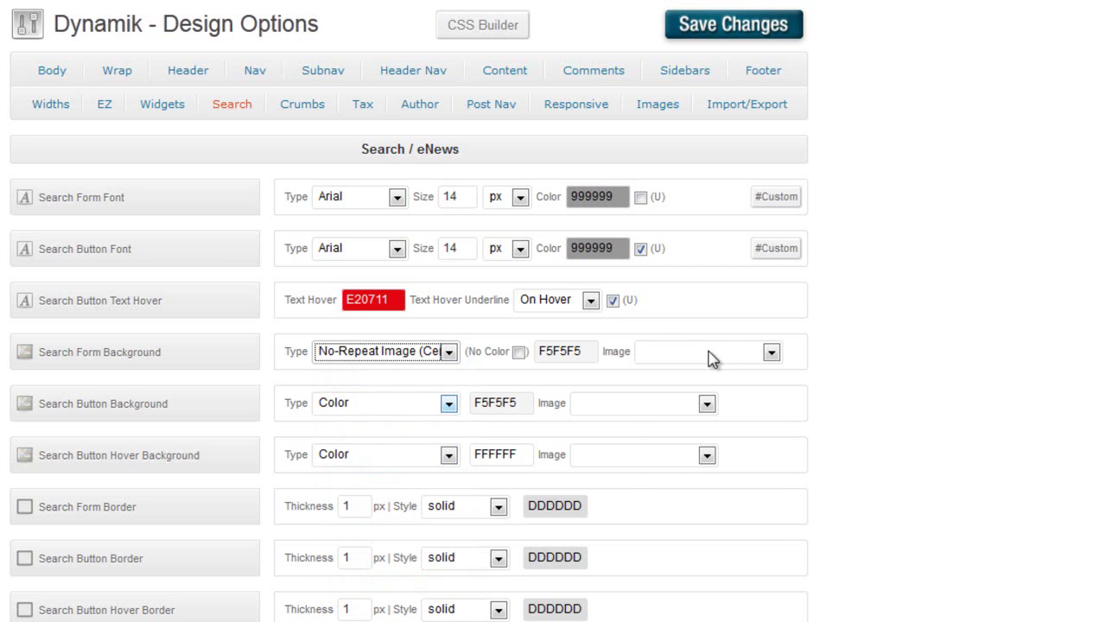
left_click(708, 354)
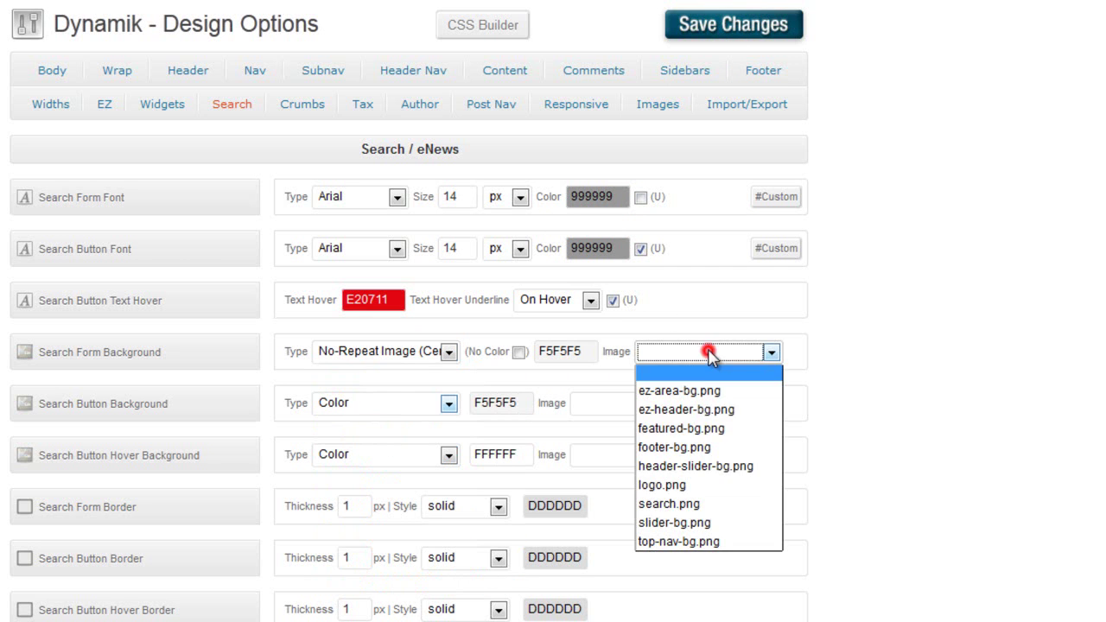
left_click(681, 503)
left_click(519, 352)
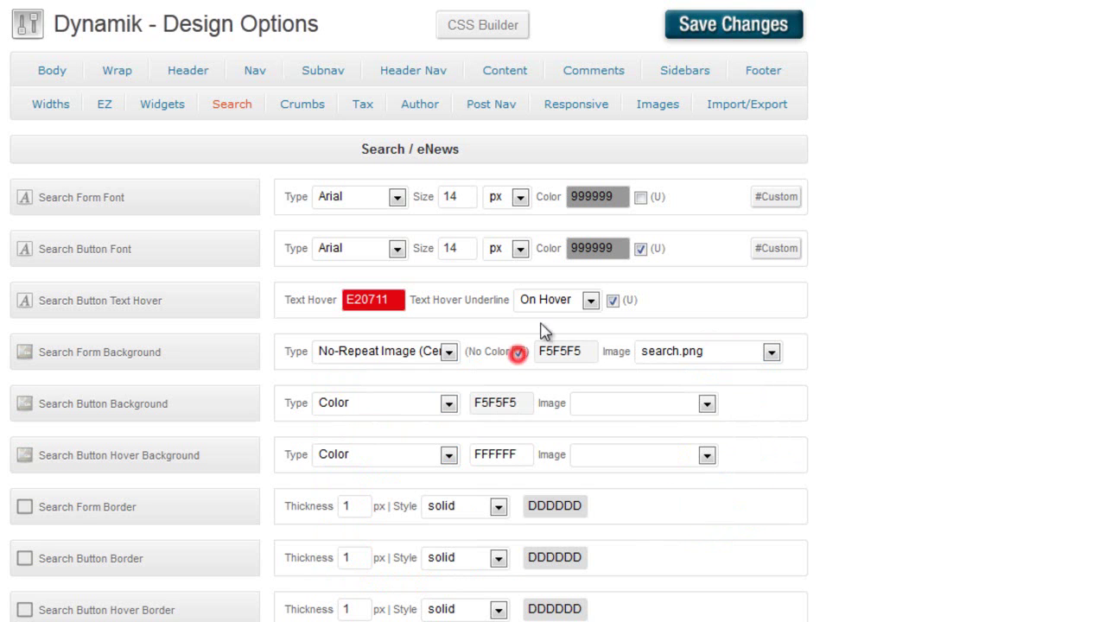
left_click(710, 26)
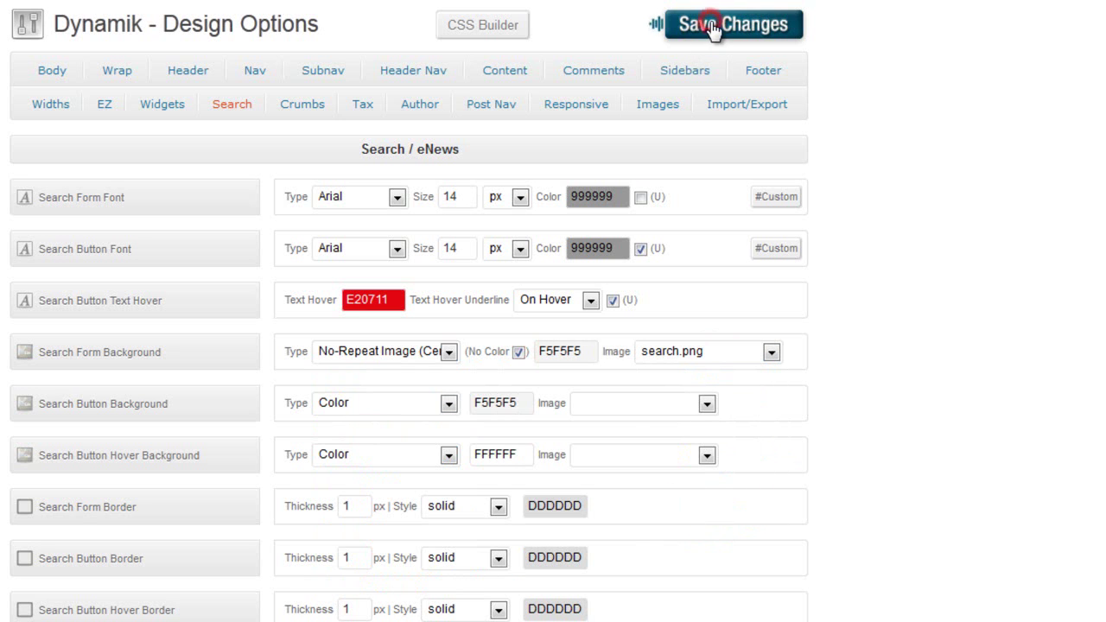
- Set the thickness of the Search Form Border and the Search Button Border to 0 px
double_click(347, 508)
type("0")
double_click(356, 558)
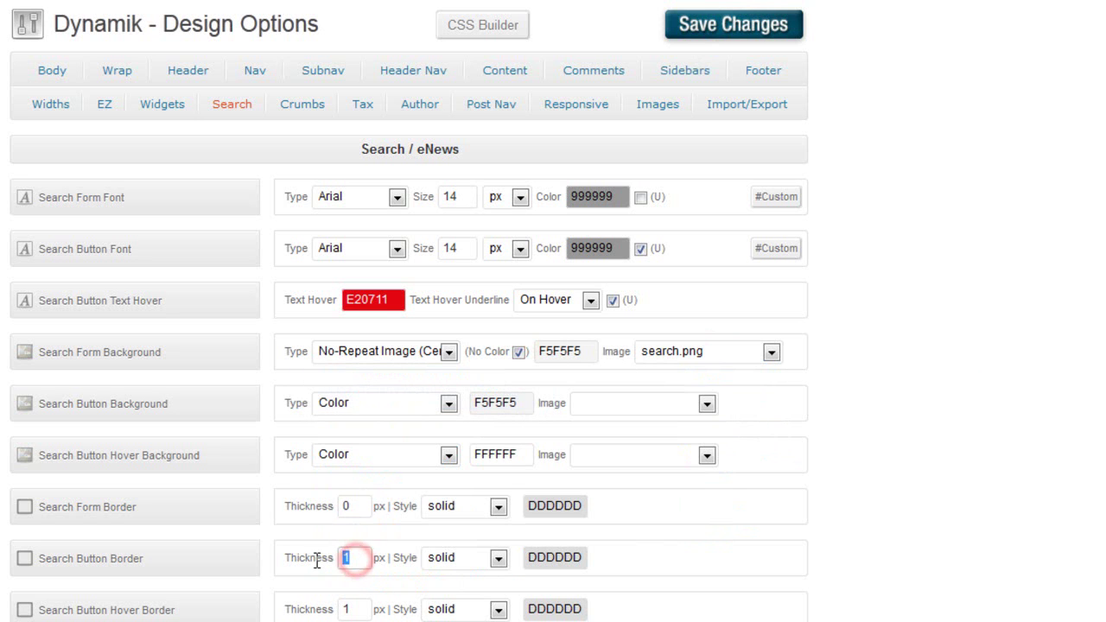
type("0")
- Set the Search Form Width to 225 px and save the changes
scroll(790, 538, "down", 3)
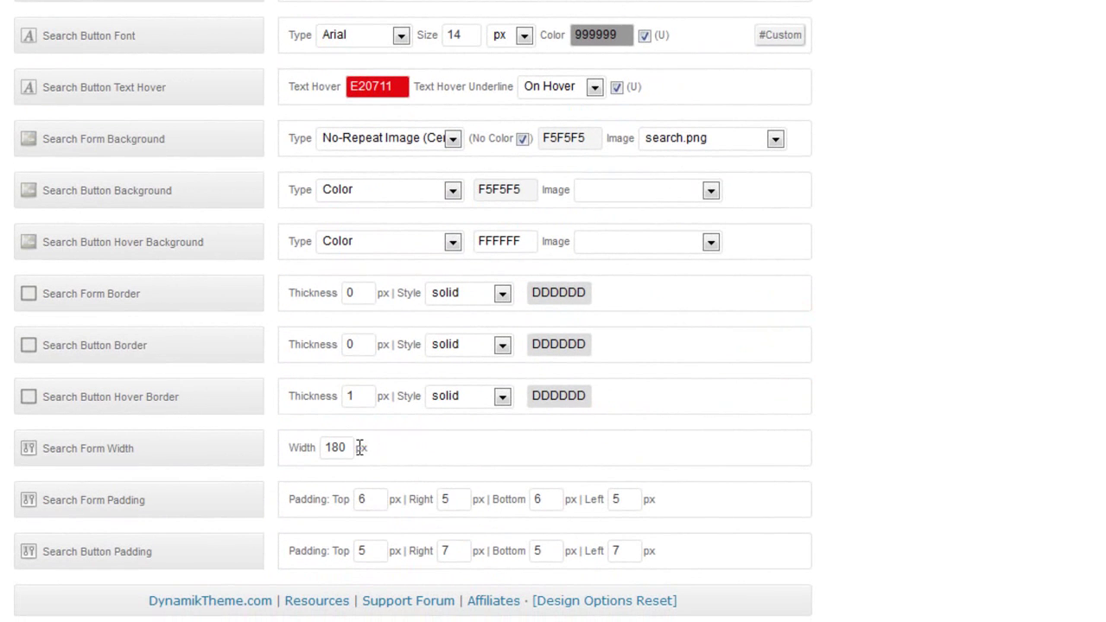
left_click_drag(348, 447, 305, 446)
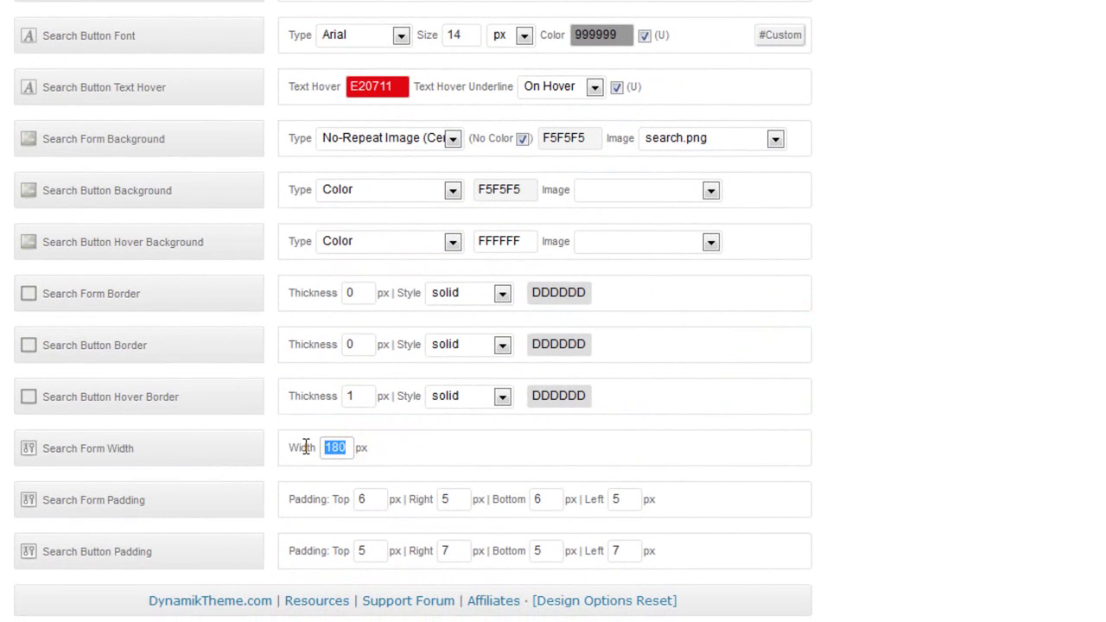
type("225")
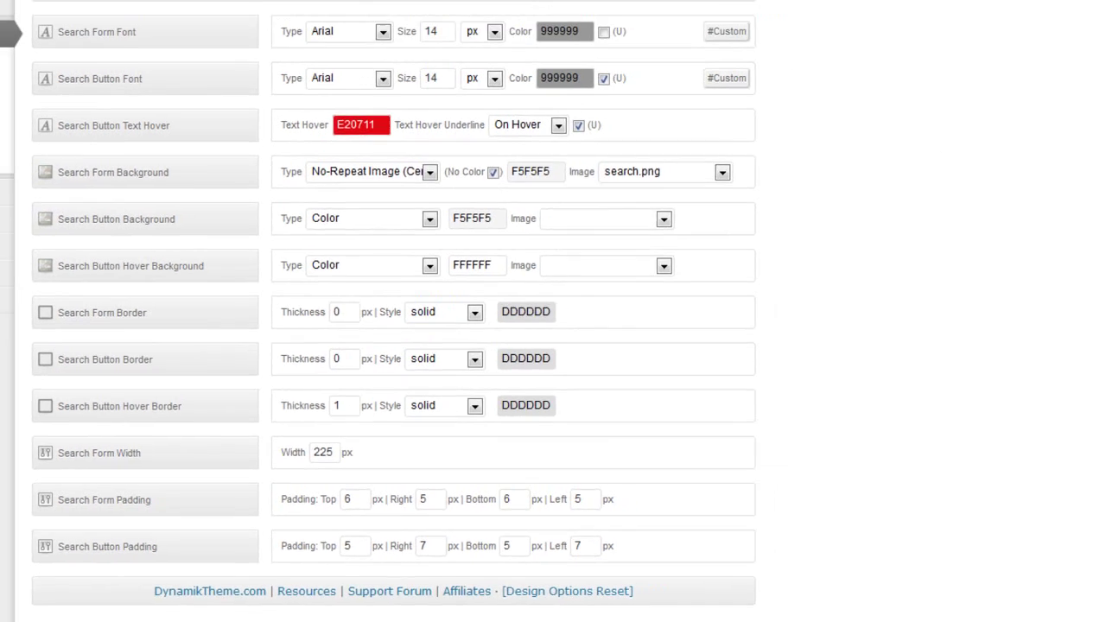
left_click(533, 75)
- Reload the Candilicious front page and check the restyled search form in the nav bar
left_click(267, 8)
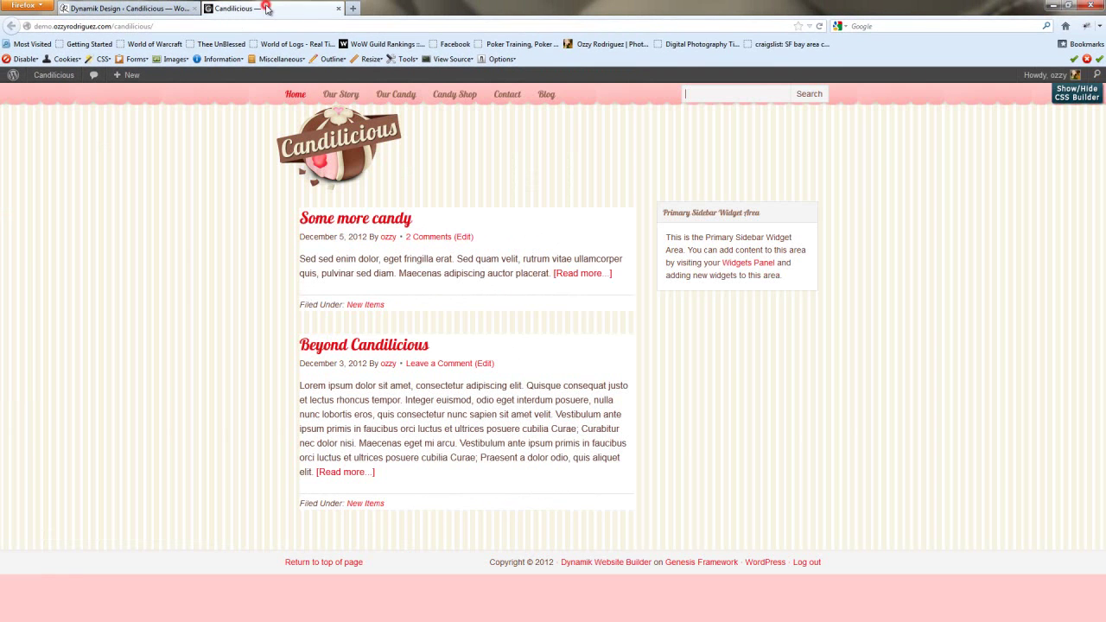
left_click(819, 26)
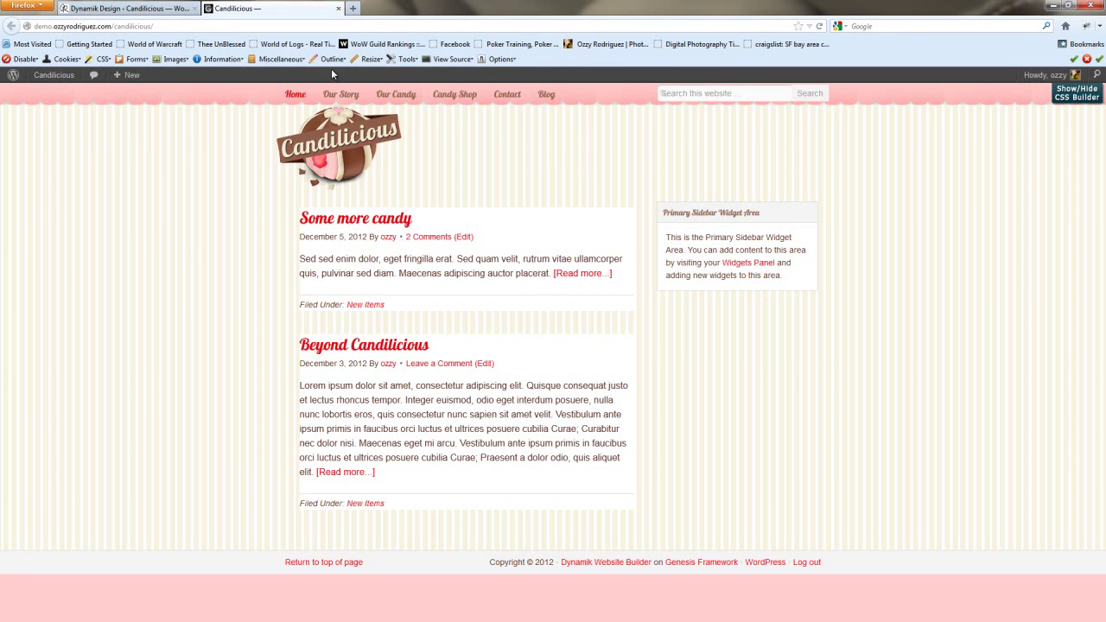
left_click(125, 9)
left_click(238, 8)
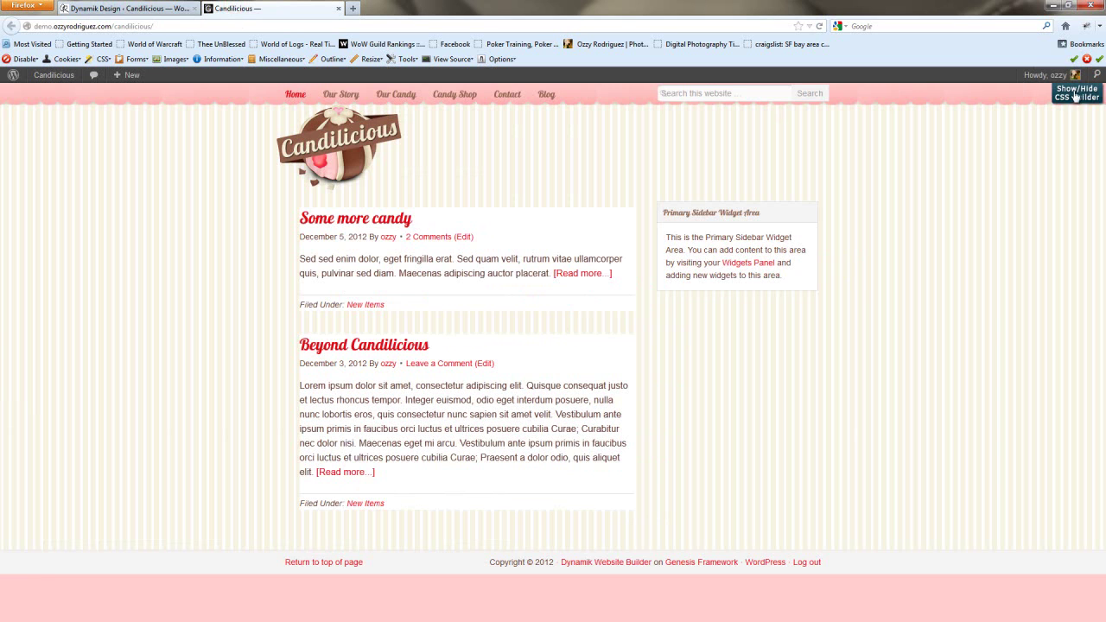
- Save the Dynamik Custom CSS options with the front-end CSS Builder activated, and show the builder on the reloaded front page
left_click(127, 8)
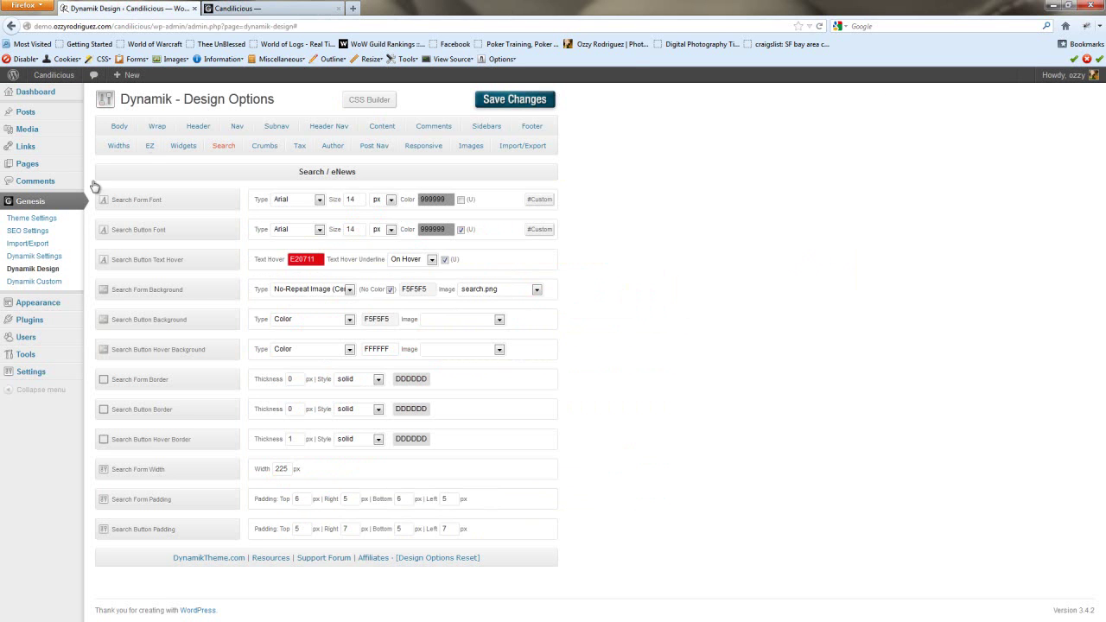
left_click(35, 283)
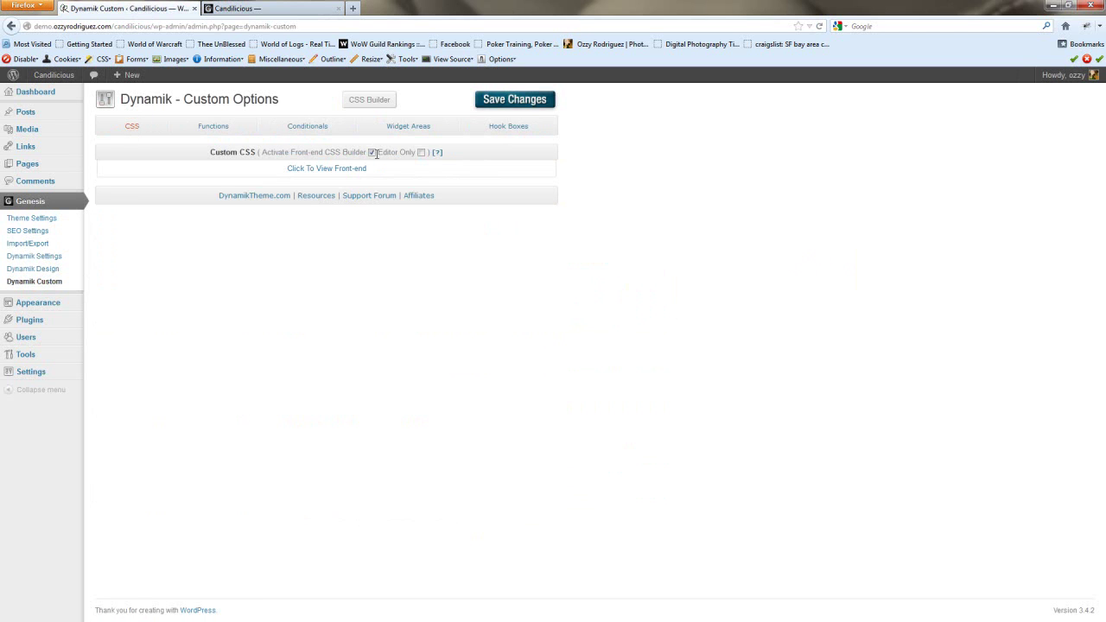
left_click(522, 105)
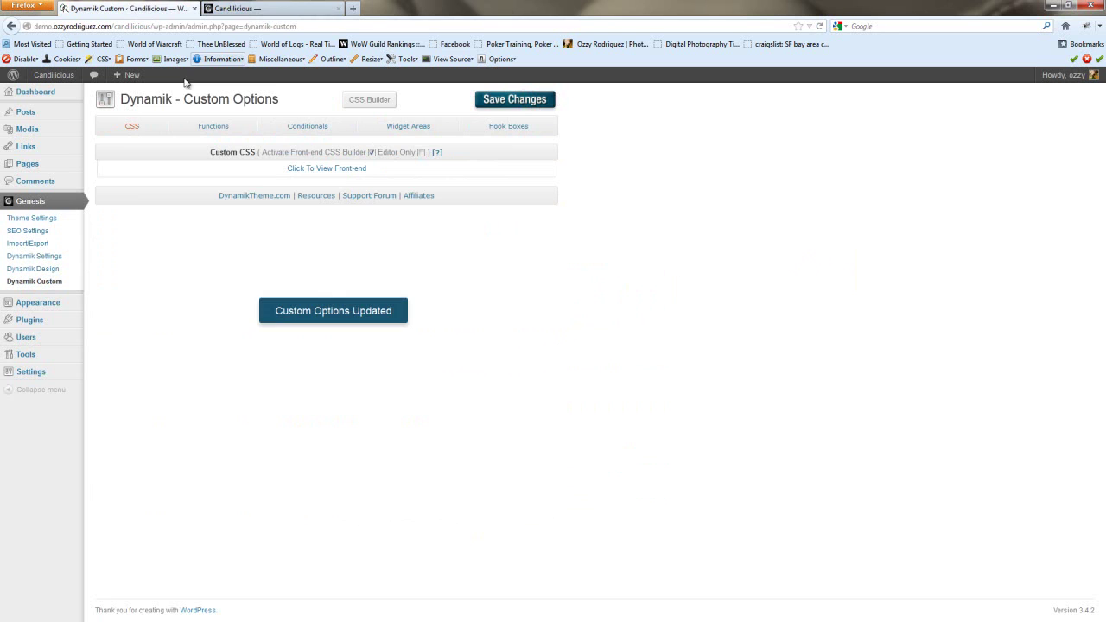
left_click(261, 8)
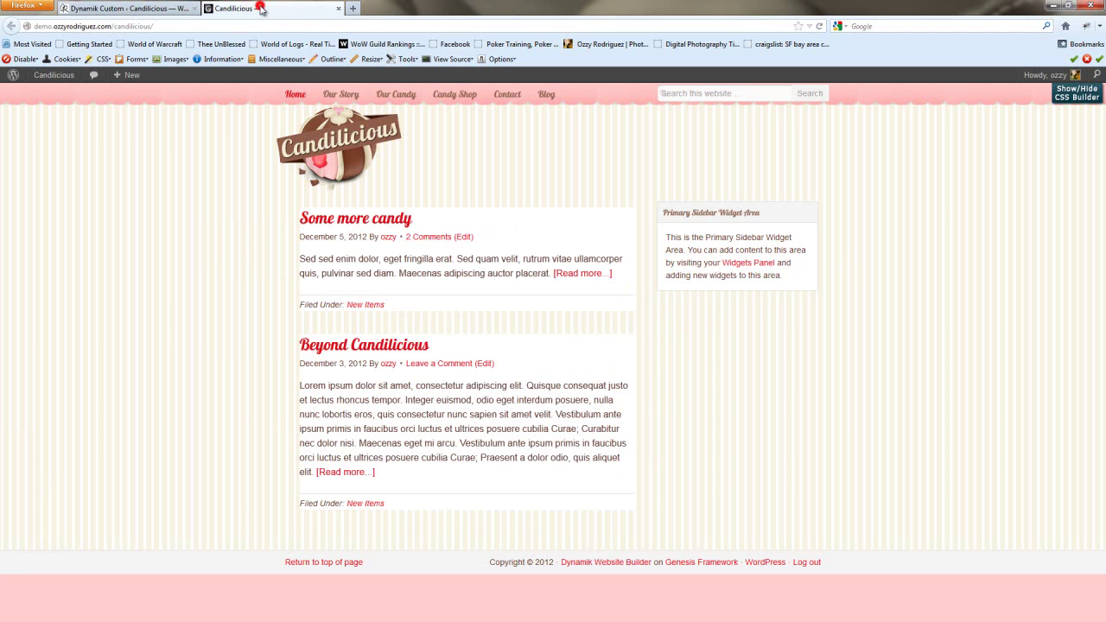
left_click(819, 27)
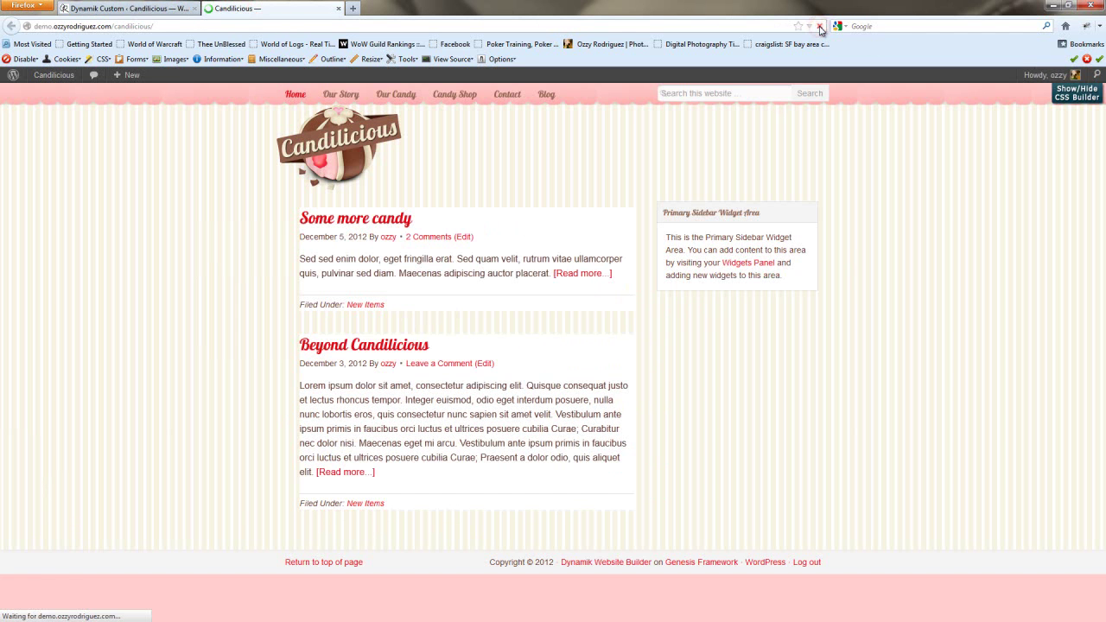
left_click(1074, 96)
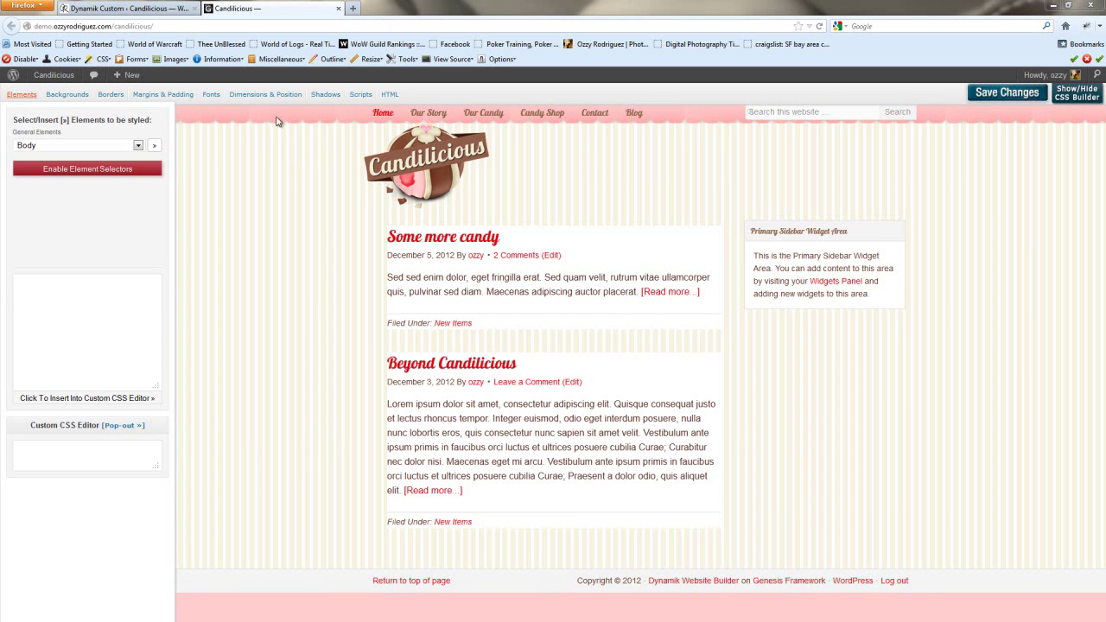
- In Dynamik's Nav design options, add min-height: 55px; to the Main Font custom CSS and save
left_click(128, 11)
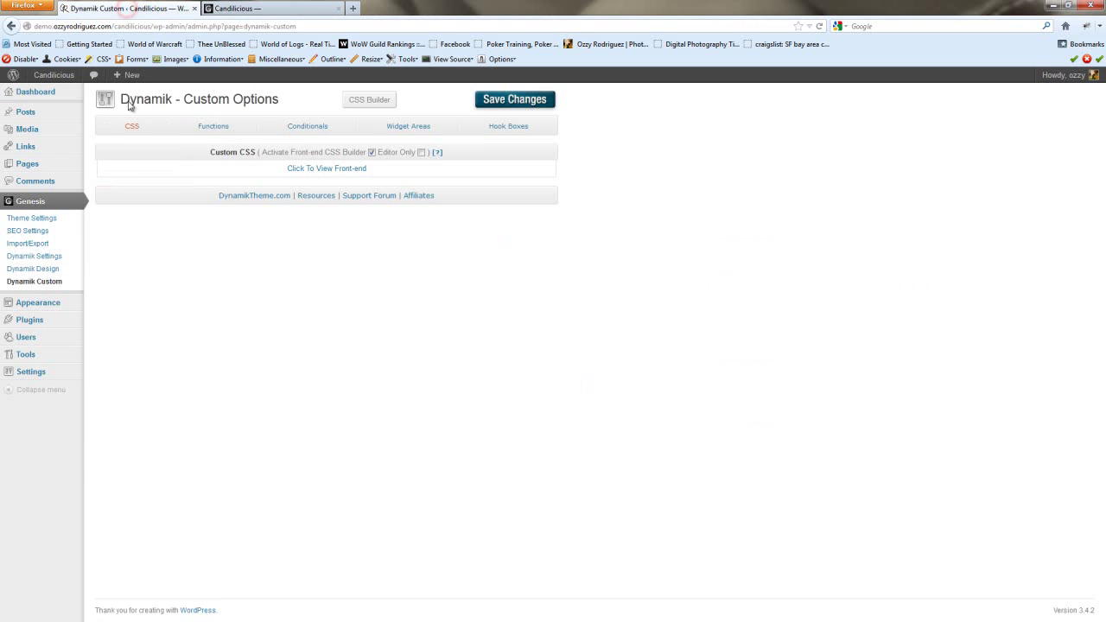
left_click(37, 271)
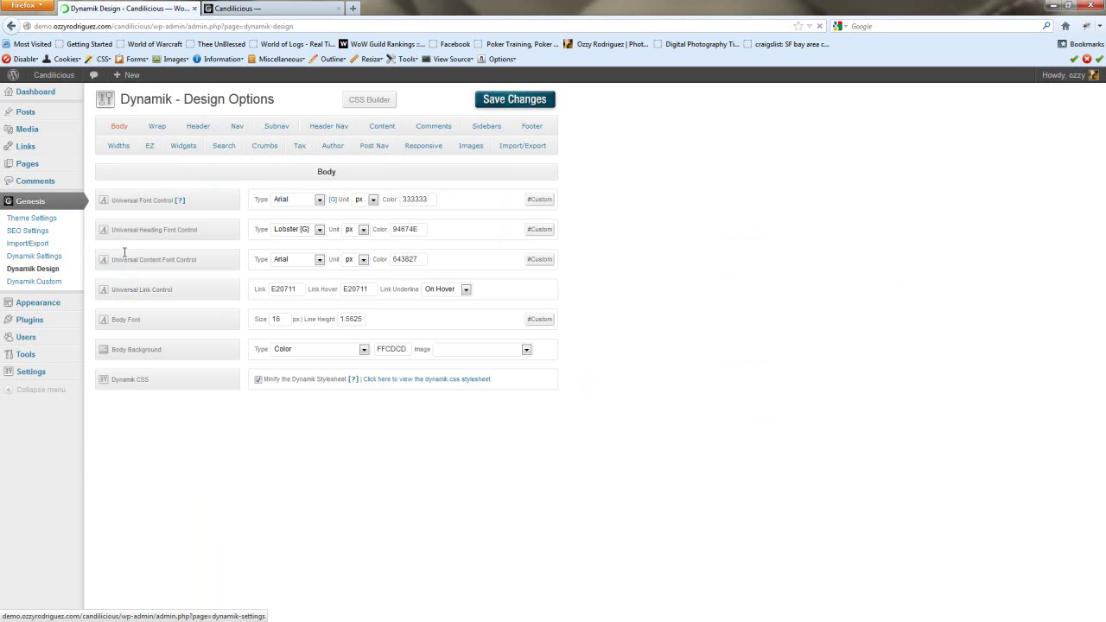
left_click(235, 126)
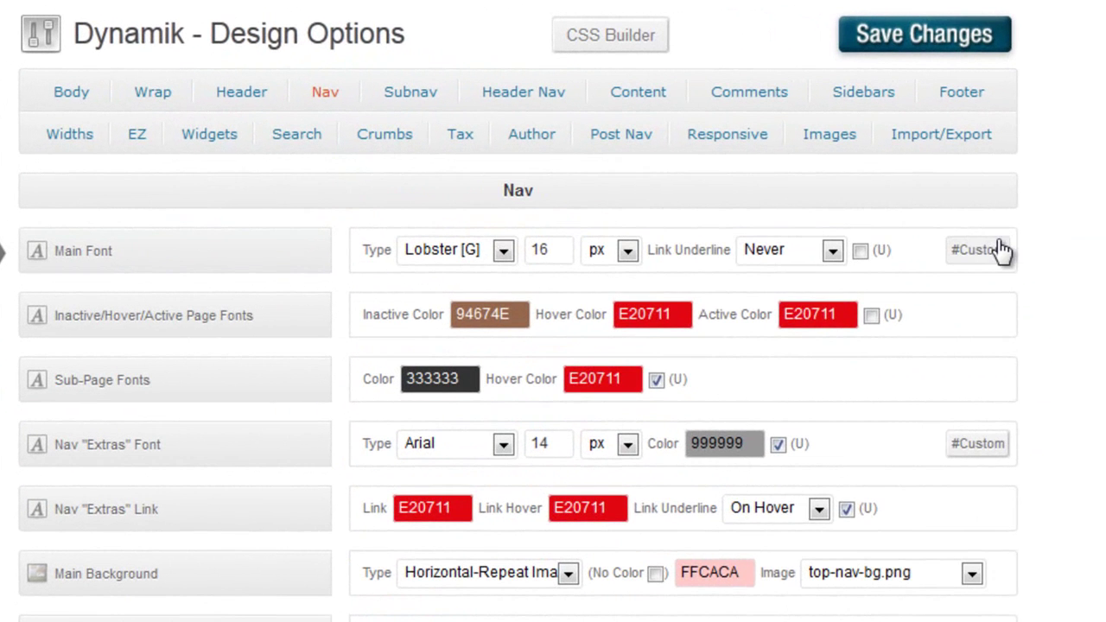
left_click(540, 200)
left_click(536, 342)
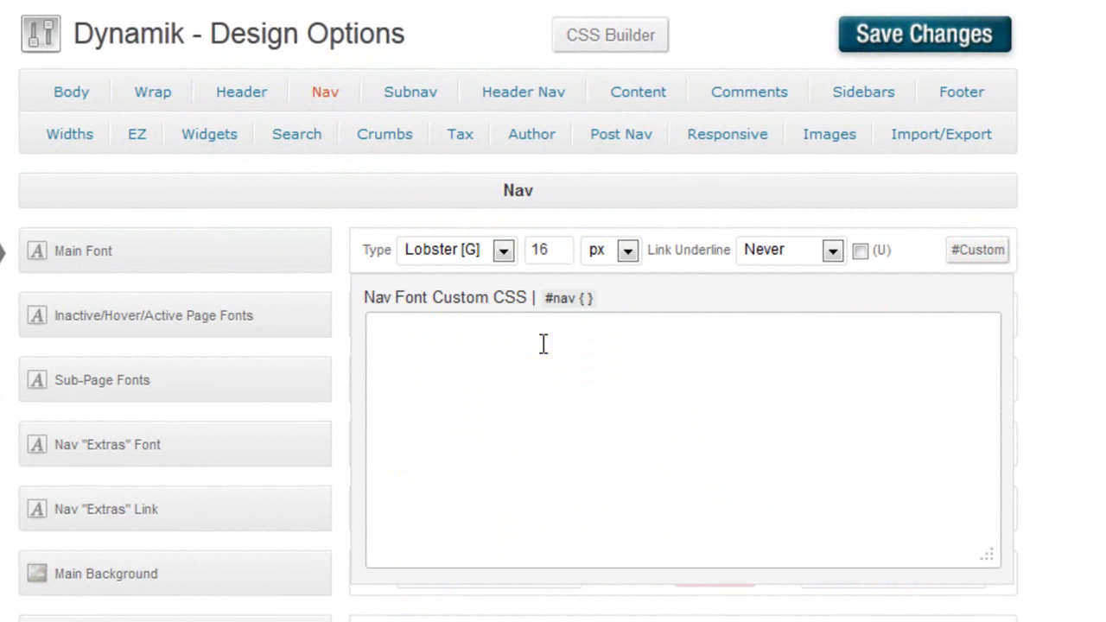
type("min-height")
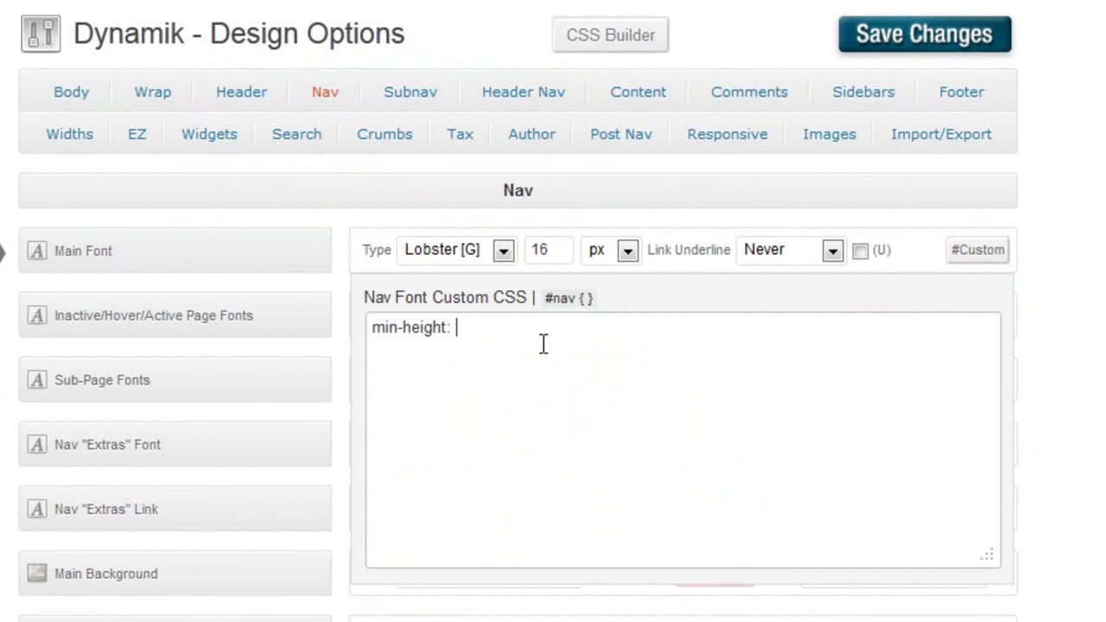
type(": 55px;")
left_click(885, 40)
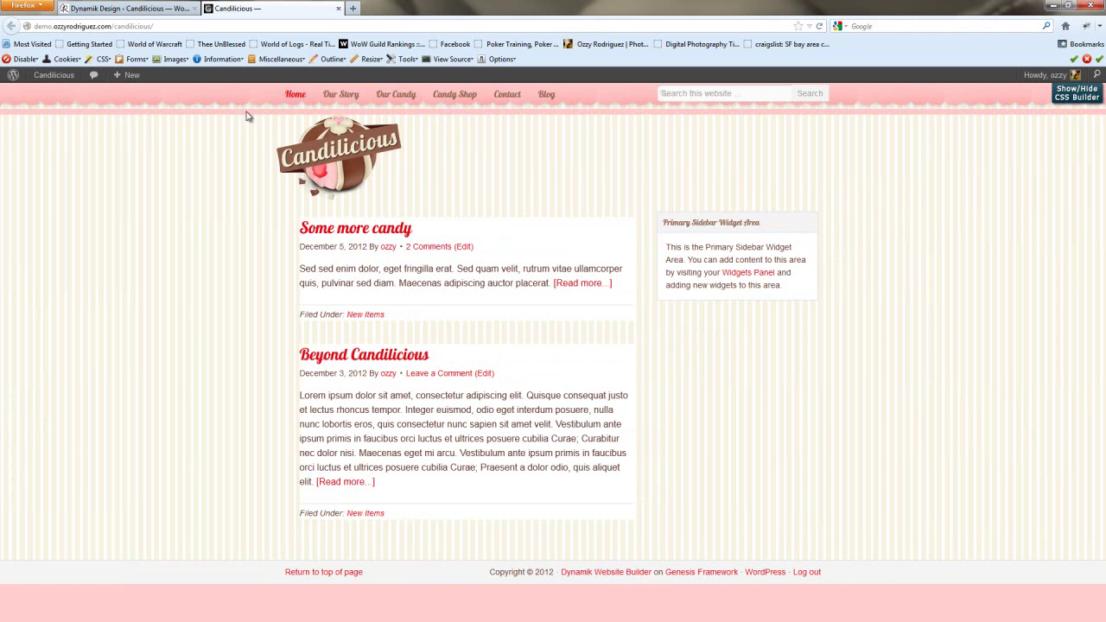
- Look through Dynamik's Nav design options again and compare them with the nav bar on the front page
left_click(134, 8)
left_click(536, 200)
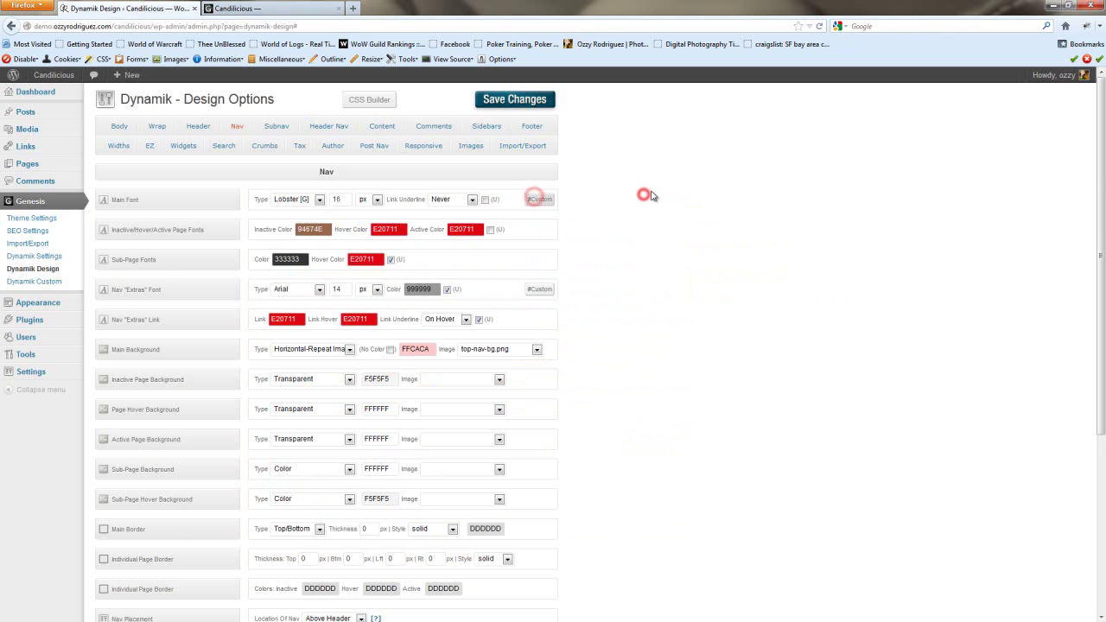
scroll(651, 193, "down", 5)
scroll(651, 192, "up", 4)
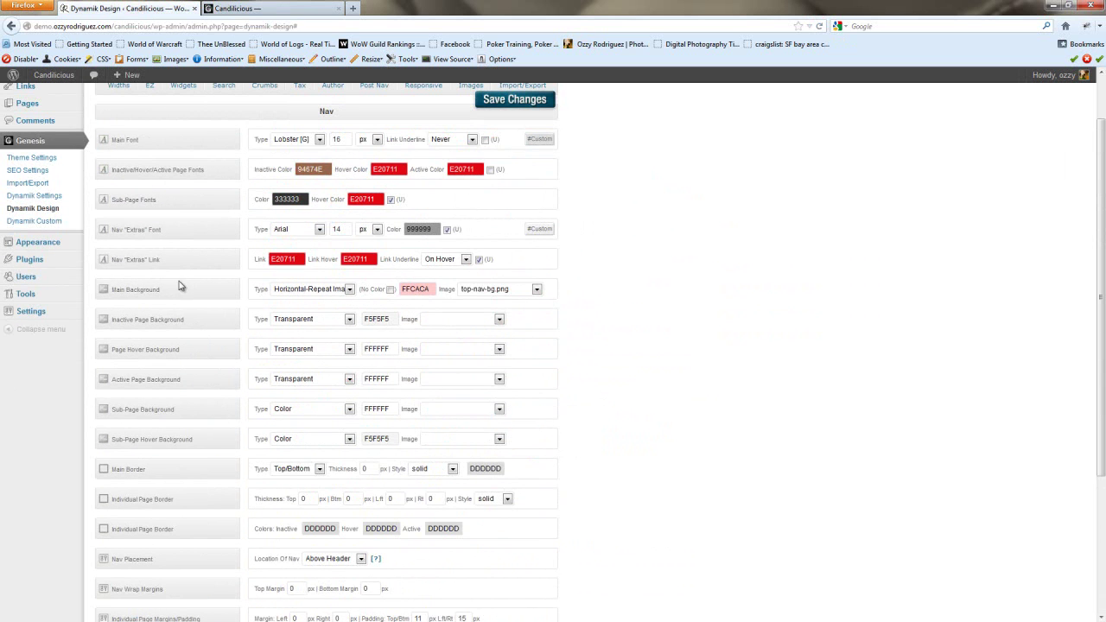
left_click(274, 9)
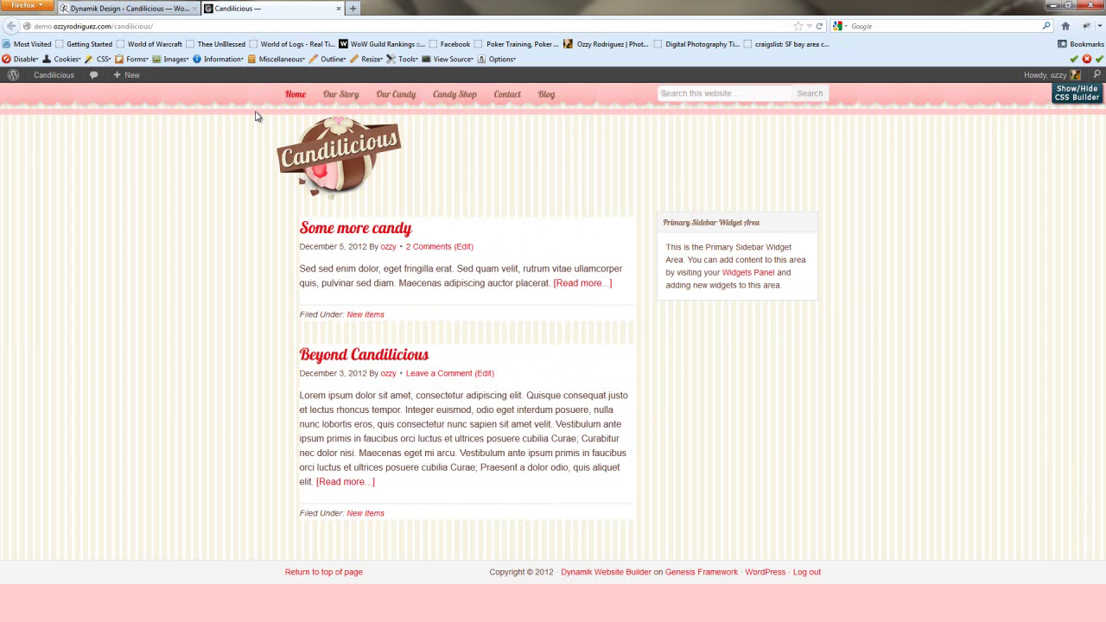
- Create a #nav rule in the front-end CSS Builder and paste in a background declaration ending in scroll center bottom #ffcaca
left_click(1076, 93)
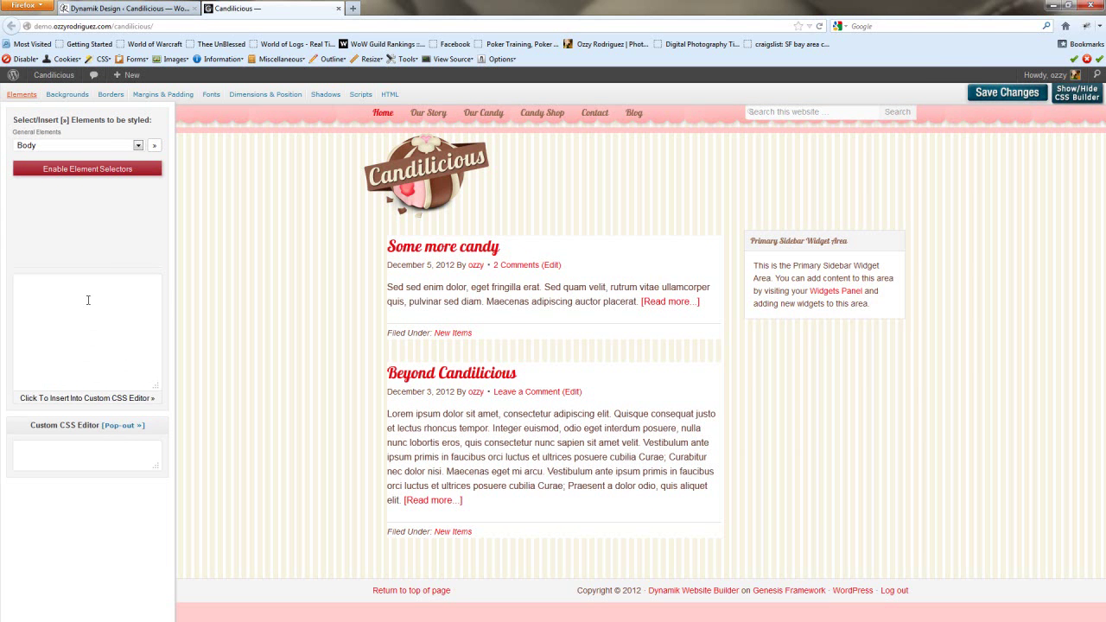
left_click(107, 169)
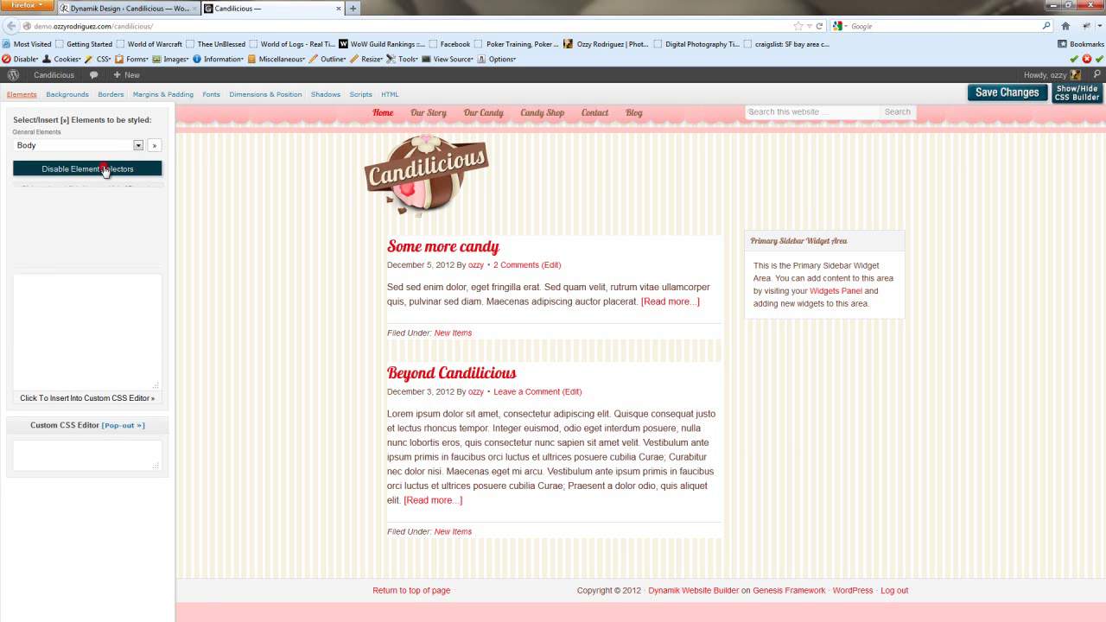
left_click(1094, 111)
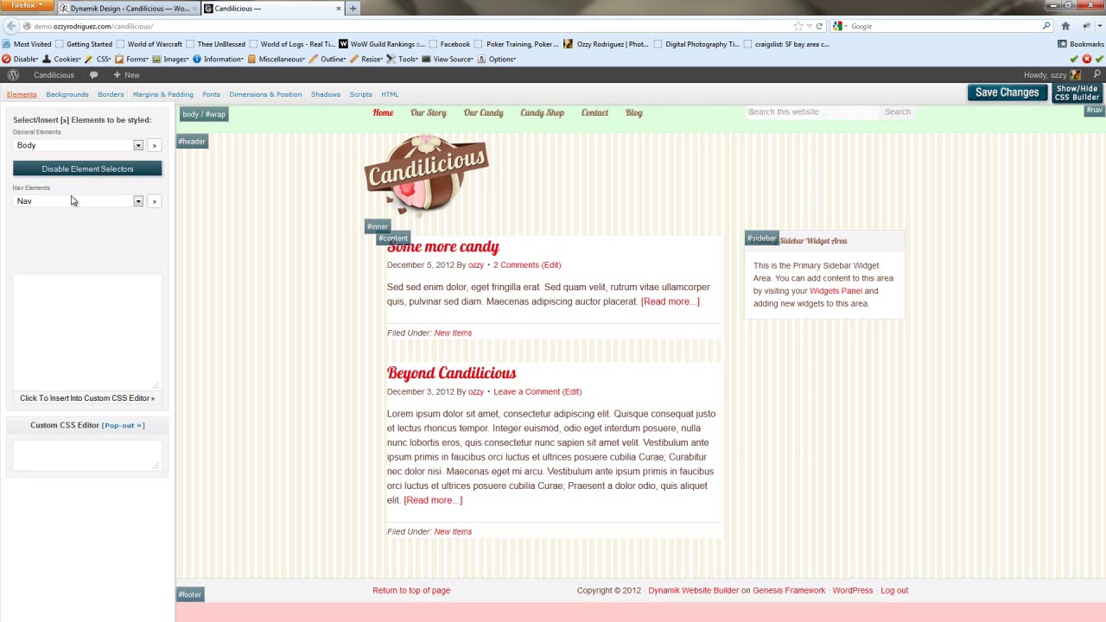
left_click(155, 201)
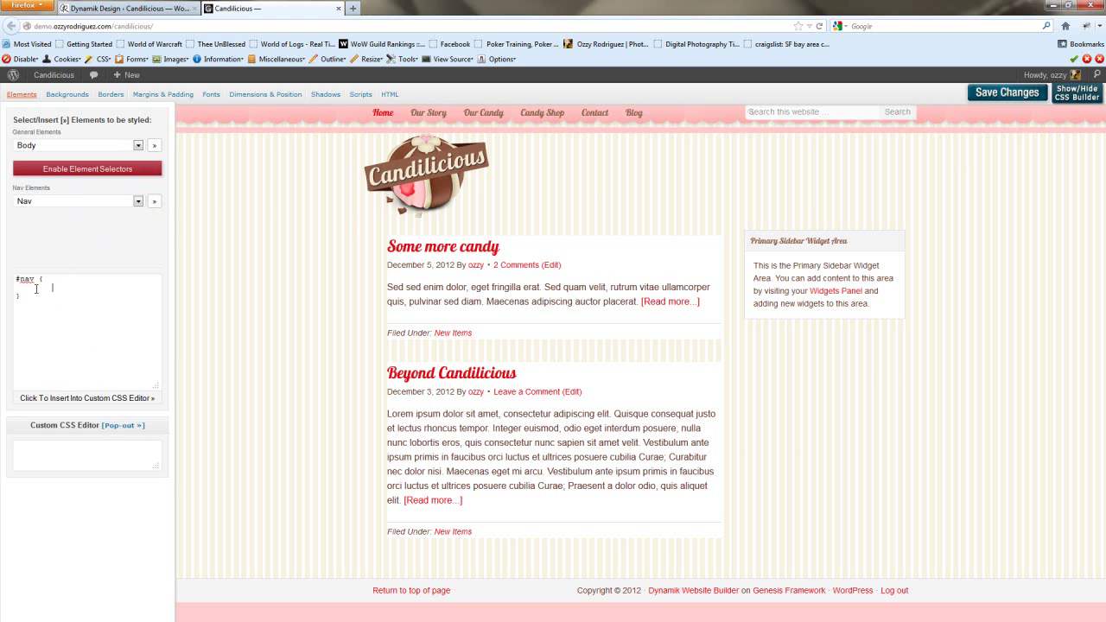
key("ctrl+v")
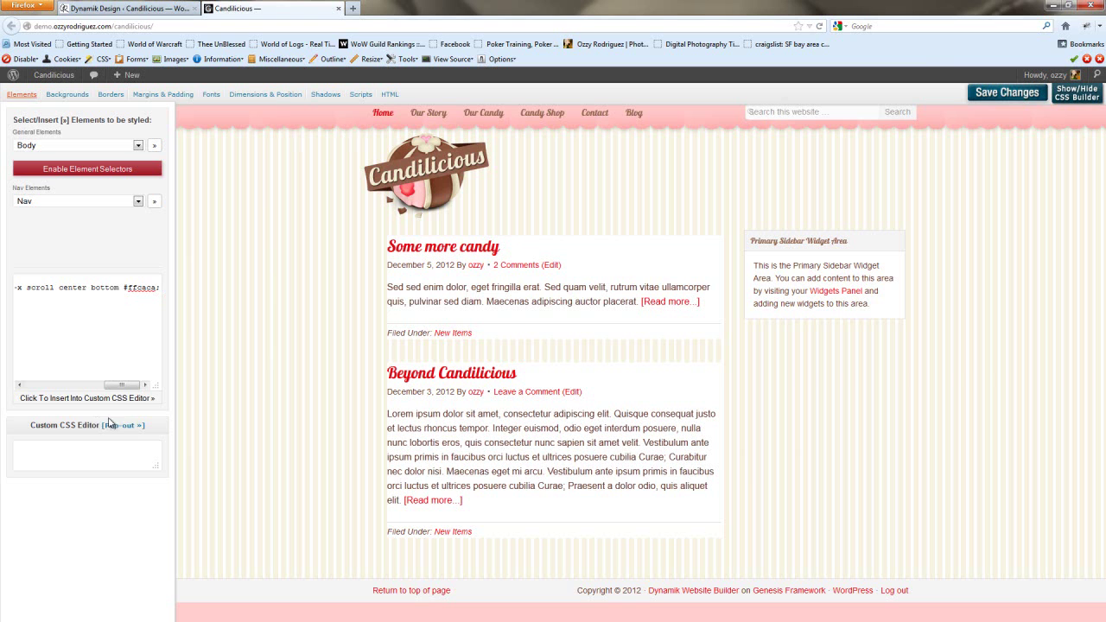
- Below the #nav rule in the CSS Builder, add a .searchsubmit rule with display: none;
left_click_drag(129, 384, 43, 384)
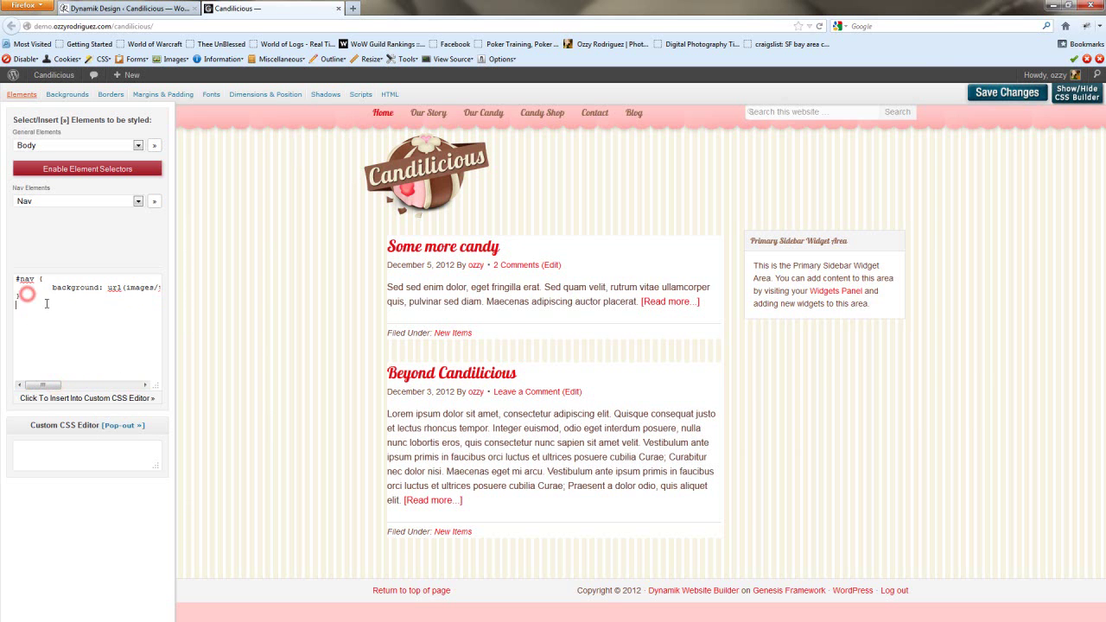
left_click(46, 303)
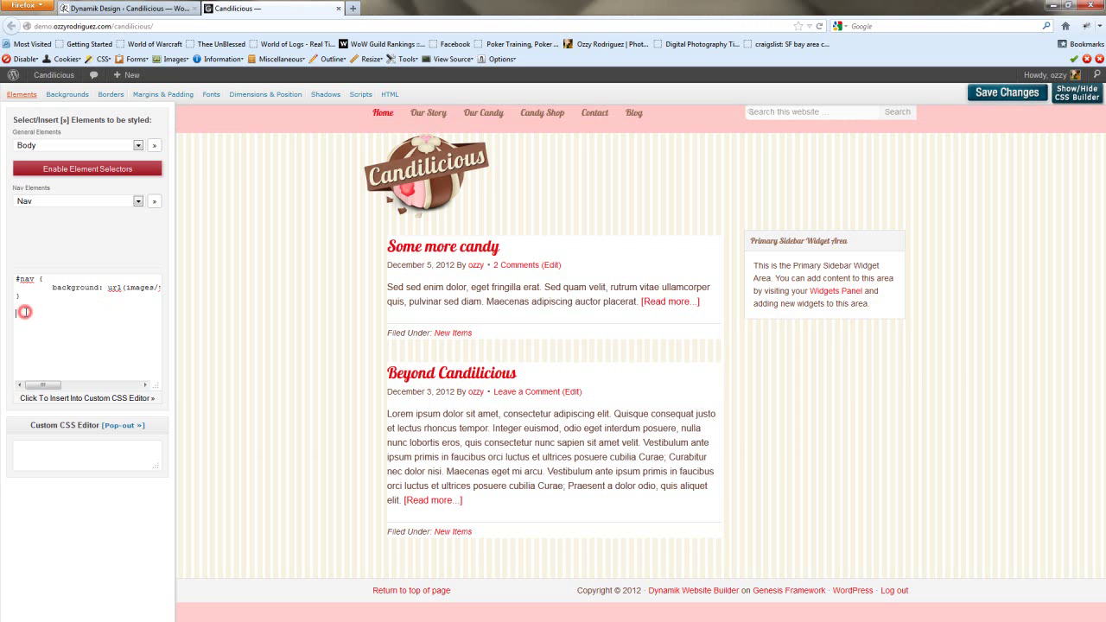
type(".searchsubmit { \tdisplay: none; }")
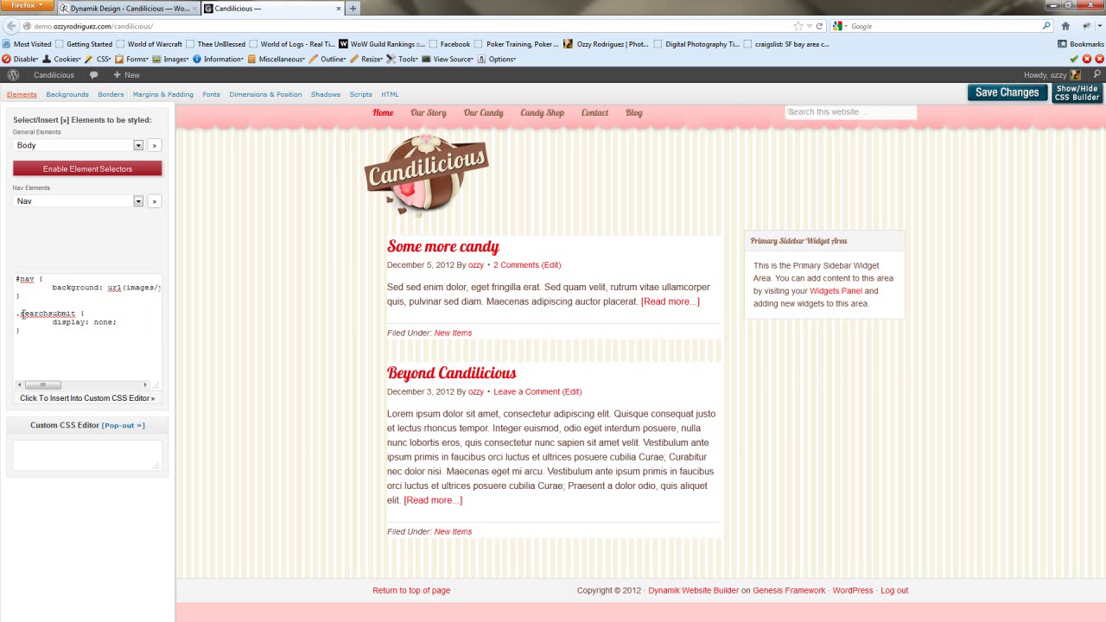
- Below the .searchsubmit rule, paste a .s, #subbox rule containing a background image declaration and height: 30px;
left_click(32, 330)
key("Return")
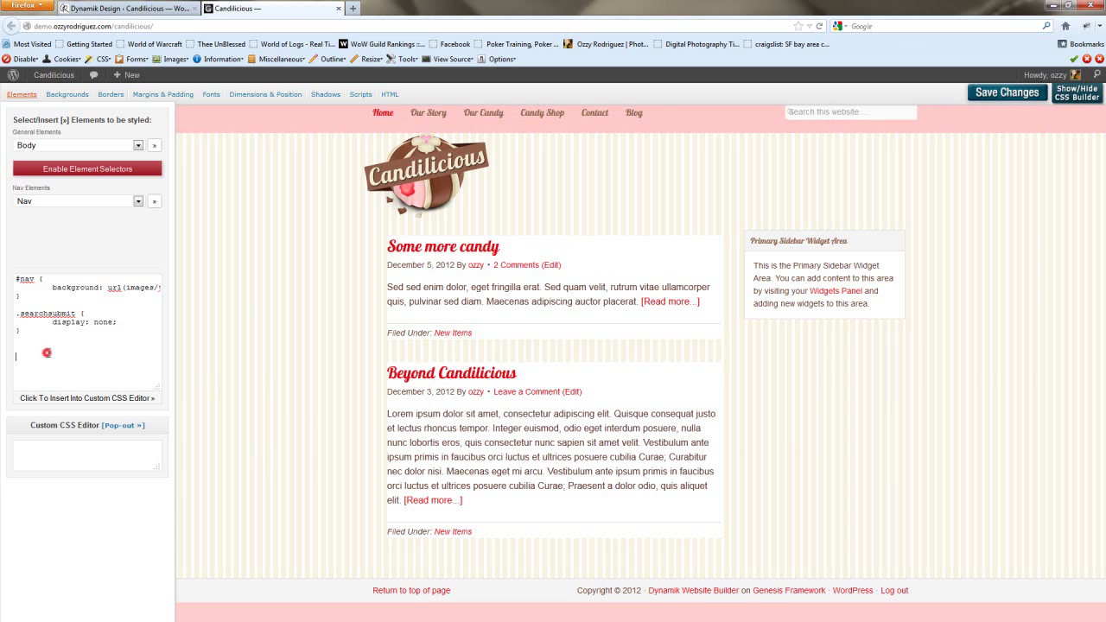
left_click(47, 352)
left_click(24, 348)
key("ctrl+v")
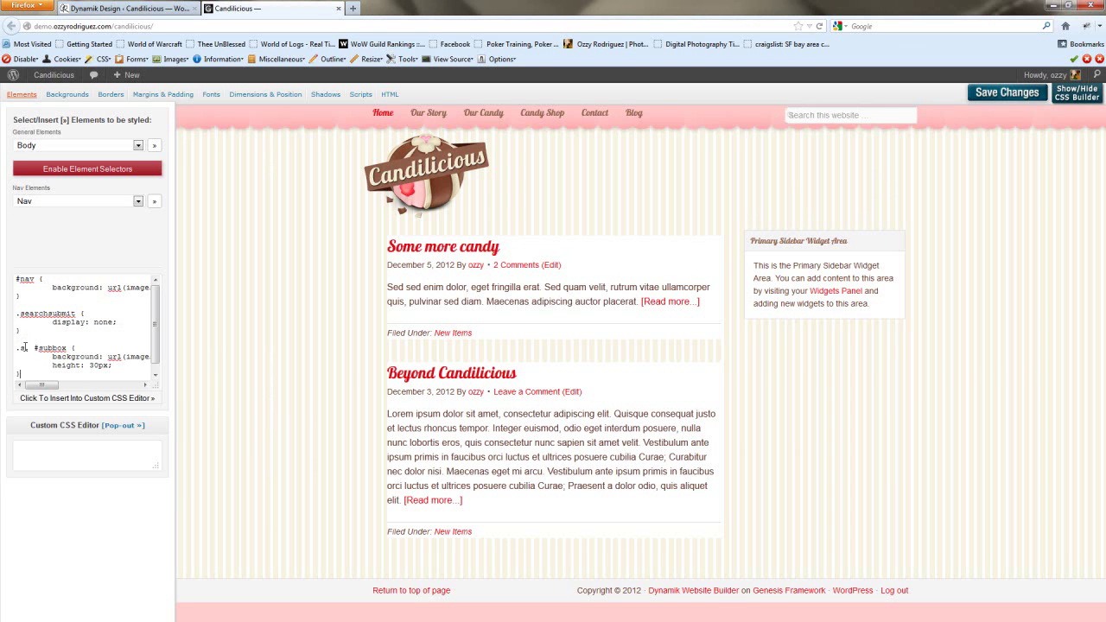
- Insert the finished #nav, .searchsubmit and .s, #subbox rules into the Custom CSS Editor and save the changes
left_click_drag(155, 316, 154, 324)
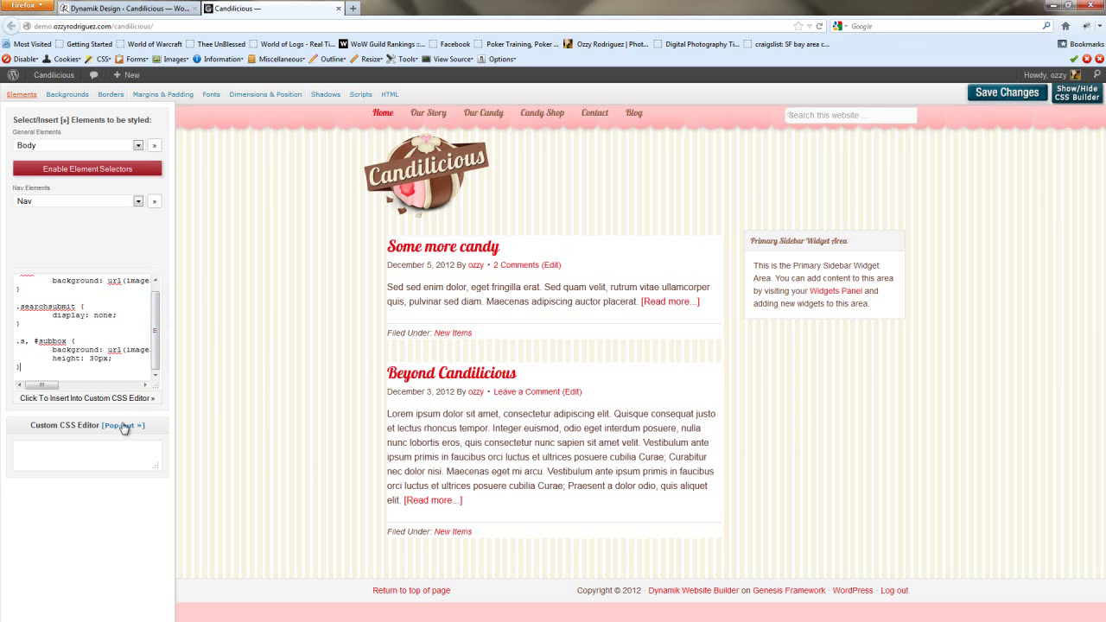
left_click(128, 398)
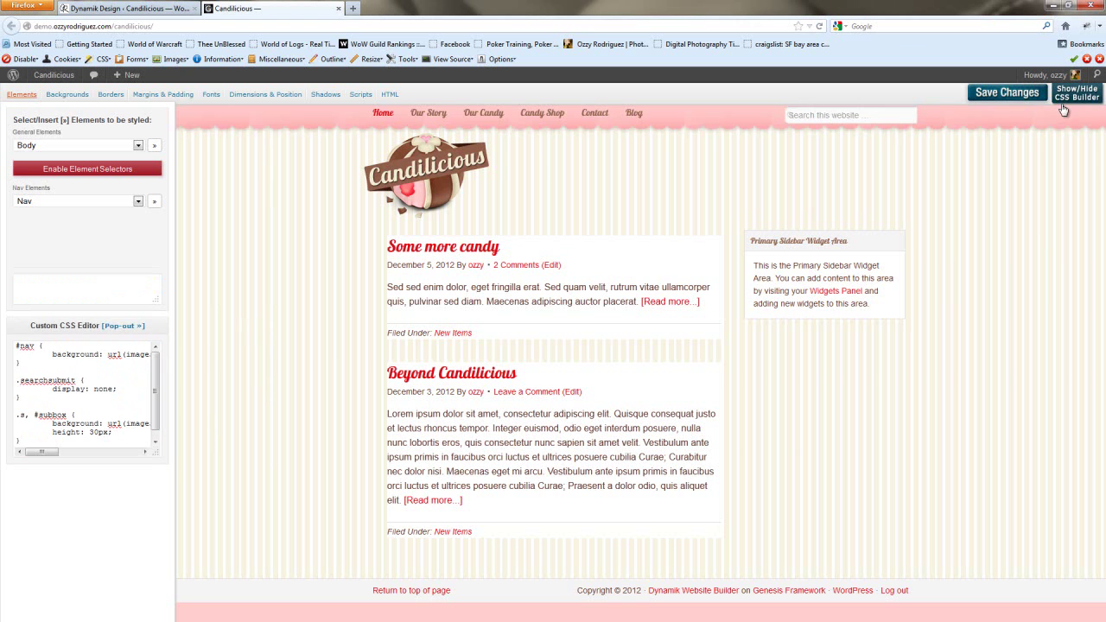
left_click(1002, 92)
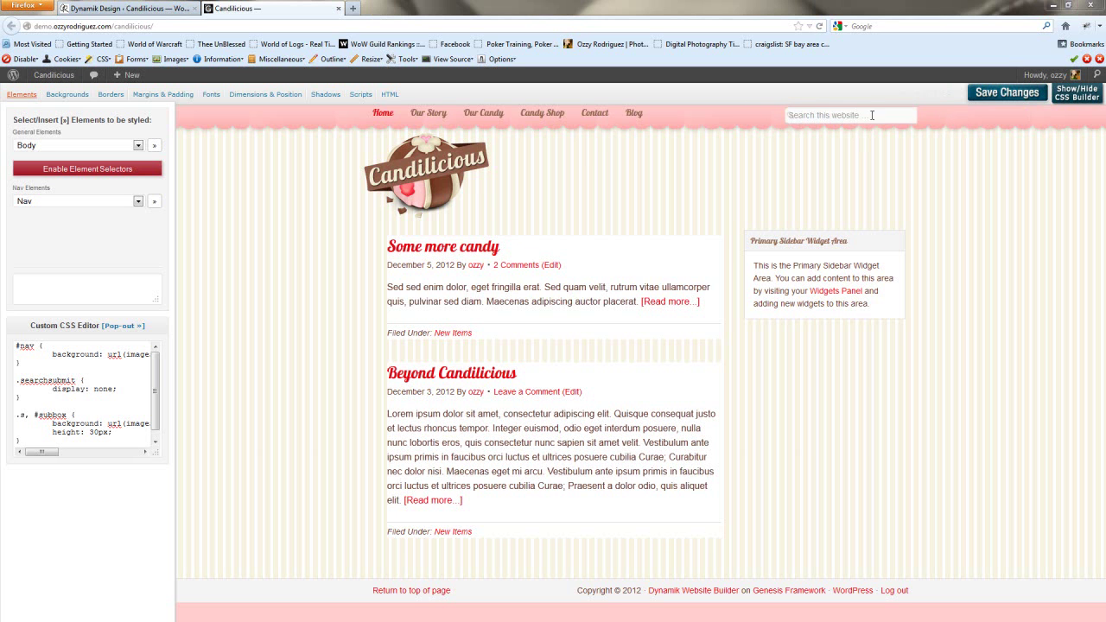
- In Dynamik's Search design options, set the Search Form Padding to top 5, right 20, bottom 3 and left 15 px
left_click(127, 8)
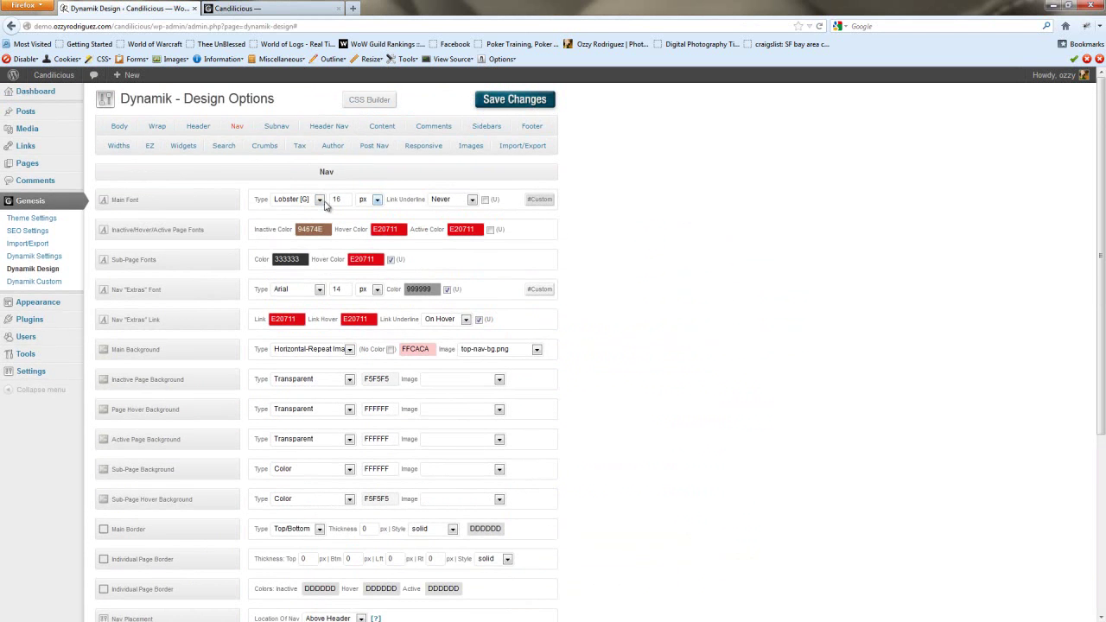
left_click(226, 145)
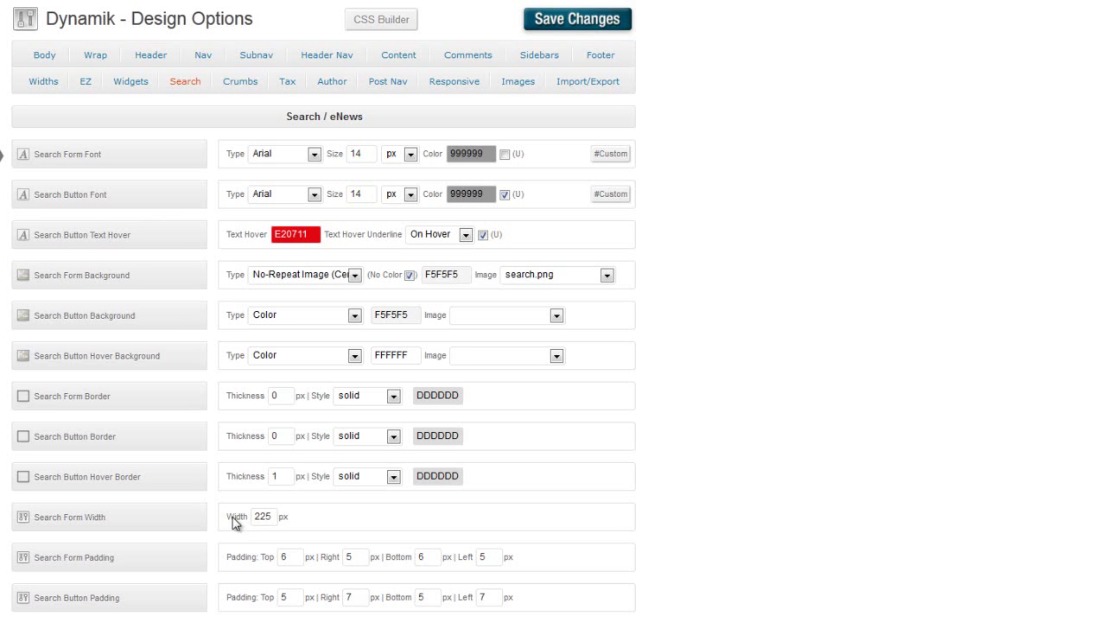
double_click(290, 557)
type("5")
left_click(355, 558)
type("20")
left_click(424, 557)
type("3")
left_click(492, 556)
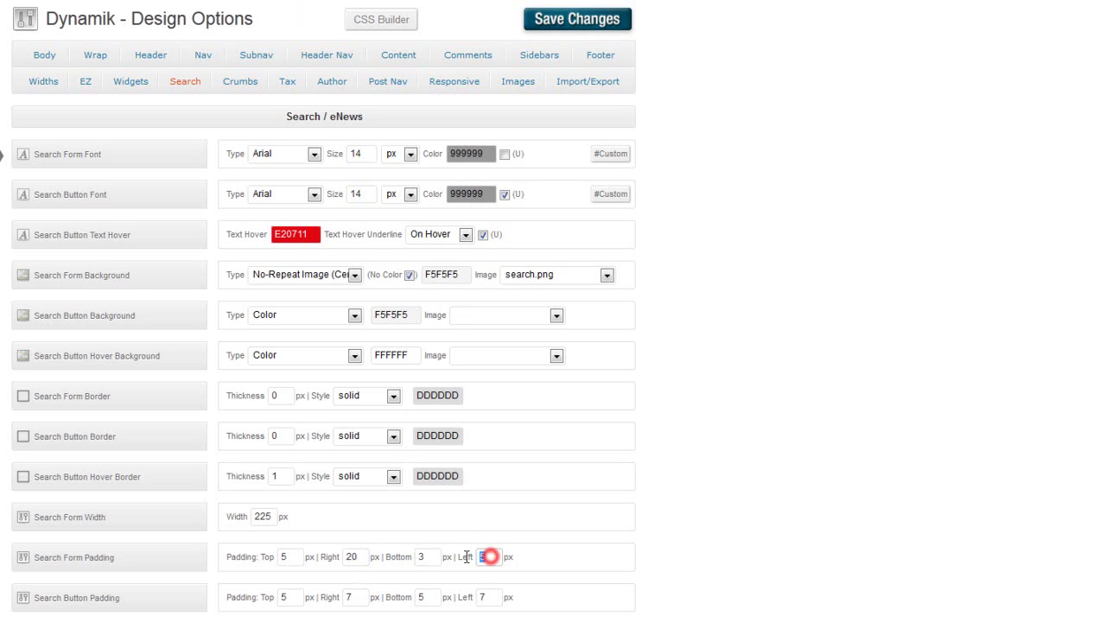
type("15")
left_click(797, 173)
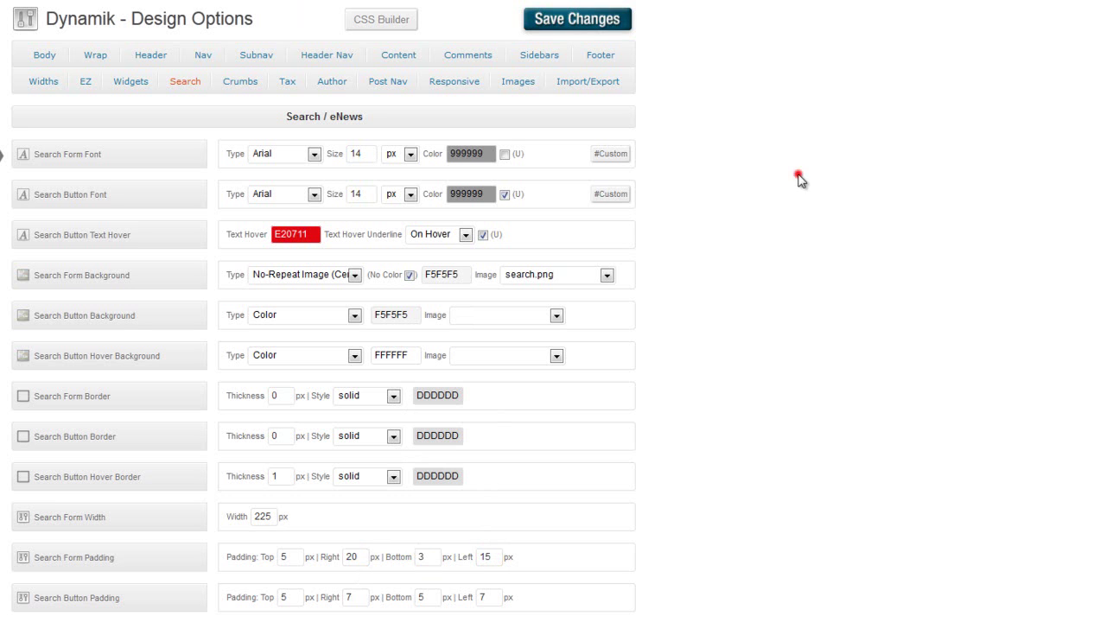
- Save the Search design options and reload the front page to check the search form
left_click(577, 22)
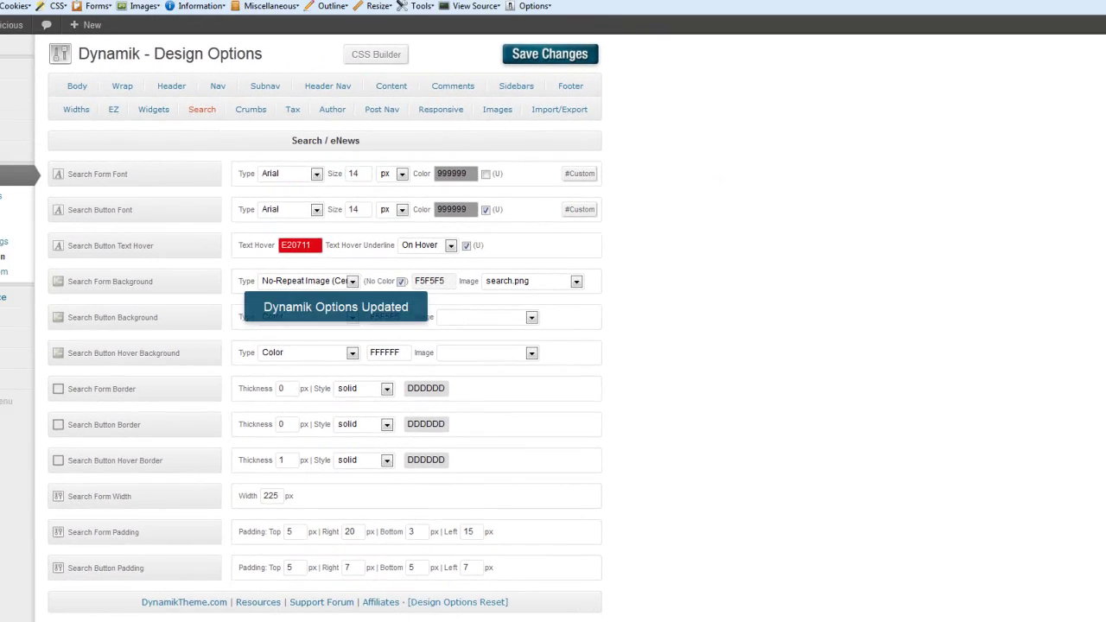
left_click(250, 0)
left_click(820, 27)
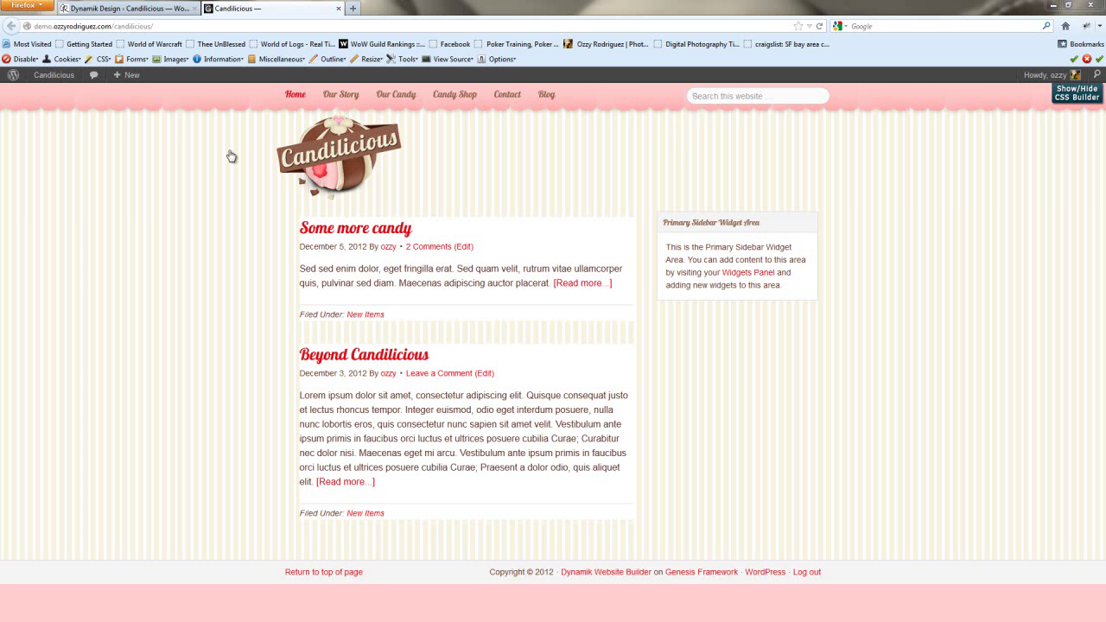
- Add text-align: right; to the Search Form Font custom CSS, save, and check the search form on the front page
left_click(144, 8)
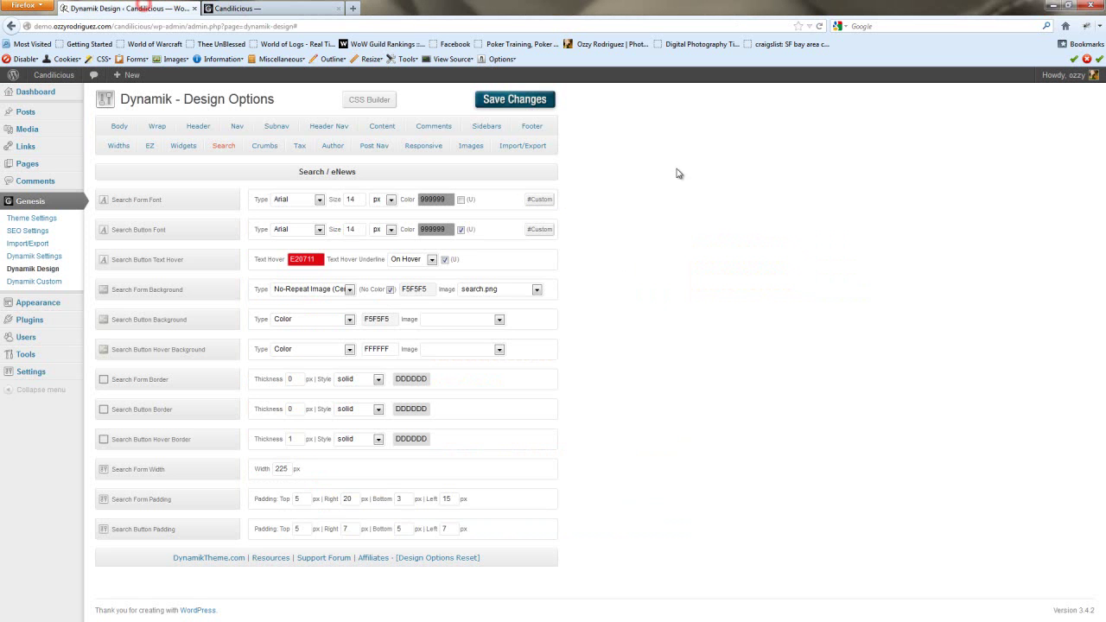
left_click(539, 199)
left_click(287, 258)
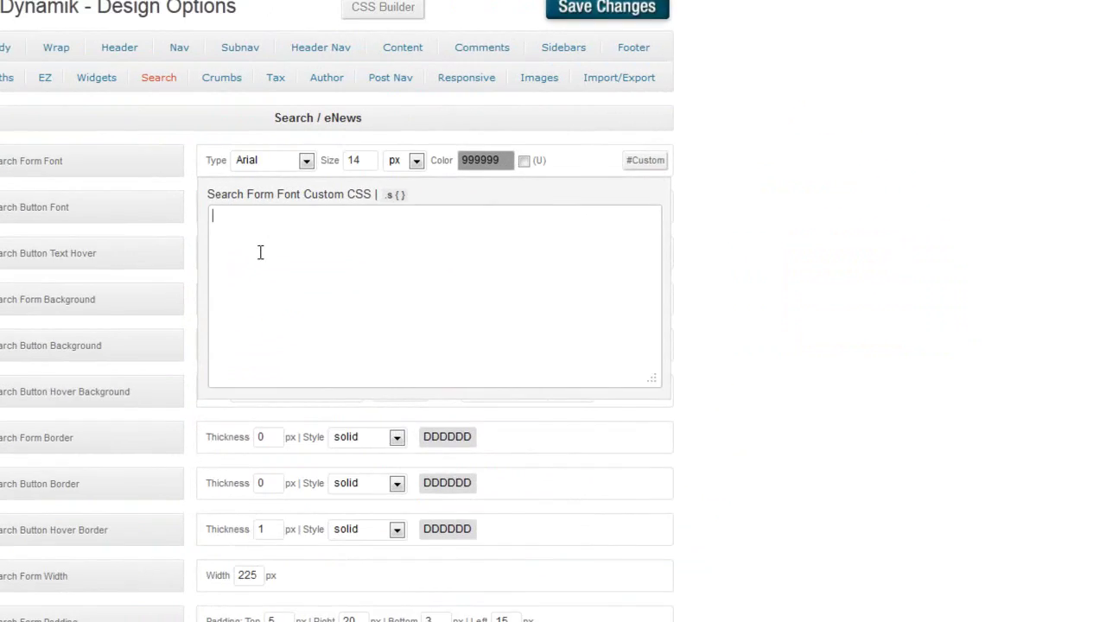
type("text-align: r")
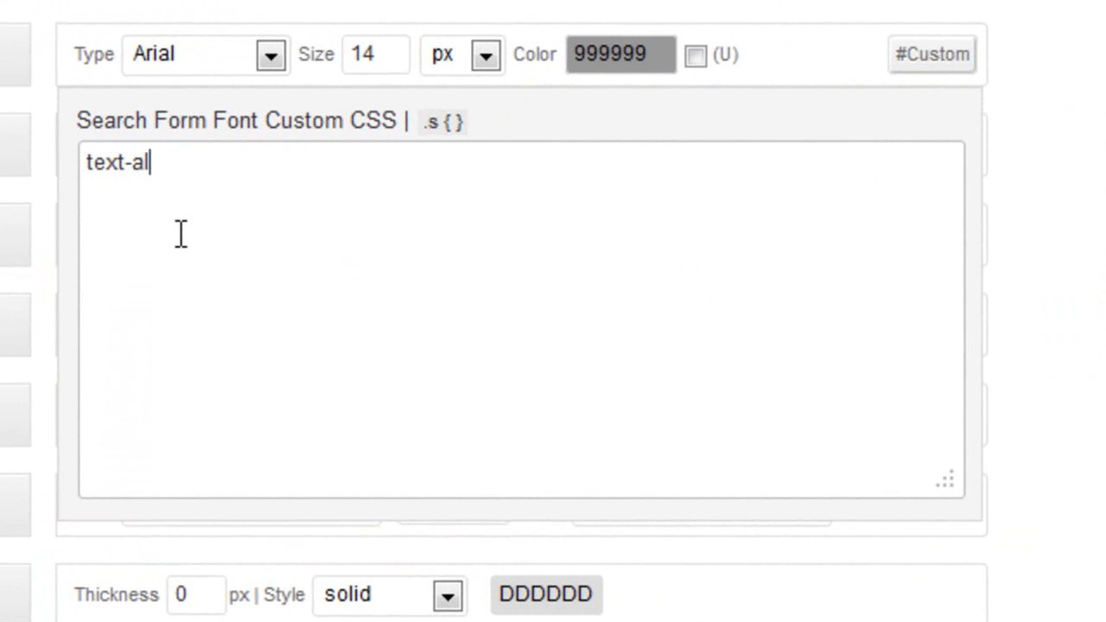
type("ight;")
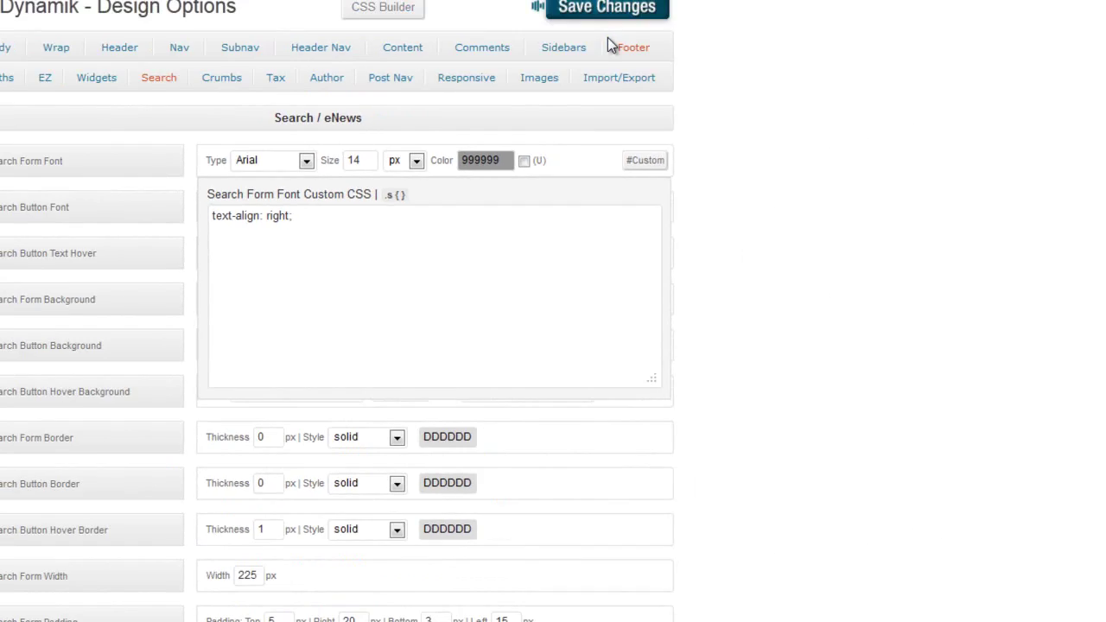
left_click(605, 9)
key("ctrl+Tab")
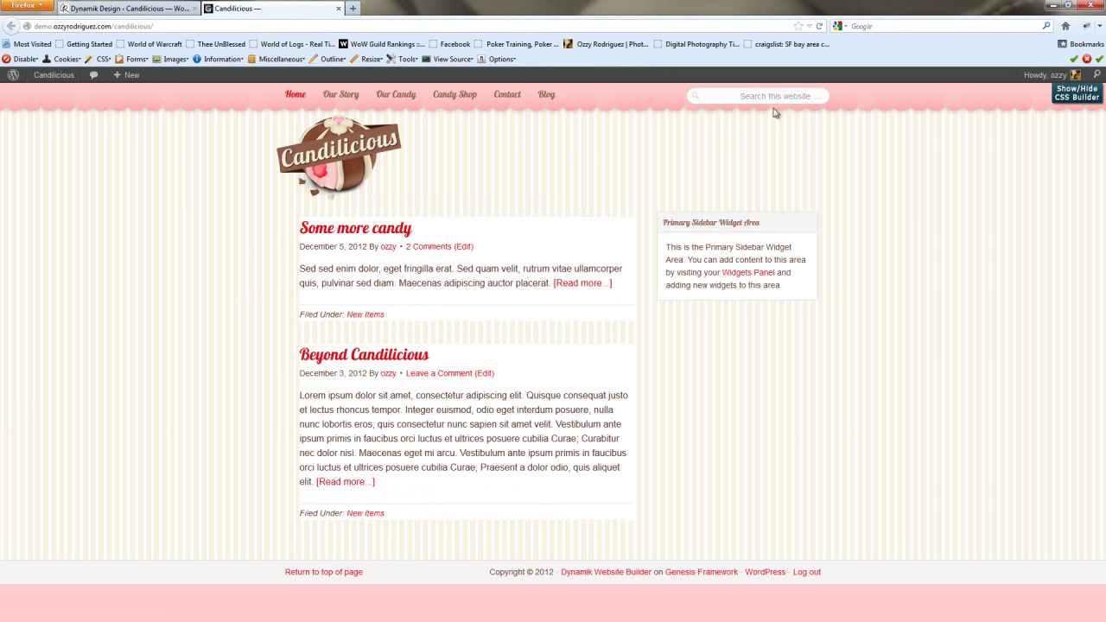
- In Dynamik's Header Nav design options, set the Main Font type to Lobster [G]
left_click(140, 8)
left_click(539, 199)
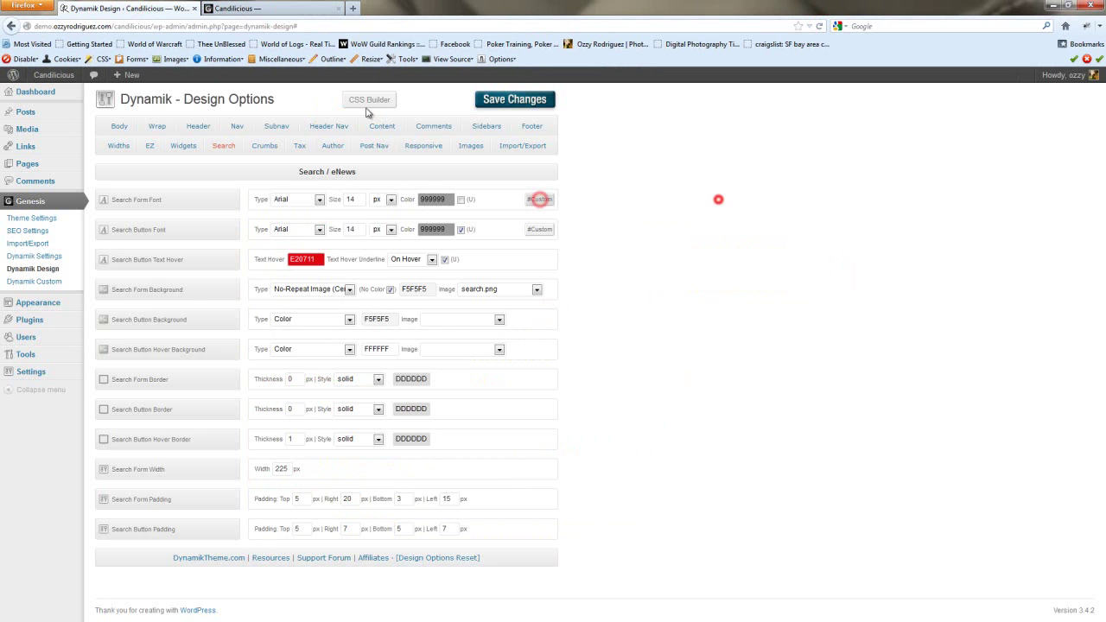
left_click(326, 126)
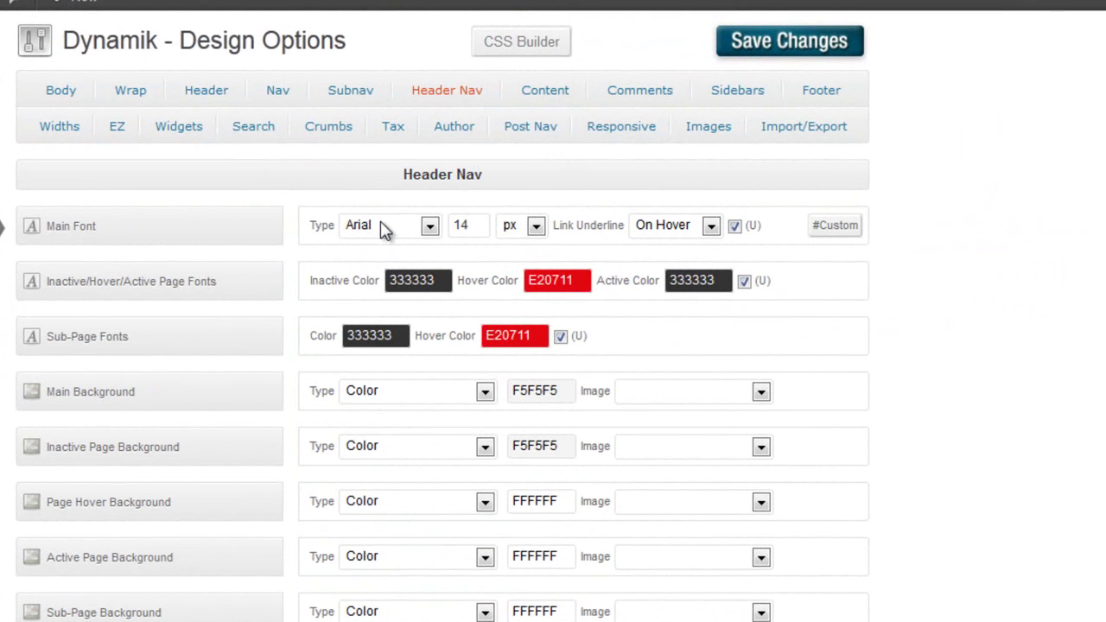
left_click(387, 226)
left_click_drag(523, 274, 528, 473)
left_click(400, 363)
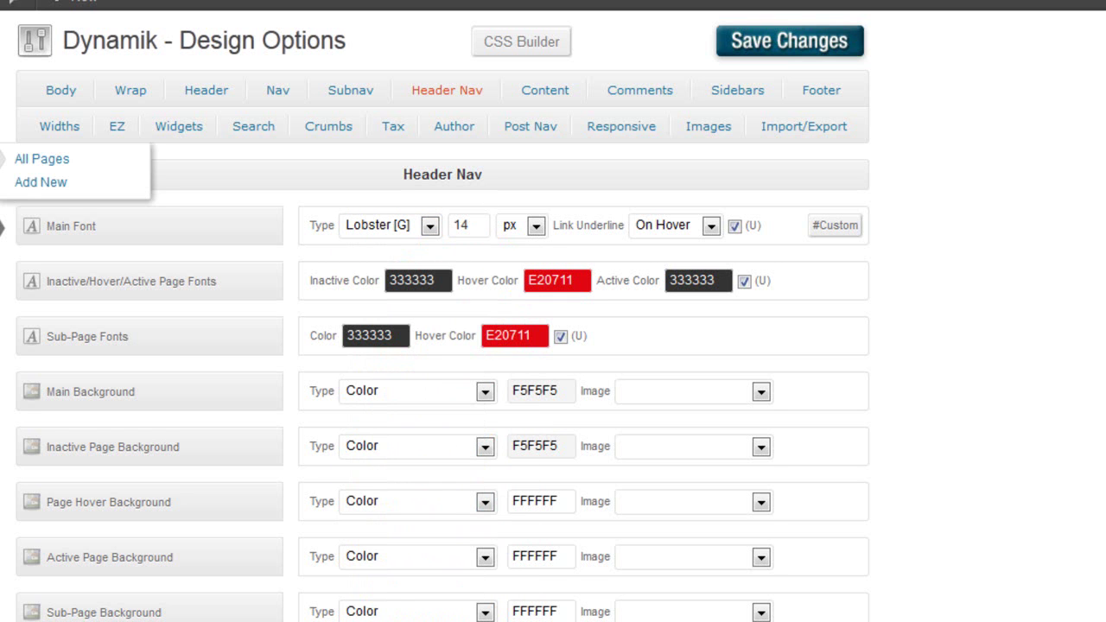
- Set the Header Nav Main Font to 18 px with Link Underline Never, turn off its (U) option, and save
double_click(471, 224)
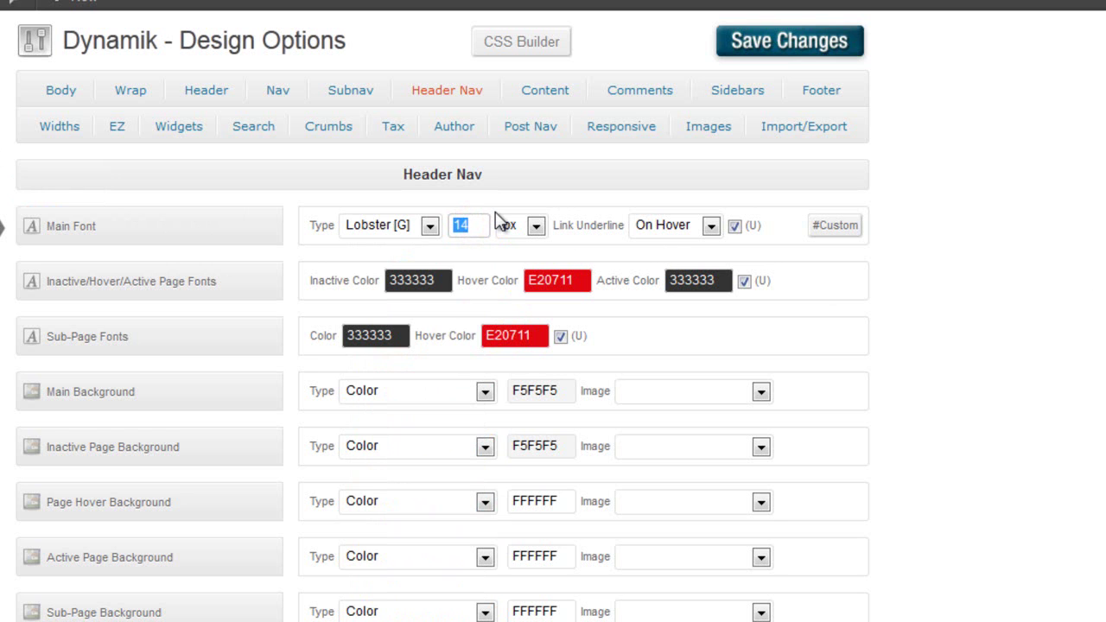
type("18")
key("Tab")
left_click(680, 226)
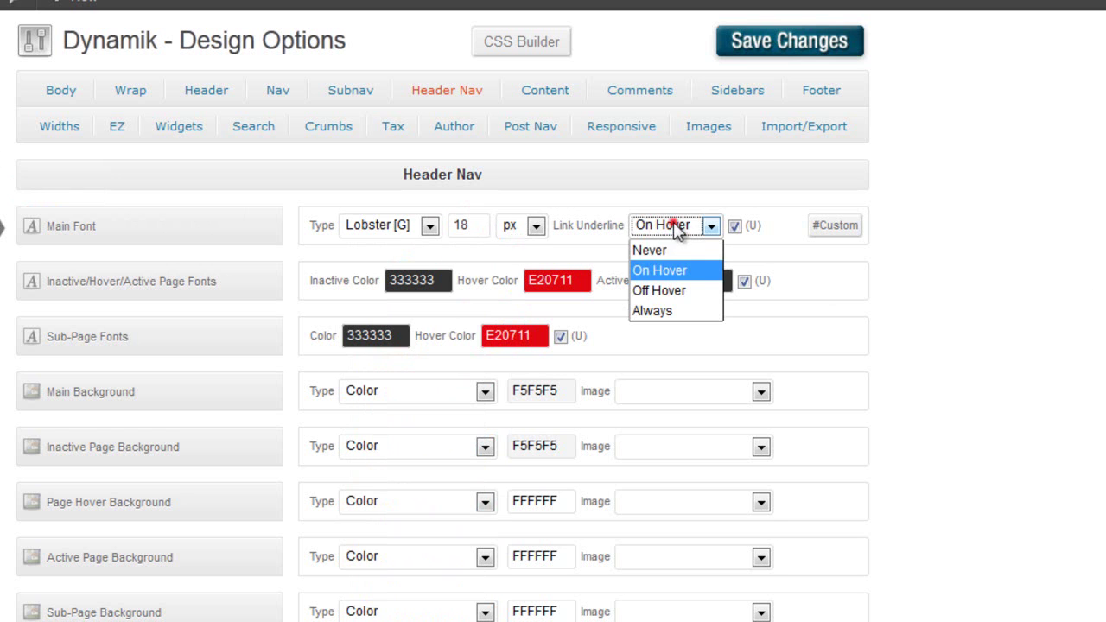
left_click(662, 249)
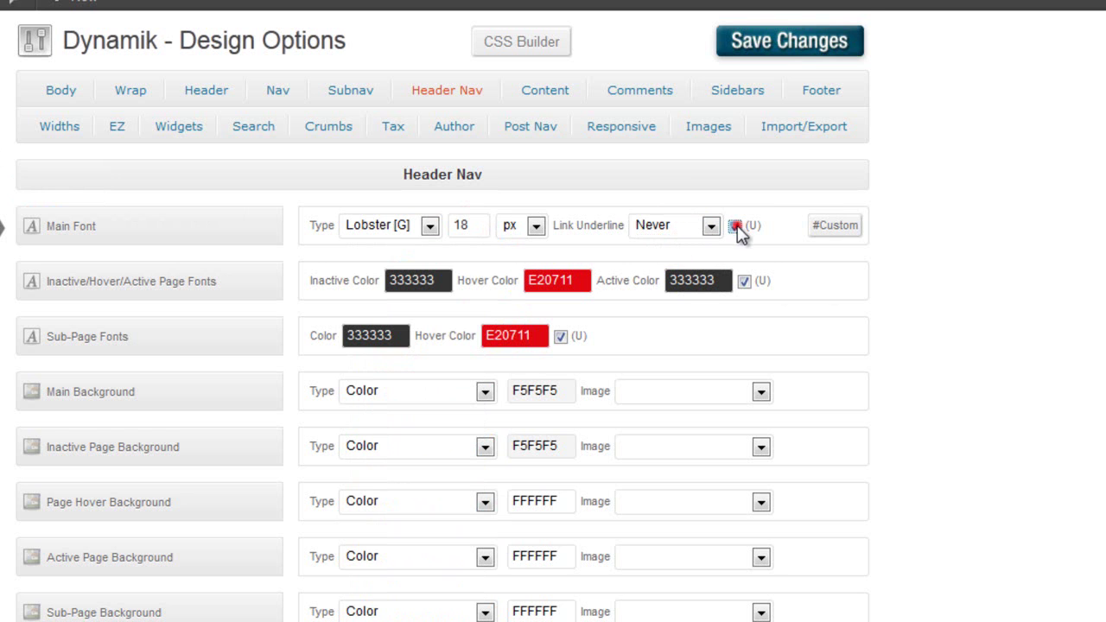
left_click(734, 225)
left_click(815, 45)
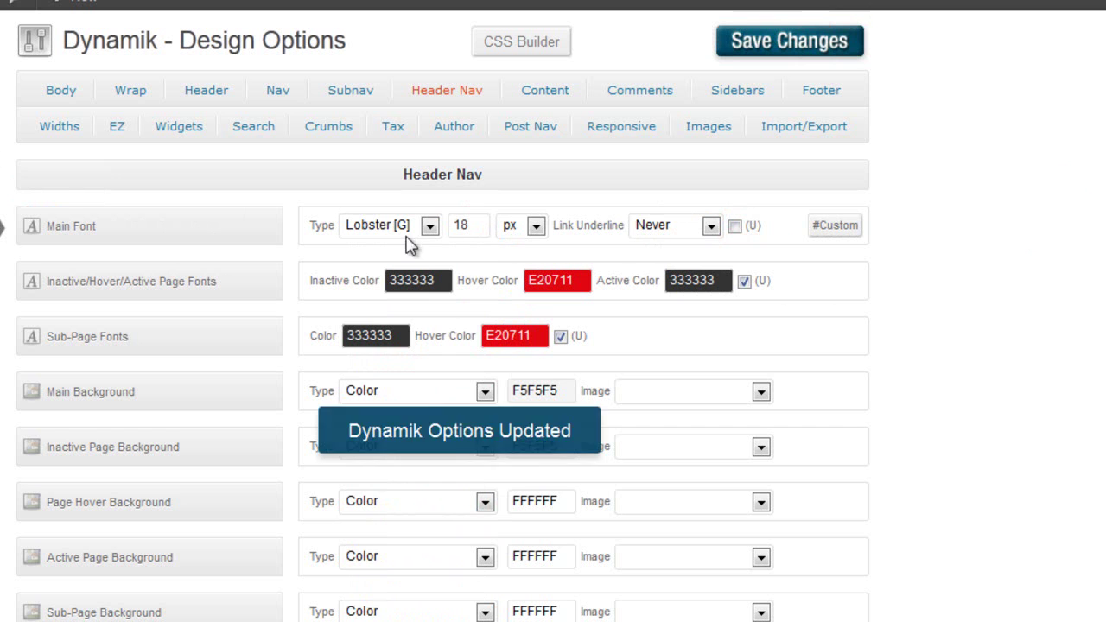
- Copy the inactive page font color 94674E from the Nav options into the Header Nav Inactive Color
left_click(276, 95)
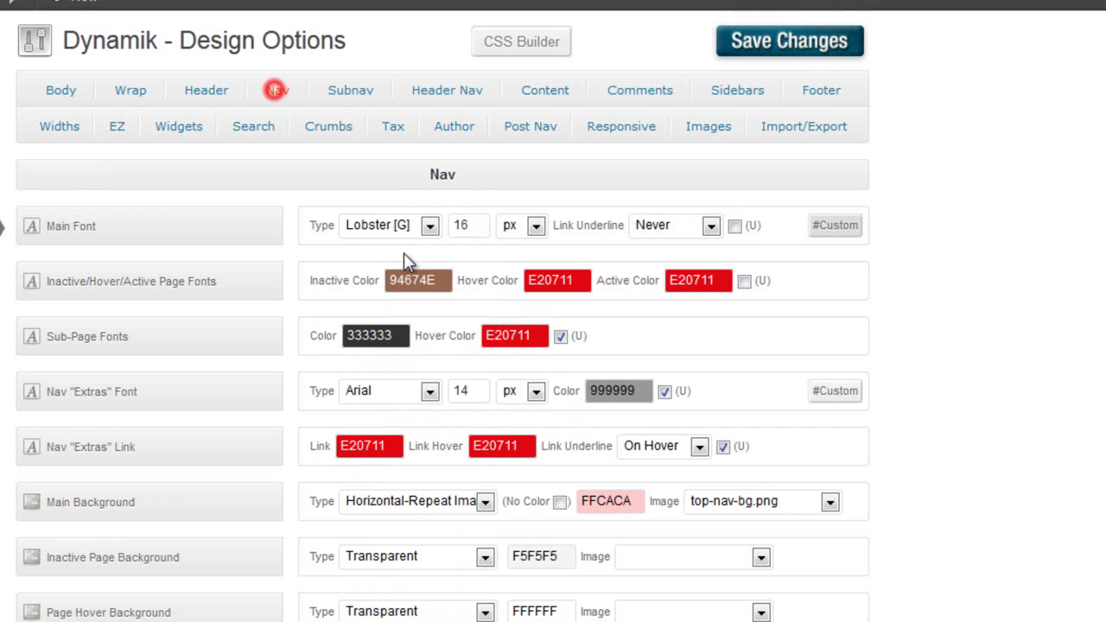
left_click(439, 282)
key("ctrl+c")
left_click(479, 94)
left_click(448, 280)
left_click_drag(448, 281, 362, 280)
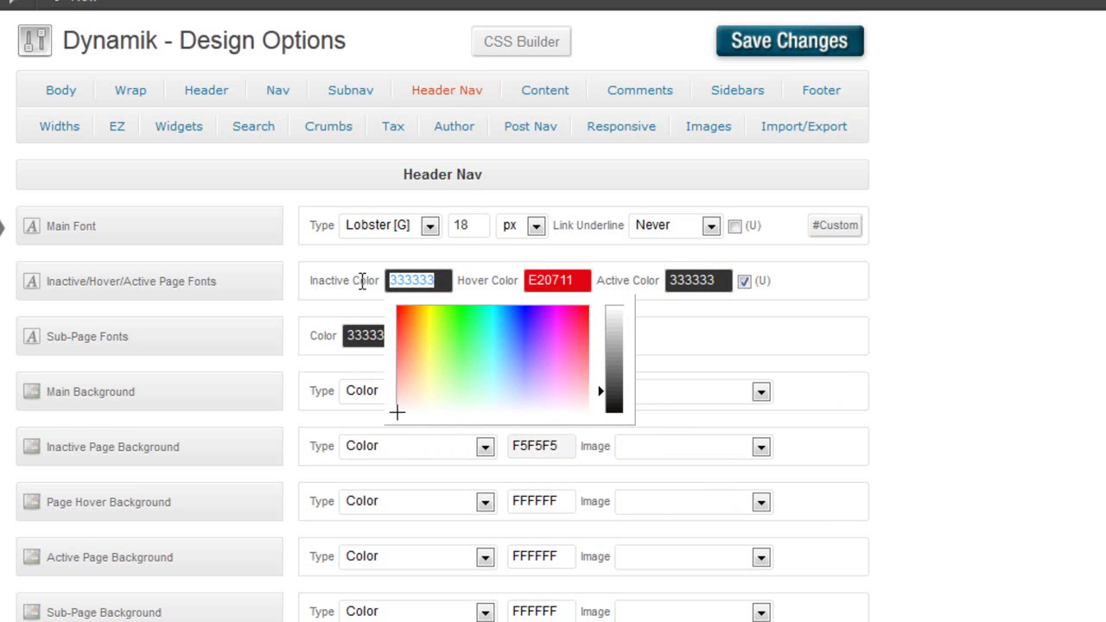
key("ctrl+v")
- Set the Header Nav Active Color to E20711, turn off the page fonts' (U) option, and save
left_click(720, 279)
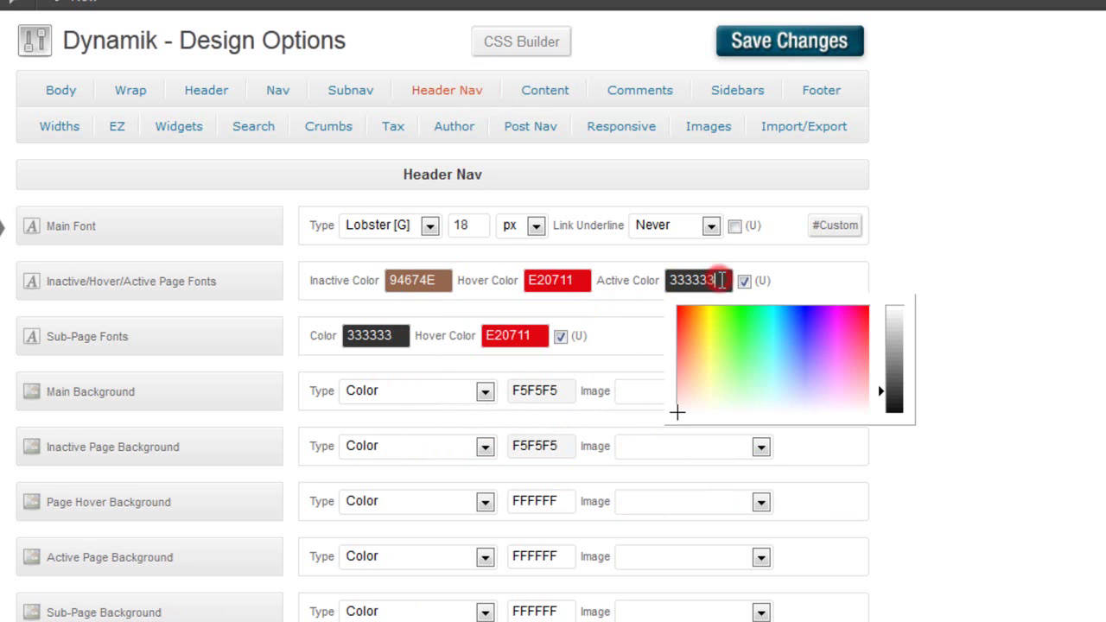
left_click_drag(721, 280, 666, 280)
type("e20711")
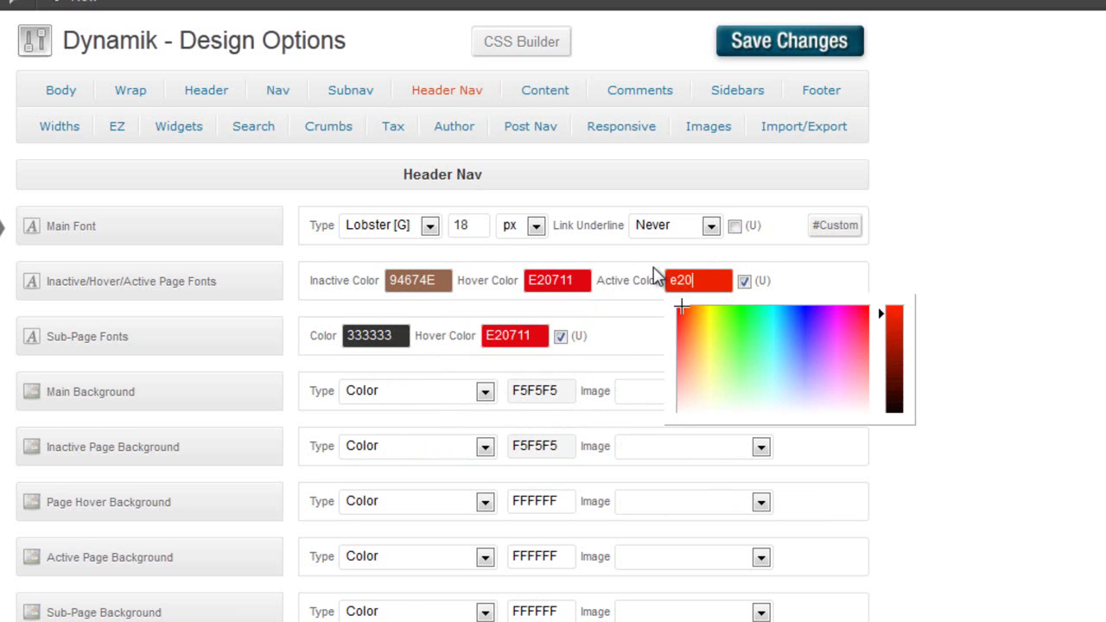
left_click(654, 276)
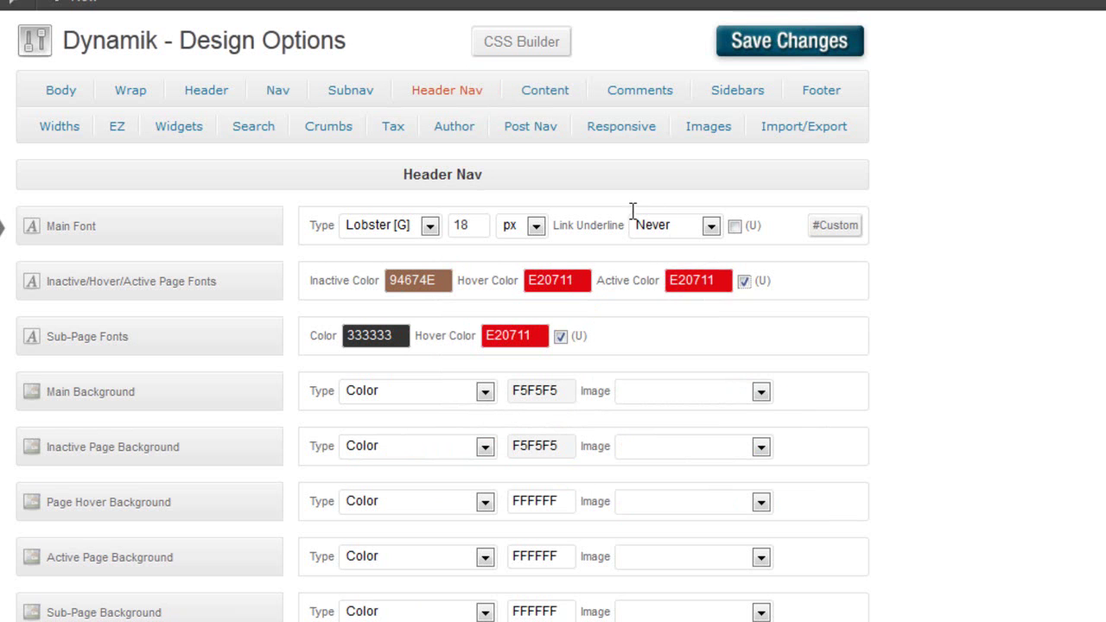
left_click(744, 281)
left_click(790, 42)
- Set the Header Nav Main Background and Inactive Page Background types to Transparent
left_click(424, 388)
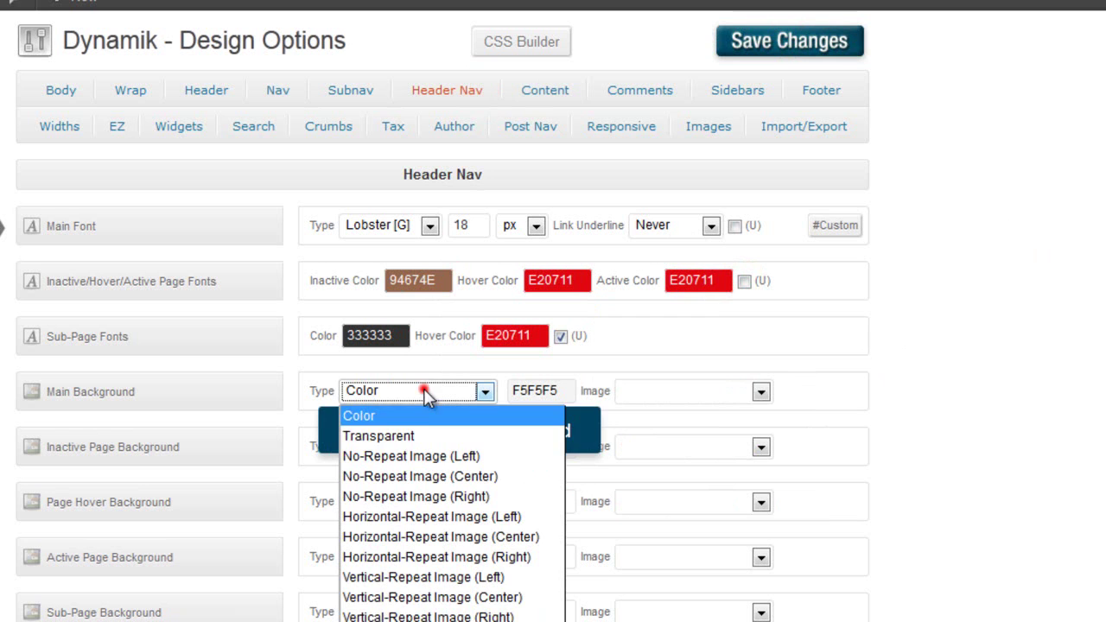
left_click(404, 436)
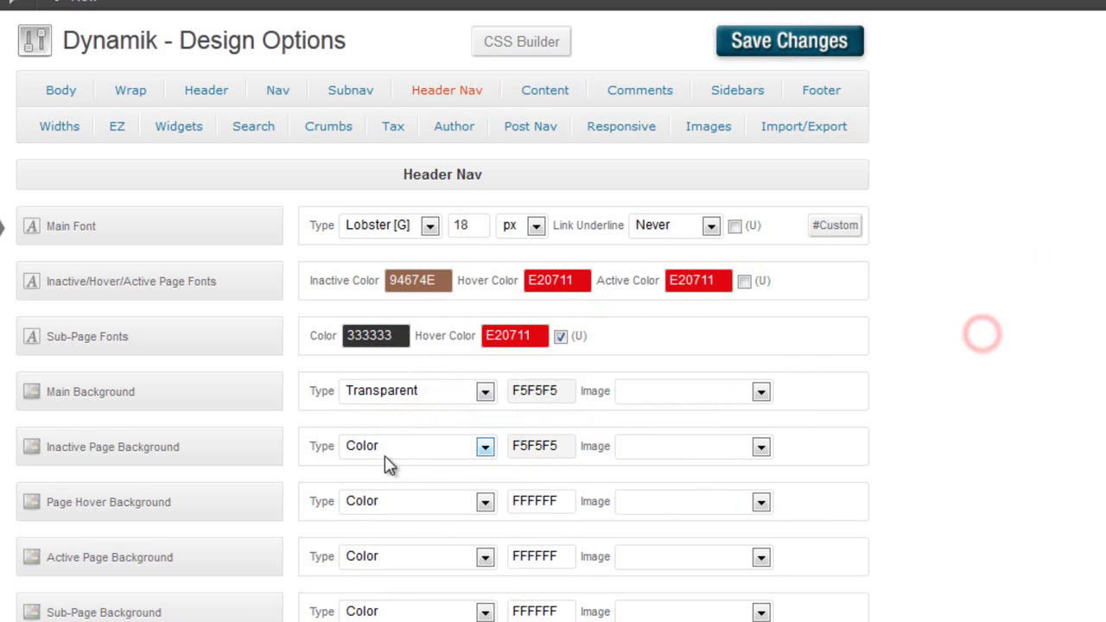
left_click(389, 444)
left_click(380, 490)
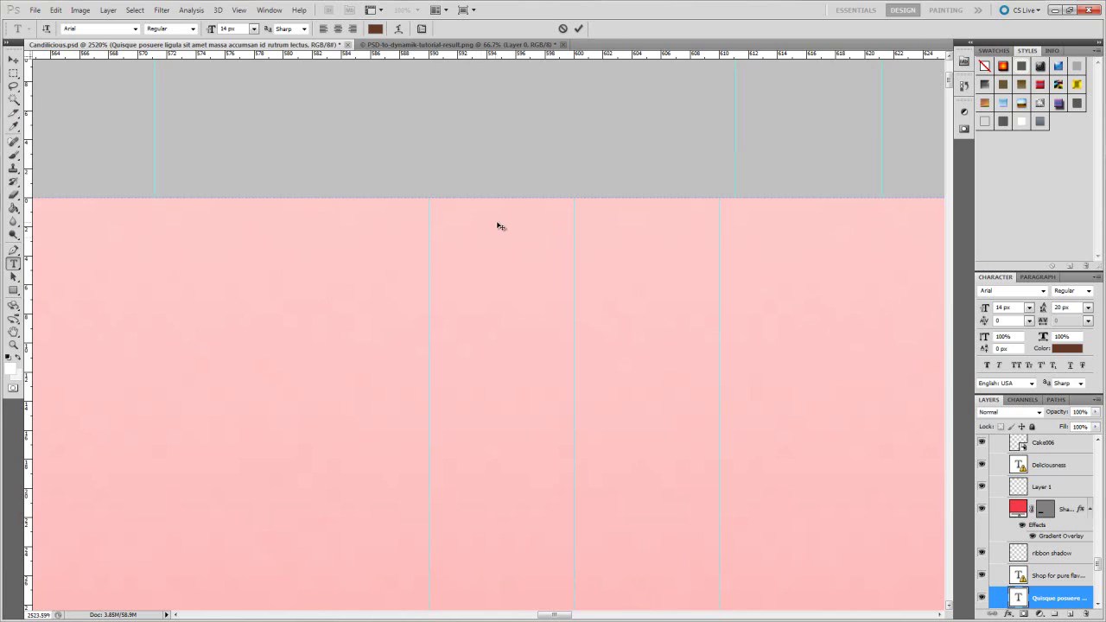
- Sample the pink background behind the mockup's Home nav item and copy its hex color ffcccc, leaving the foreground color as is
scroll(499, 226, "down", 5)
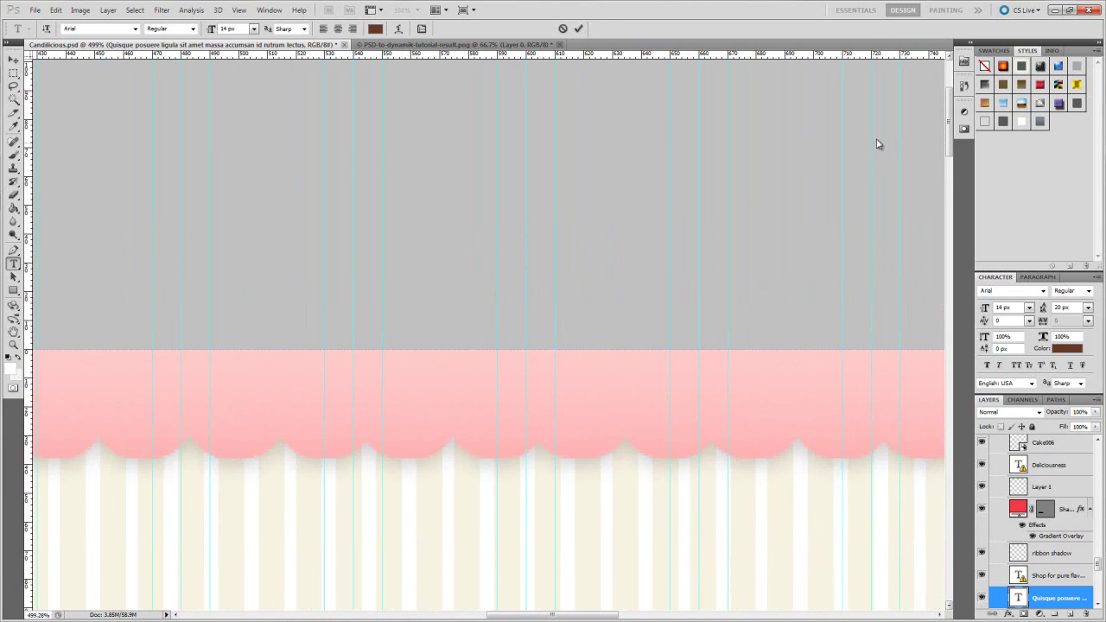
left_click_drag(948, 129, 940, 188)
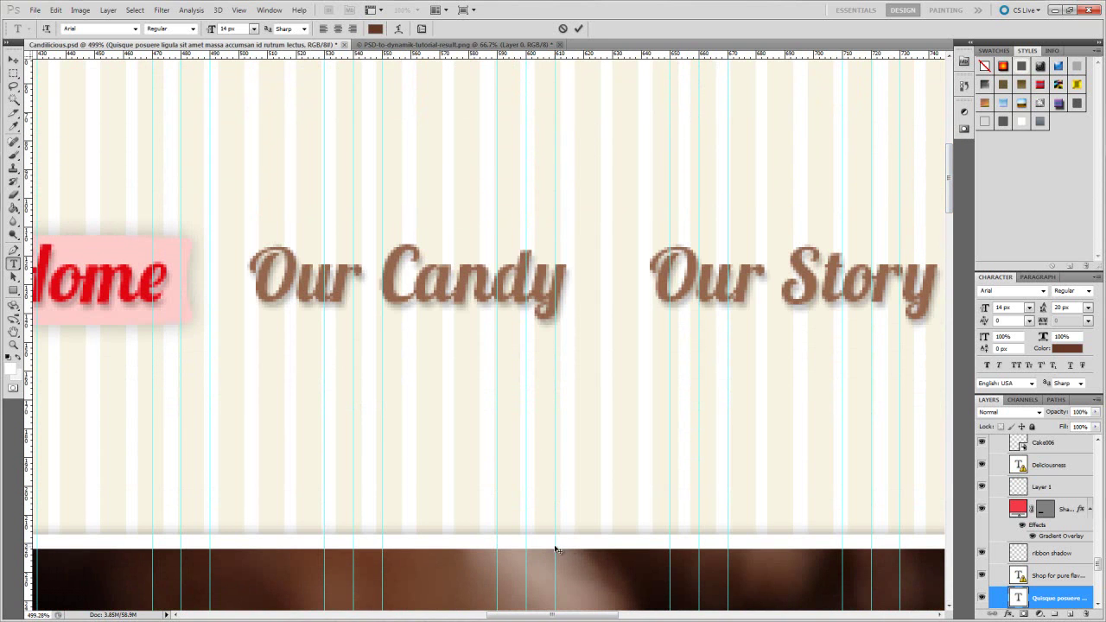
left_click_drag(521, 619, 484, 618)
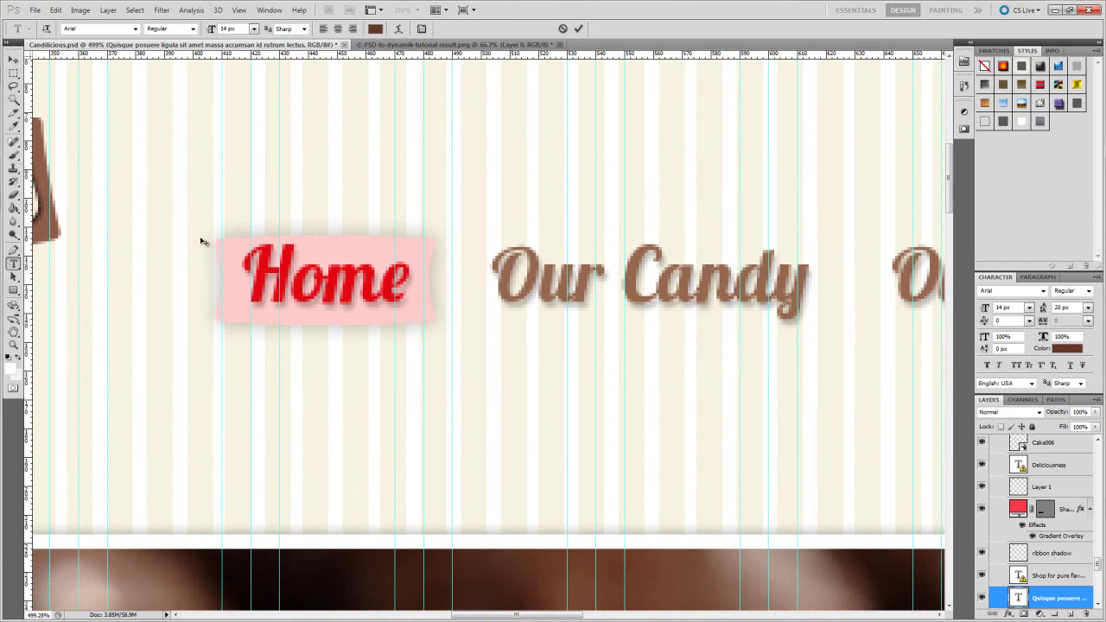
left_click(11, 369)
left_click(368, 251)
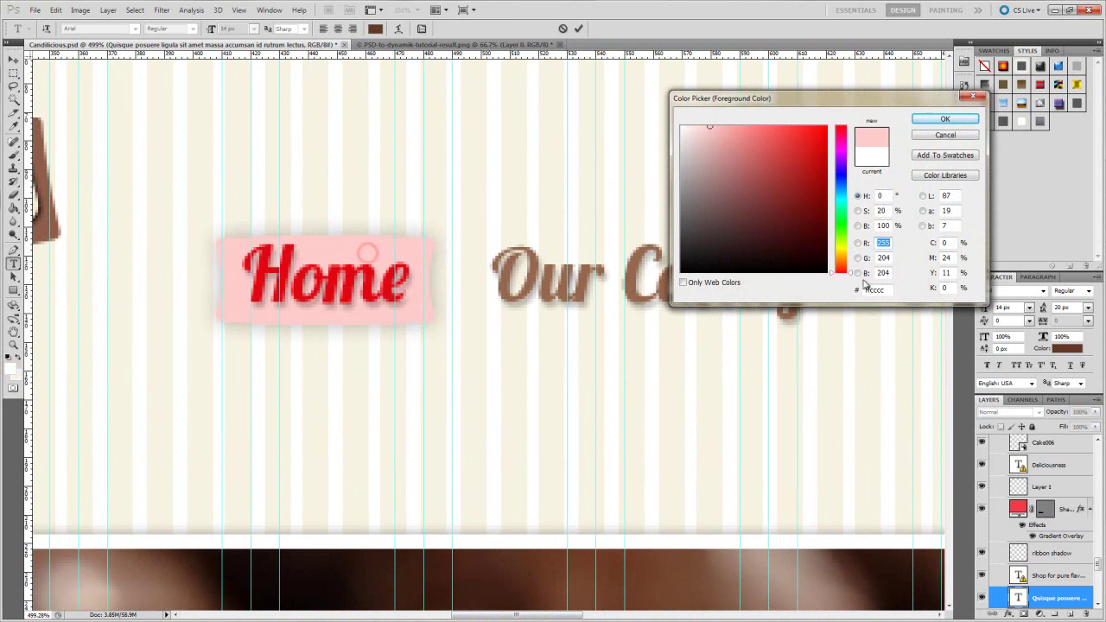
double_click(867, 289)
key("ctrl+c")
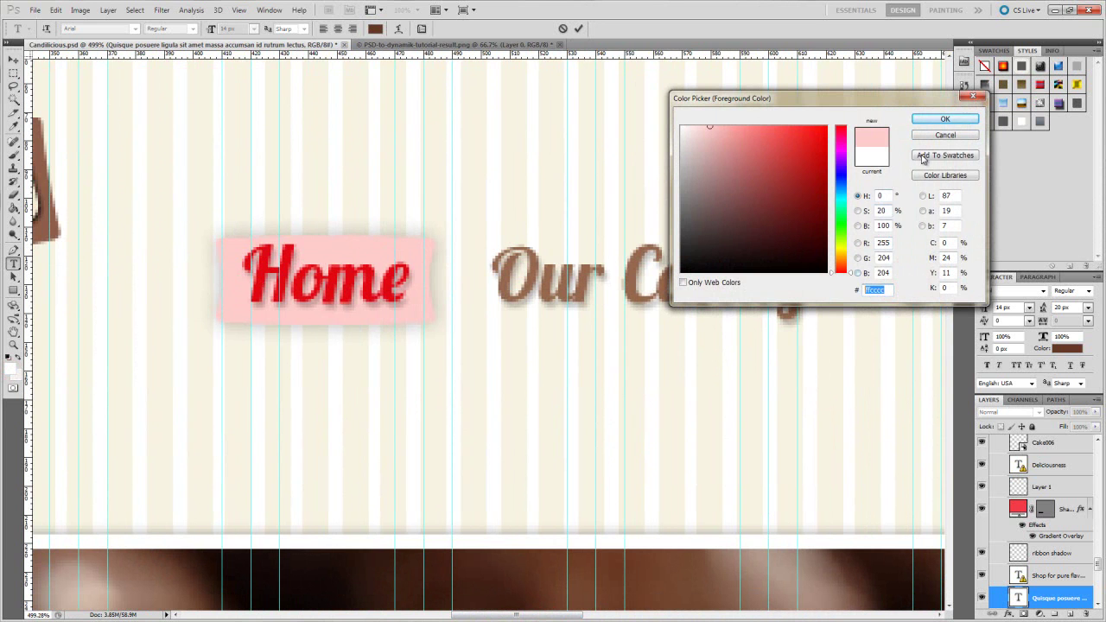
left_click(940, 136)
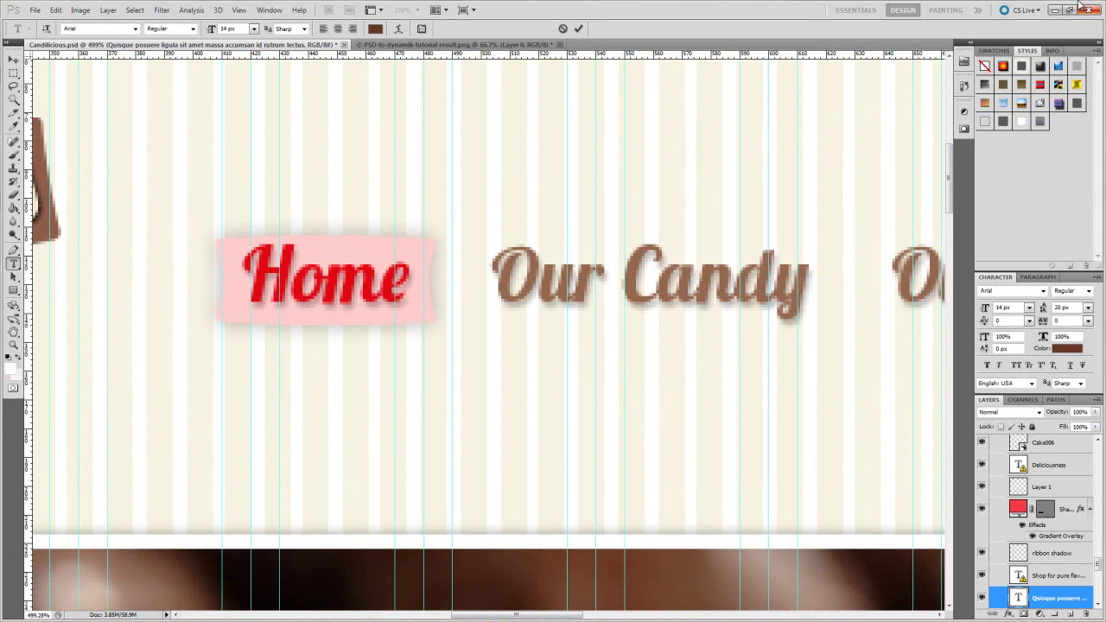
- Back in the WordPress Header Nav options, set the Page Hover Background and Active Page Background colors to FFCCCC
left_click(1055, 10)
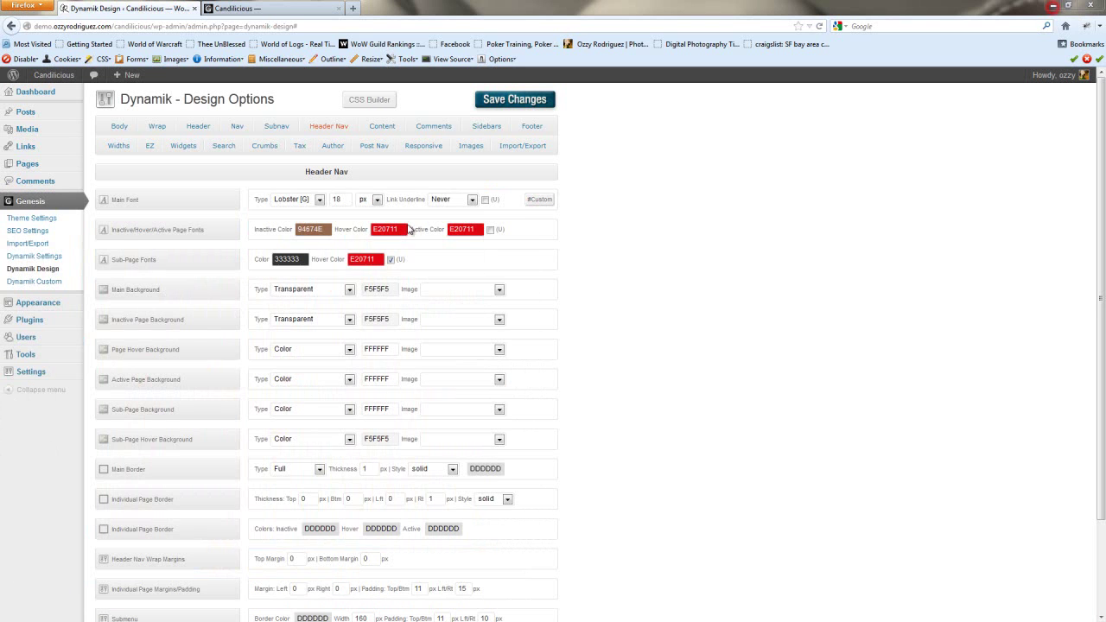
left_click(373, 348)
key("ctrl+v")
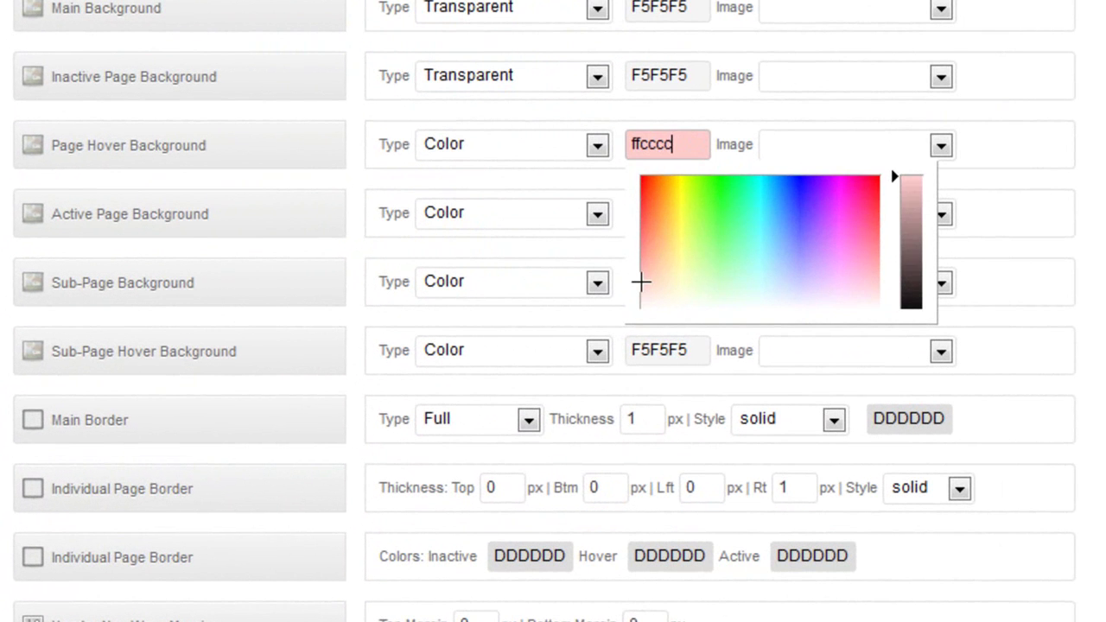
key("Return")
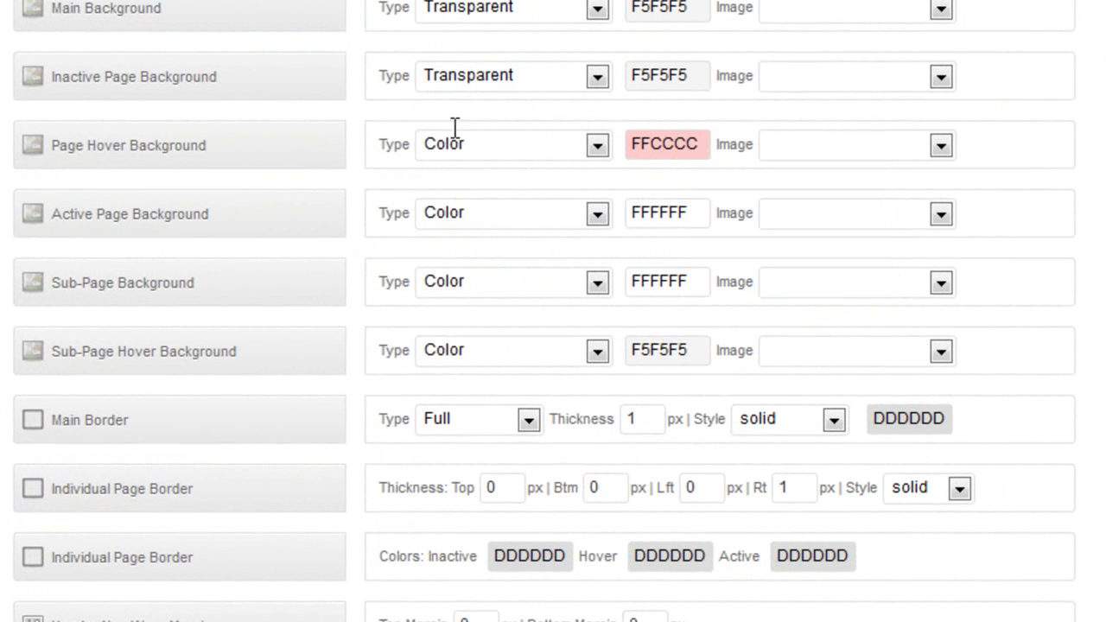
left_click(691, 212)
key("ctrl+v")
key("Return")
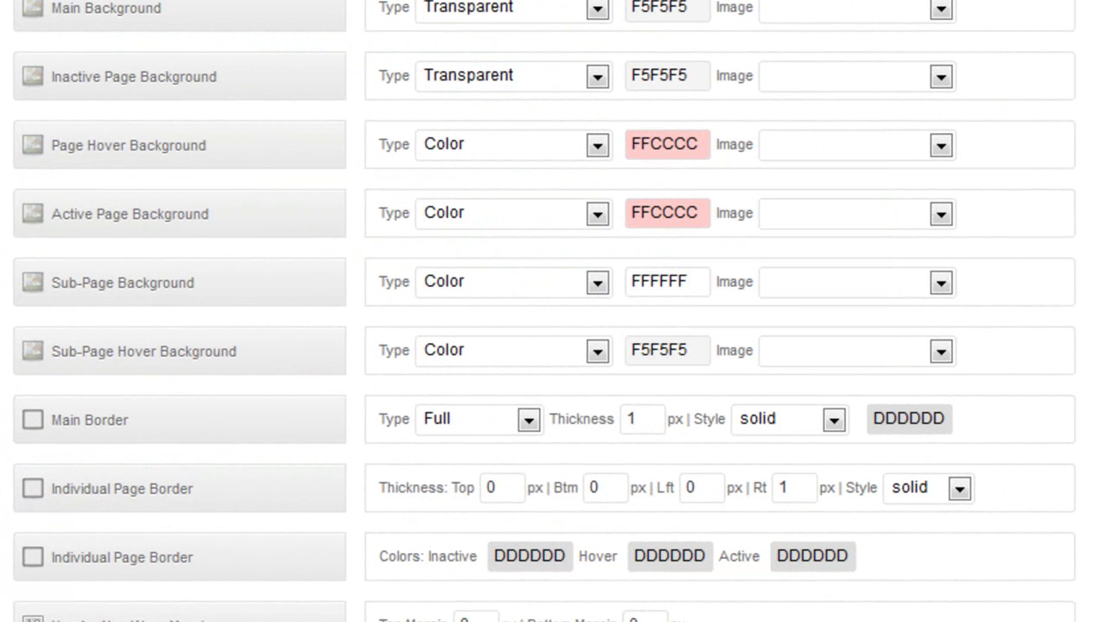
- Set the Header Nav Main Border thickness and right Individual Page Border to 0 px, save, and reload the live site
scroll(553, 311, "down", 3)
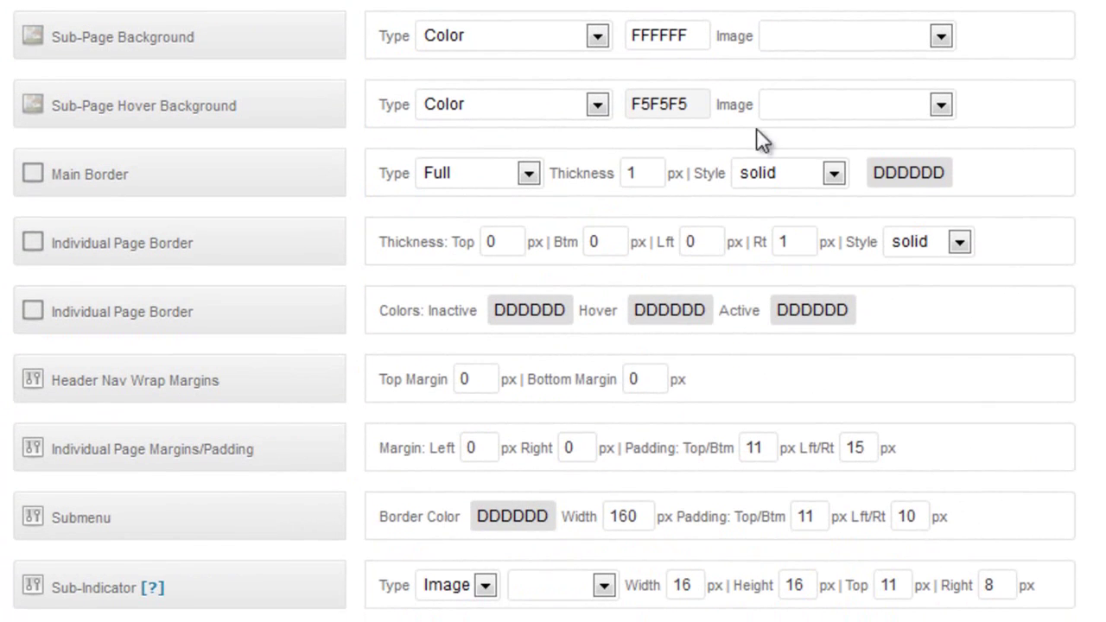
double_click(638, 172)
type("0")
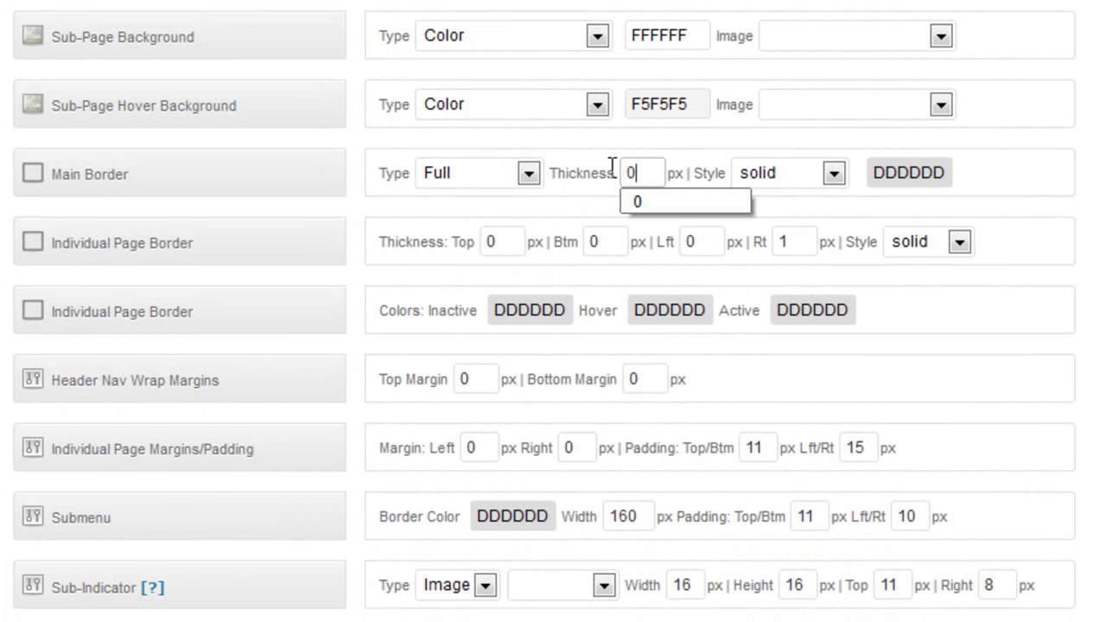
double_click(788, 241)
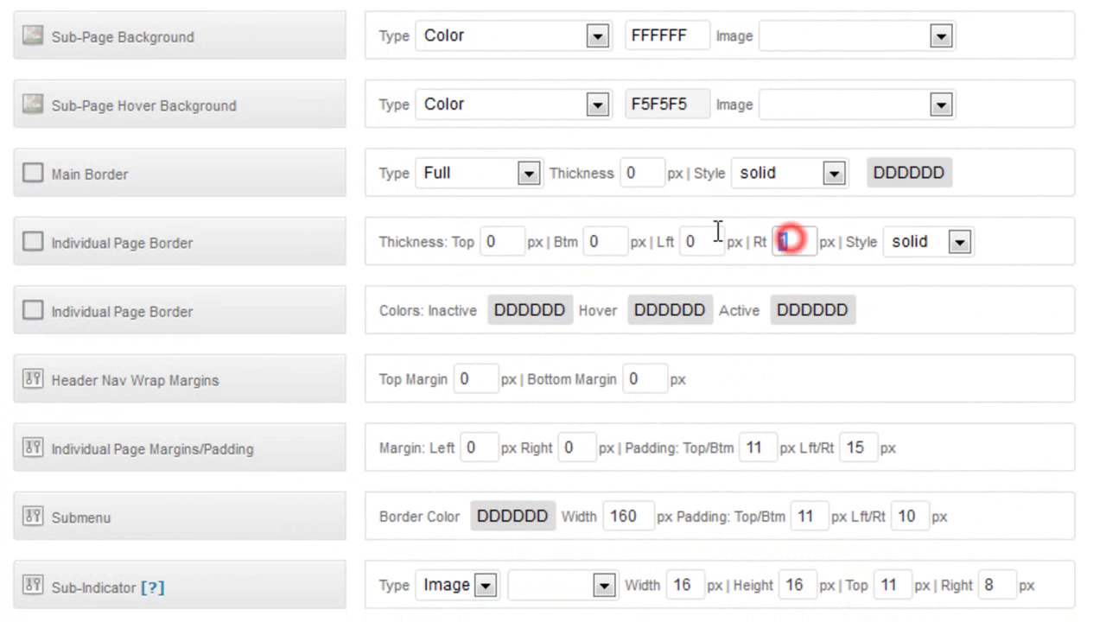
type("0")
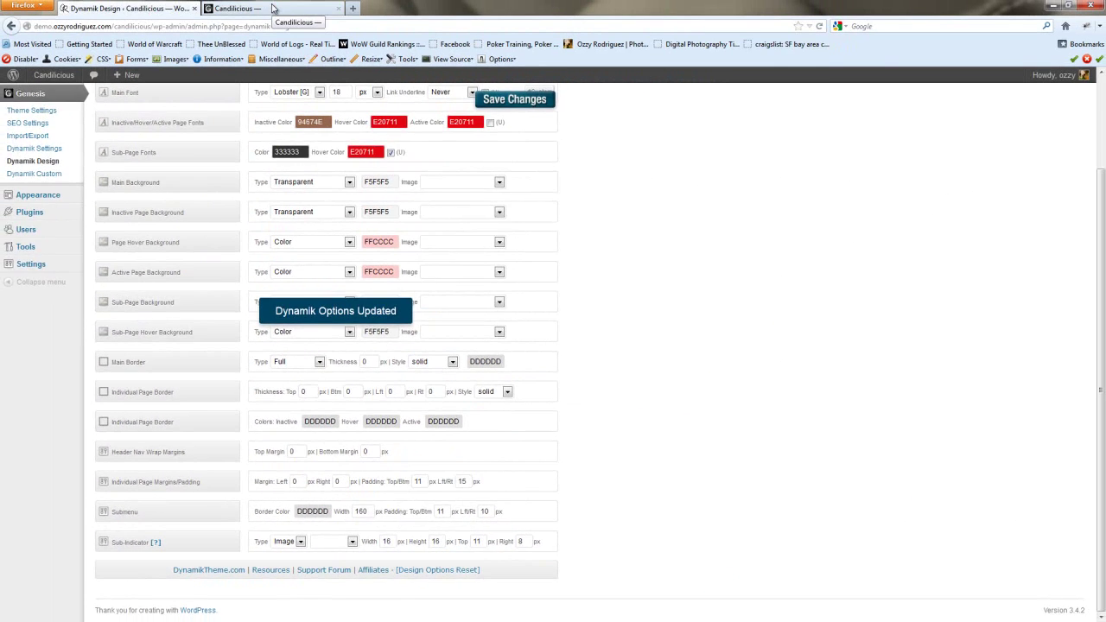
left_click(272, 8)
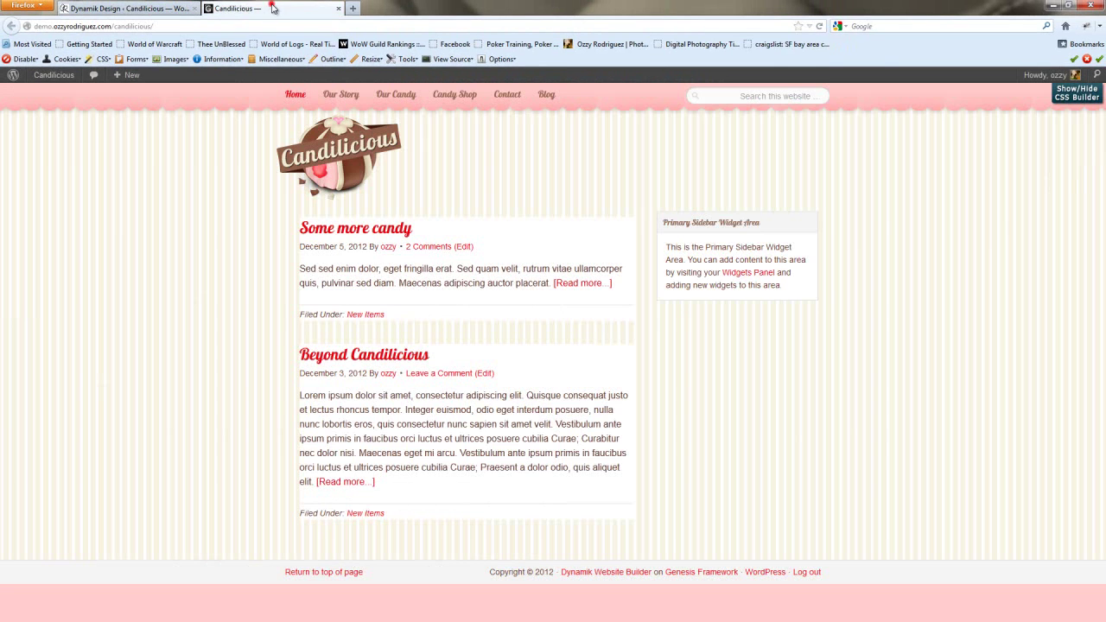
left_click(819, 26)
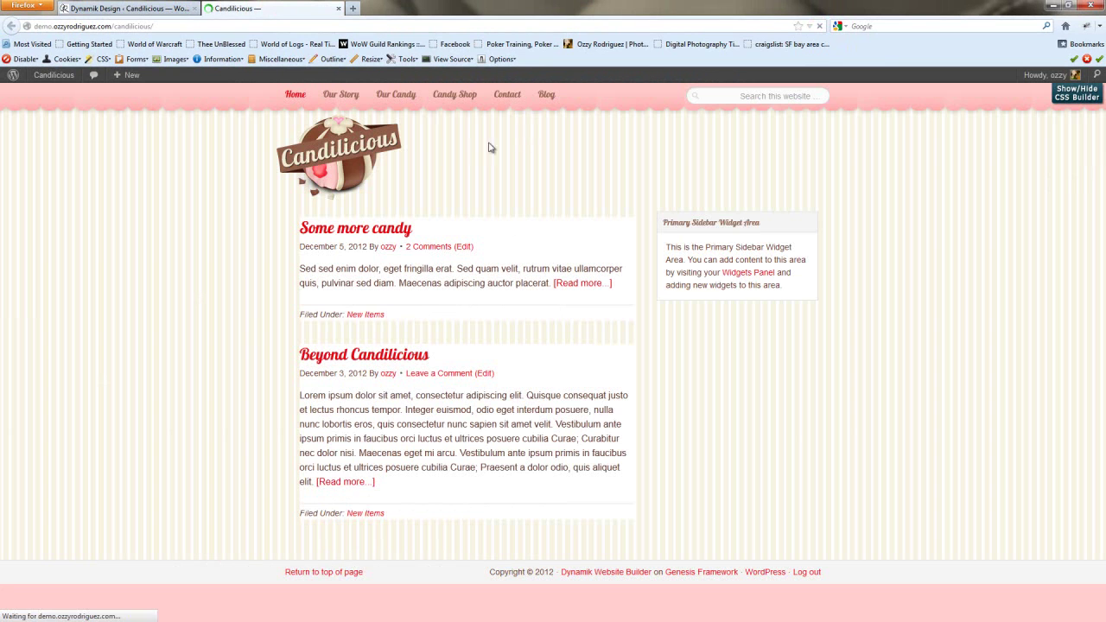
- Add a Custom Menu widget to the Header Right area with the Header Navigation menu selected and save it
left_click(136, 8)
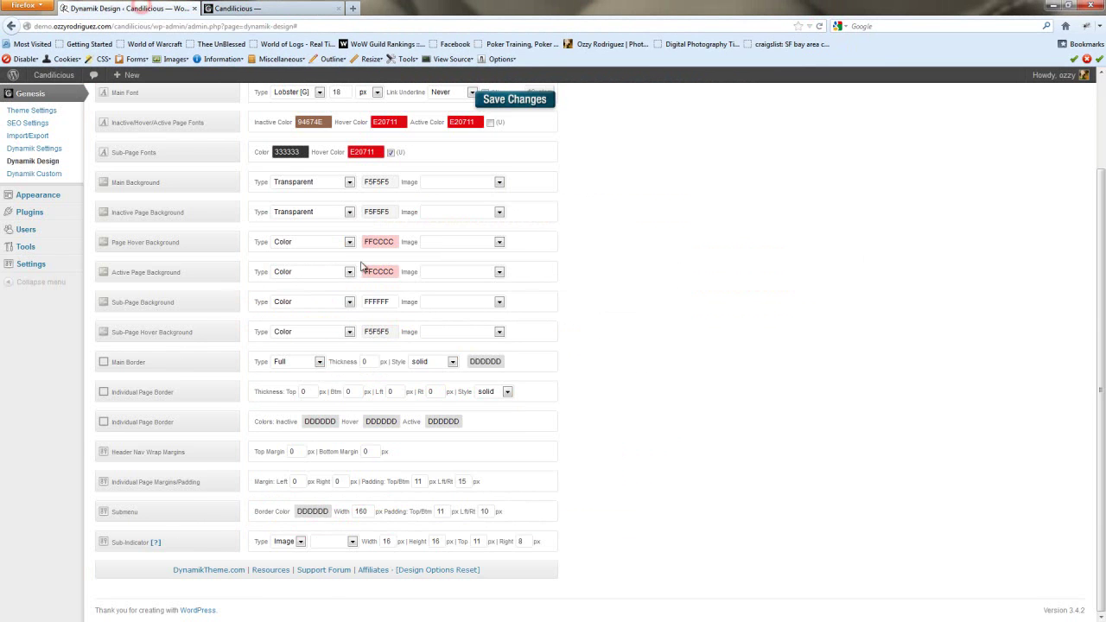
mouse_move(24, 302)
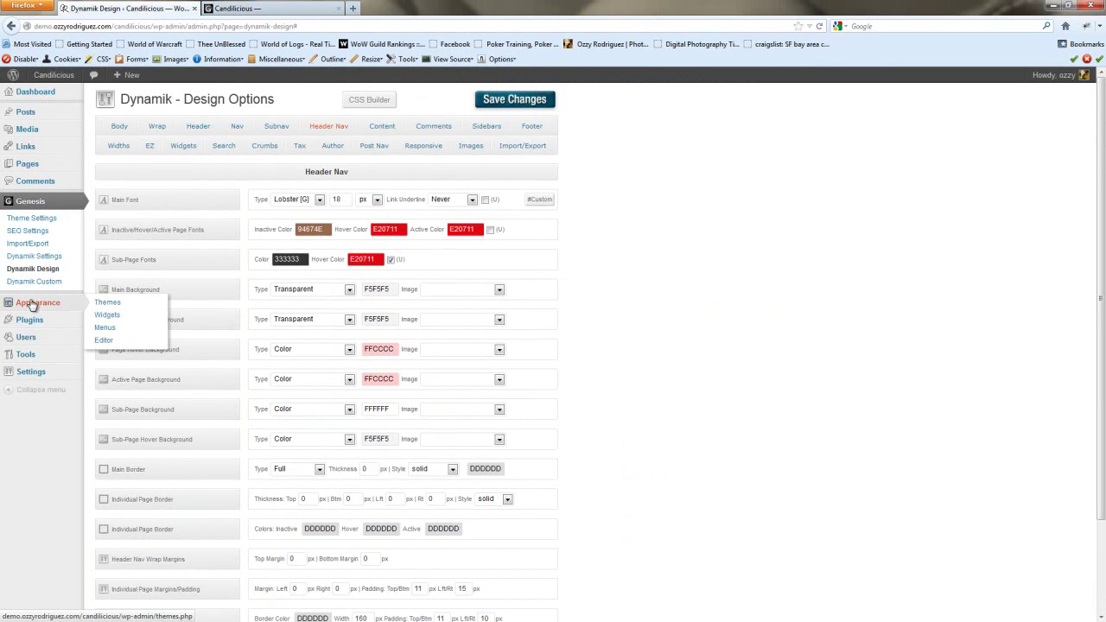
left_click(107, 318)
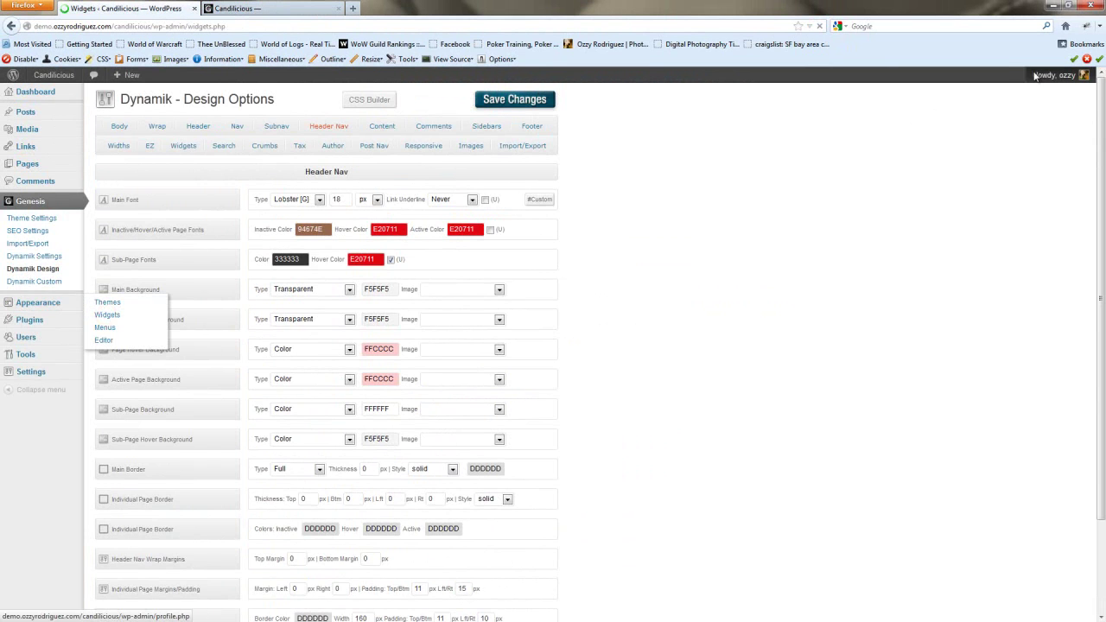
left_click_drag(605, 160, 968, 166)
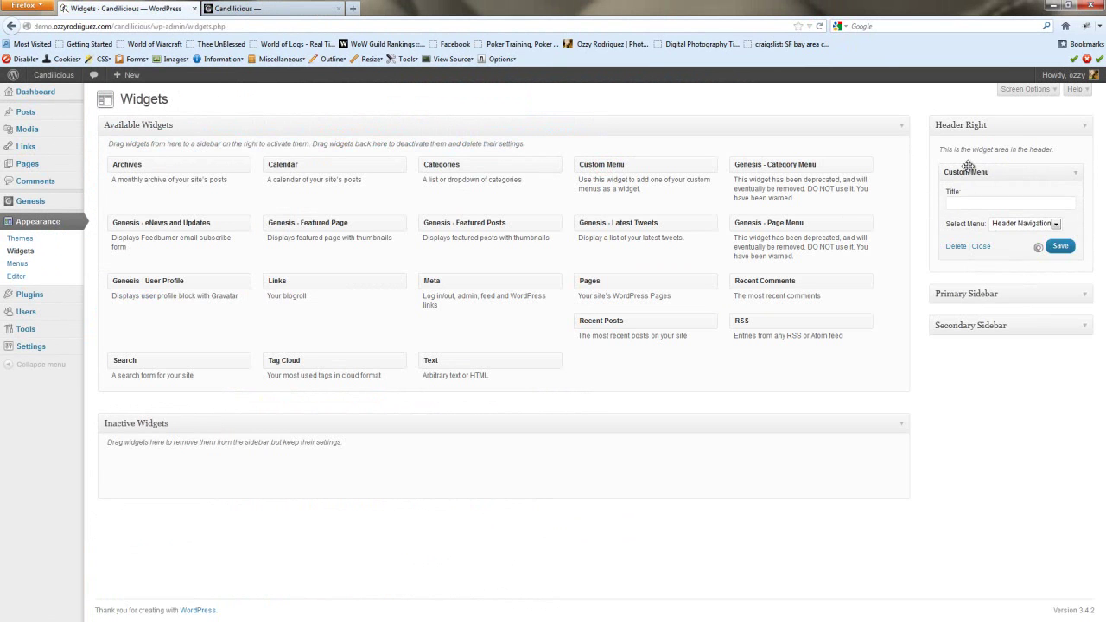
left_click(1026, 224)
left_click(1060, 246)
- Reload the live site and compare its header navigation with the nav items in the Photoshop mockup
left_click(276, 10)
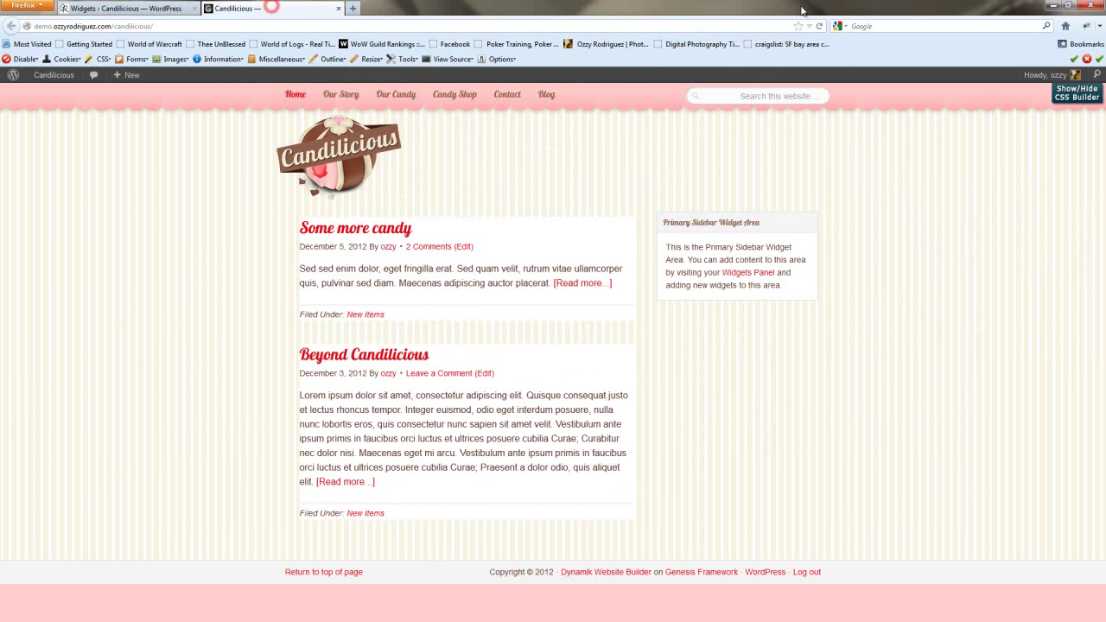
left_click(820, 27)
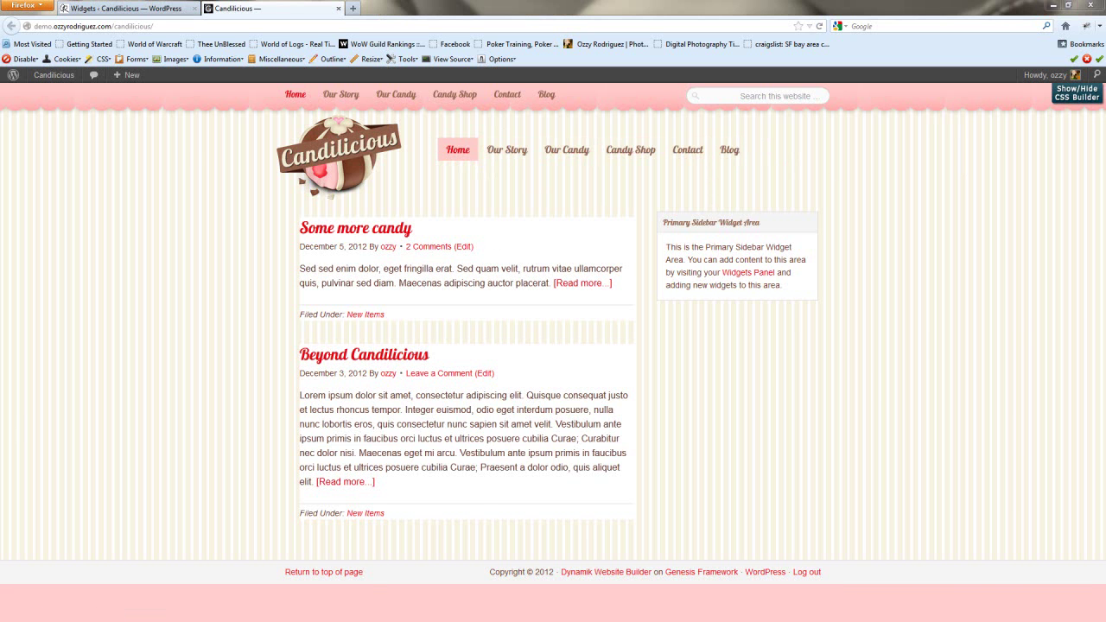
key("alt+Tab")
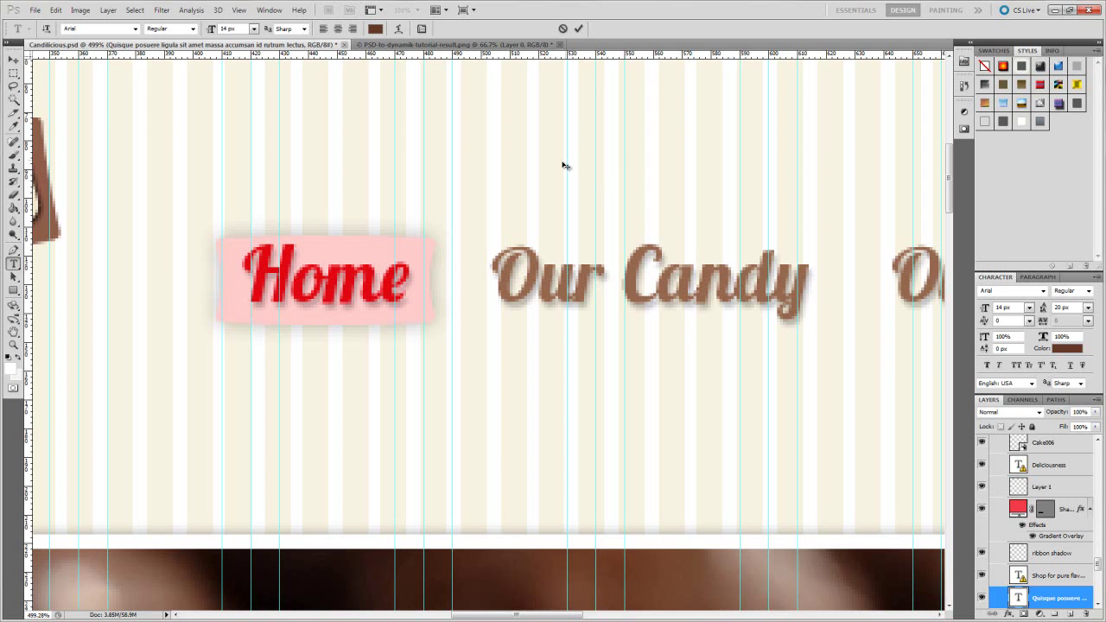
left_click(1055, 11)
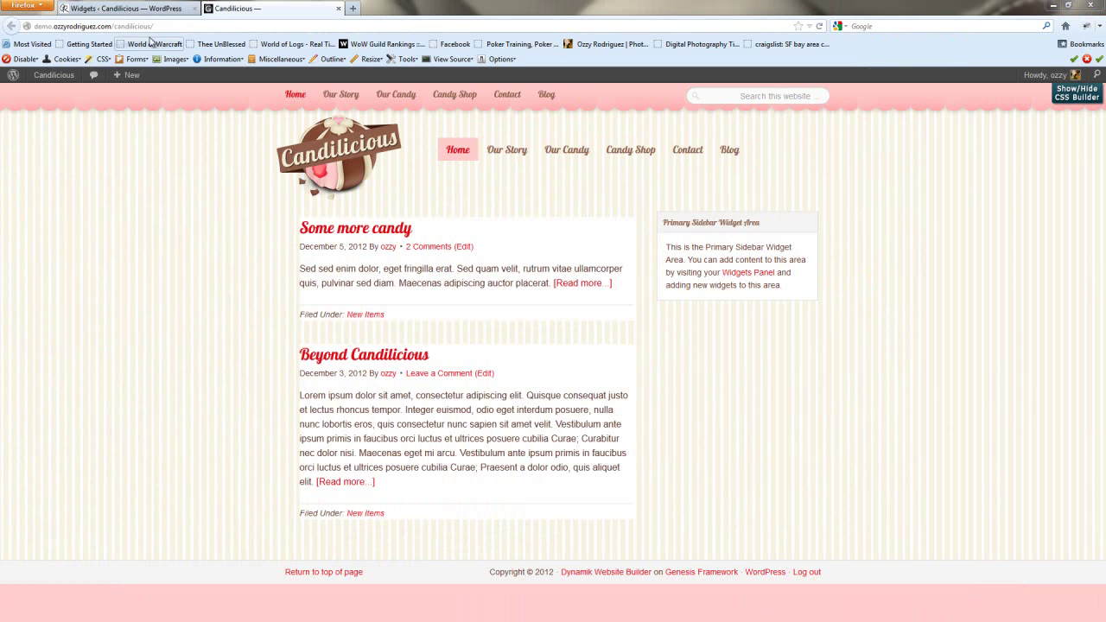
- Return to Dynamik's Header Nav design options and open the Shadows section of the Custom CSS Builder
left_click(144, 10)
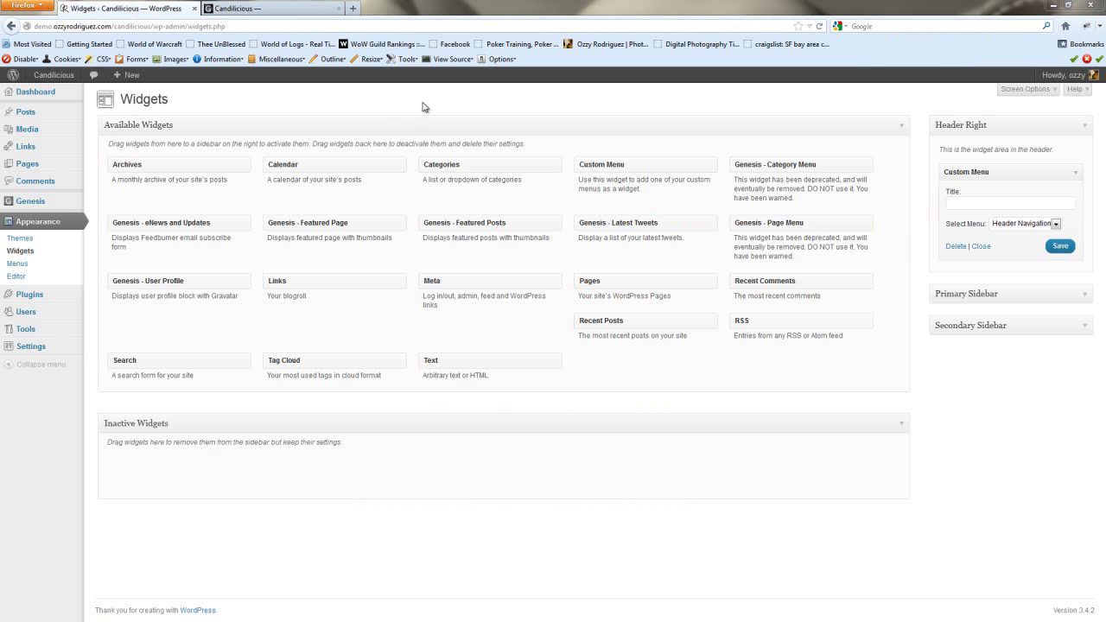
mouse_move(52, 201)
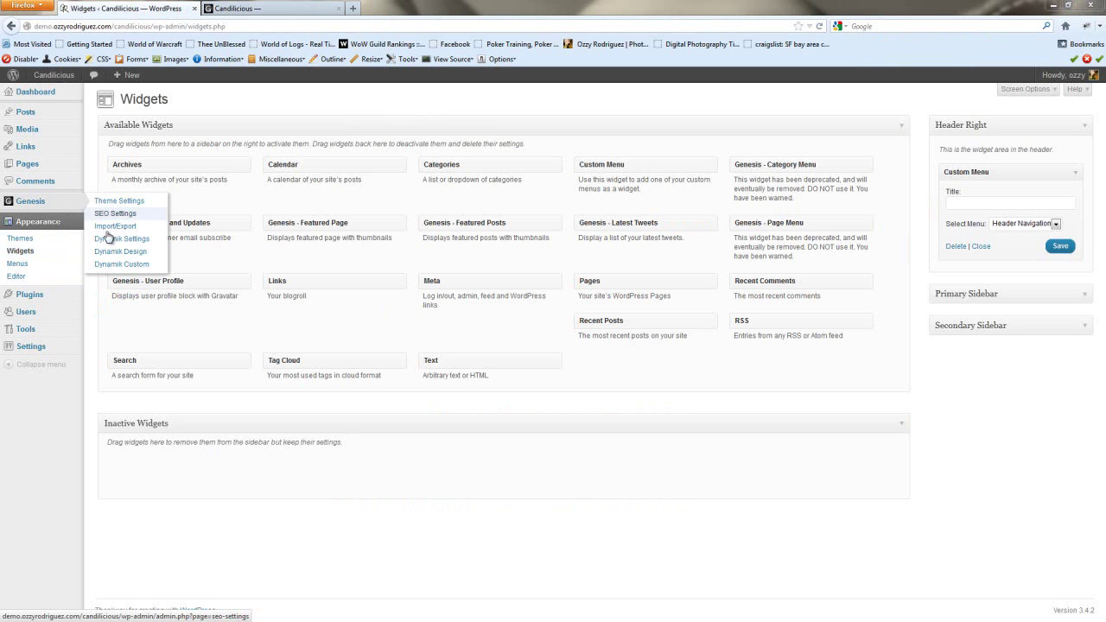
left_click(118, 251)
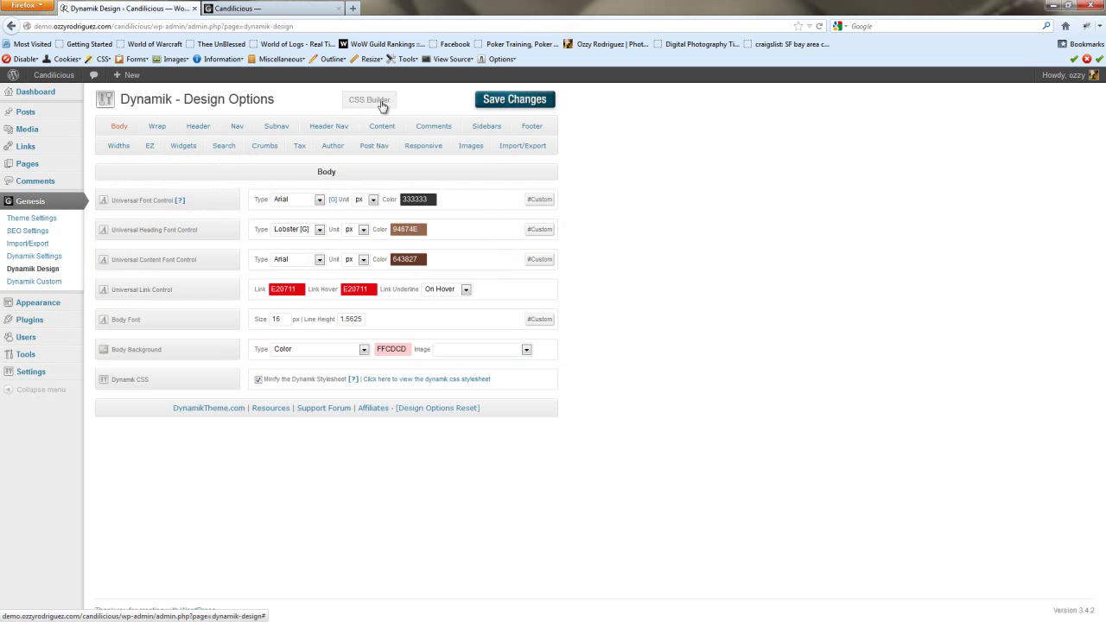
left_click(331, 129)
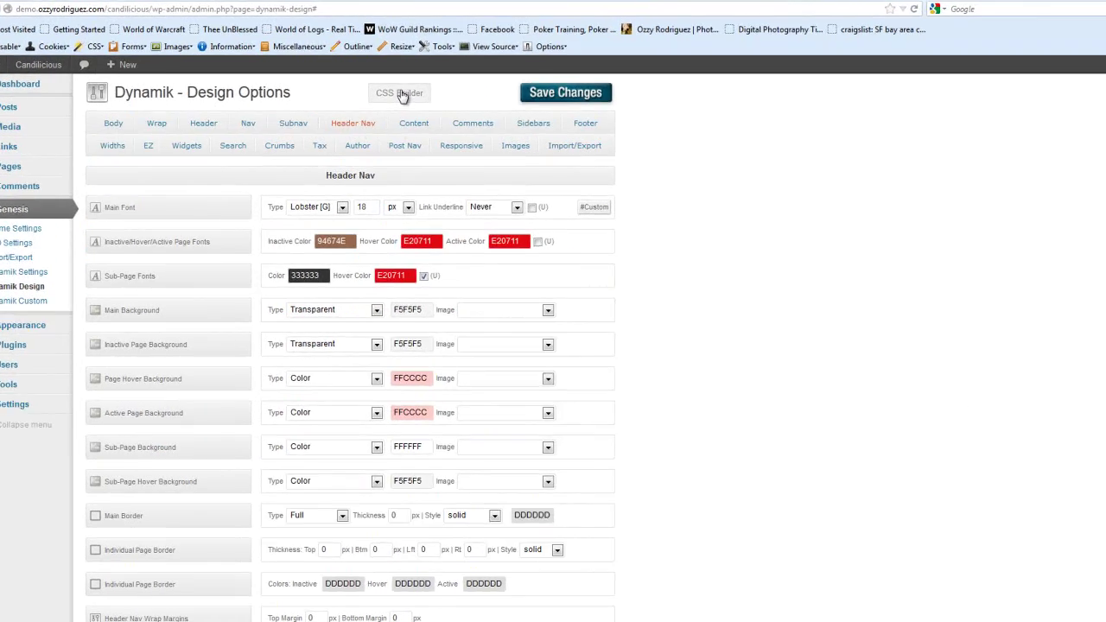
left_click(371, 100)
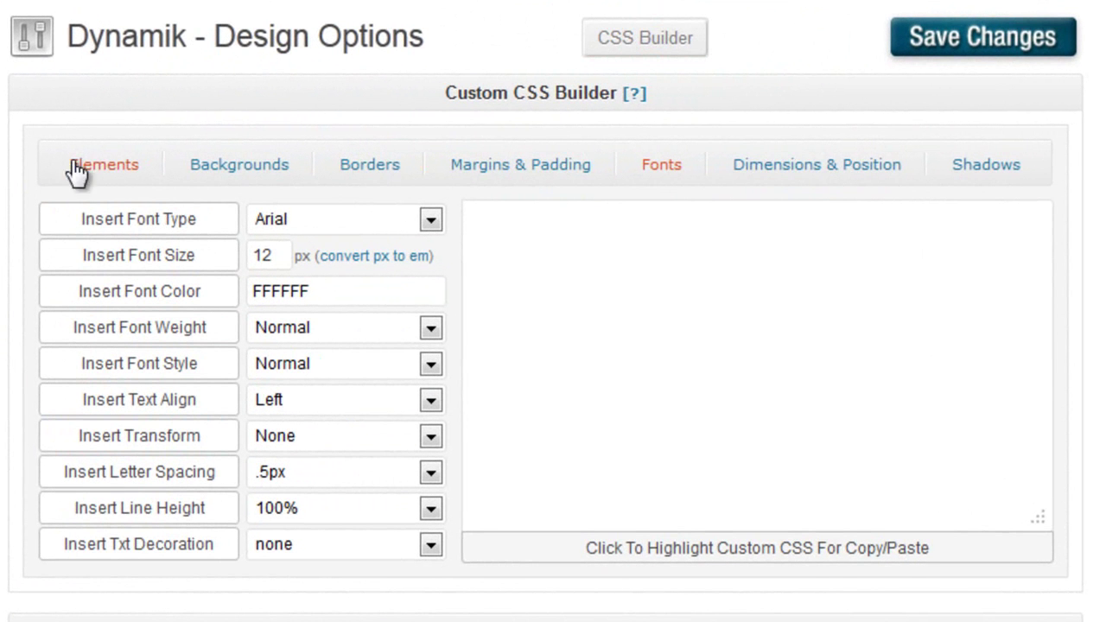
left_click(1000, 185)
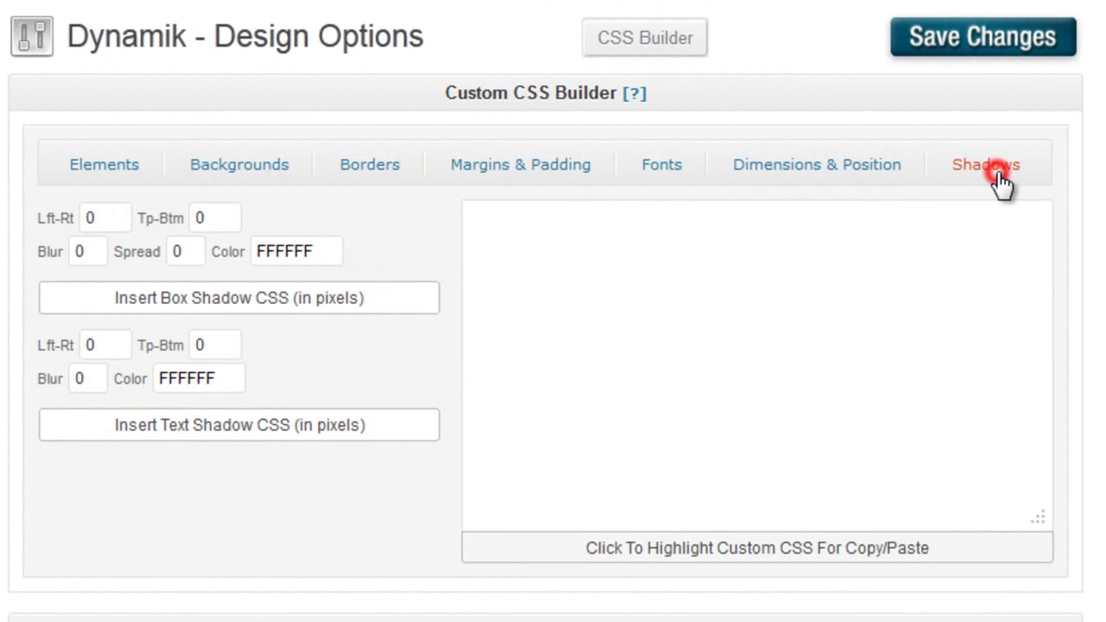
- Set the text shadow's Lft-Rt and Tp-Btm offsets to 1 and its Blur to 2
double_click(99, 345)
type("1")
double_click(215, 345)
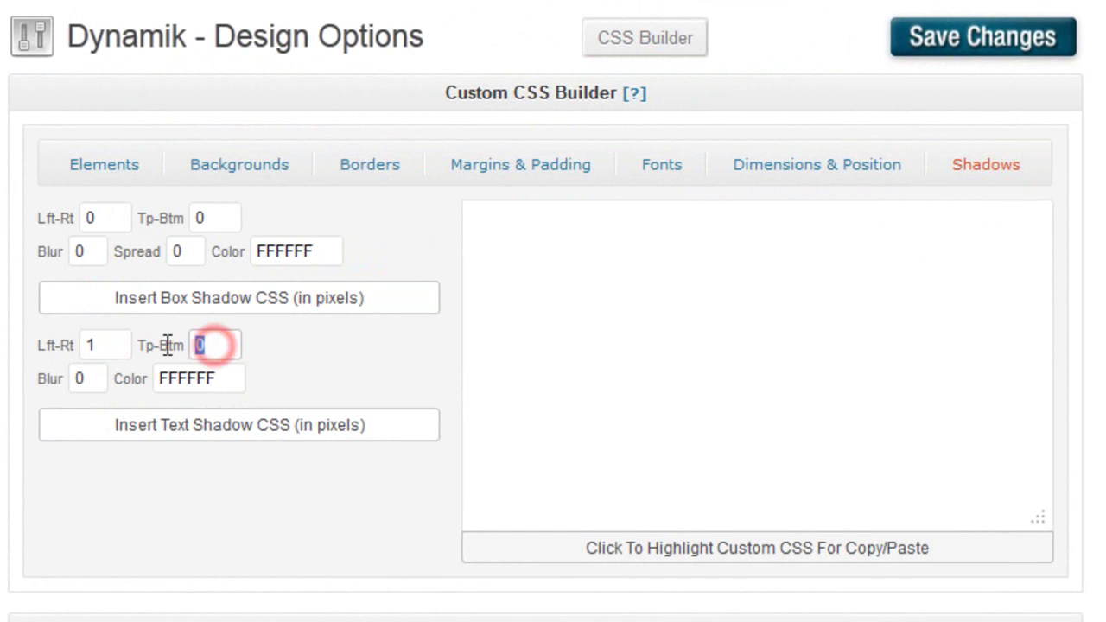
type("1")
double_click(89, 378)
type("2")
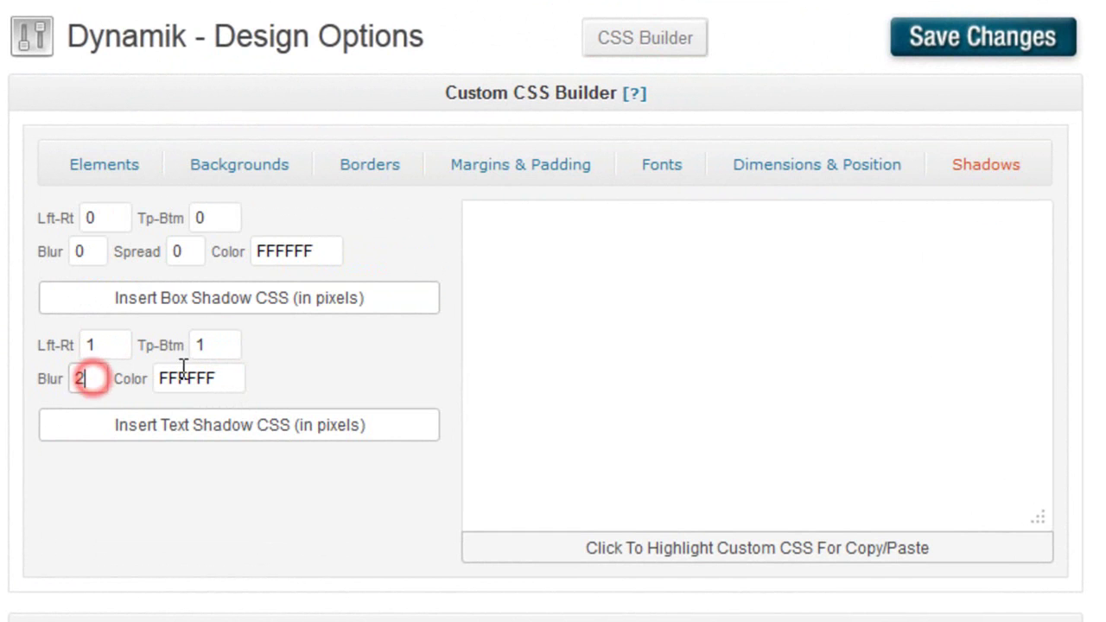
- Set the text shadow color to 434040 and insert the text shadow CSS into the builder's code box
left_click(228, 377)
left_click(230, 382)
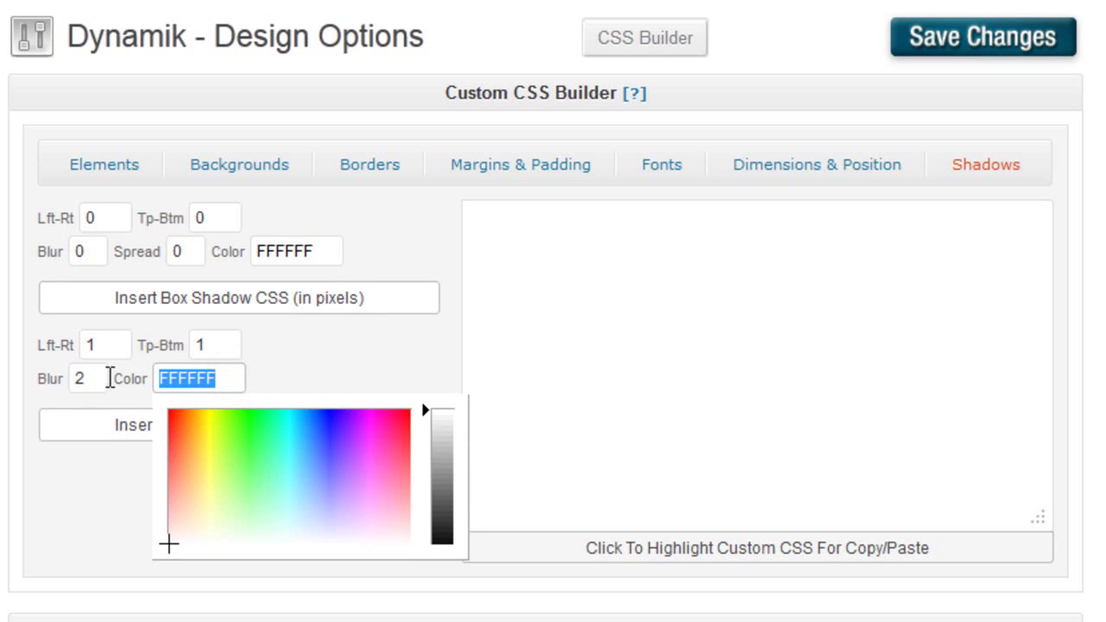
left_click(285, 345)
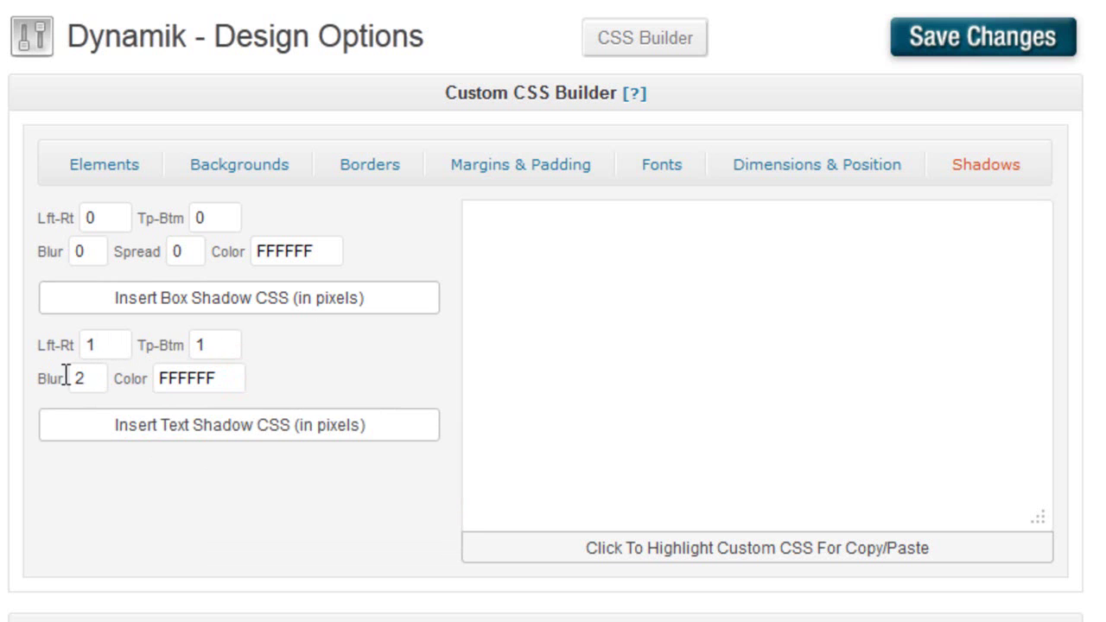
left_click(229, 373)
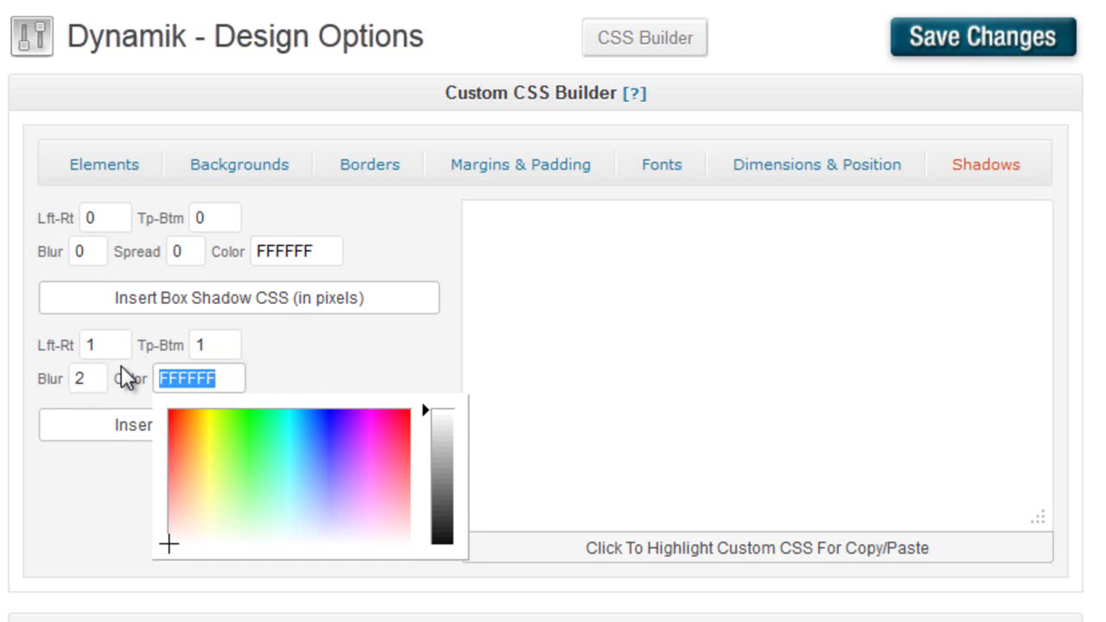
type("434")
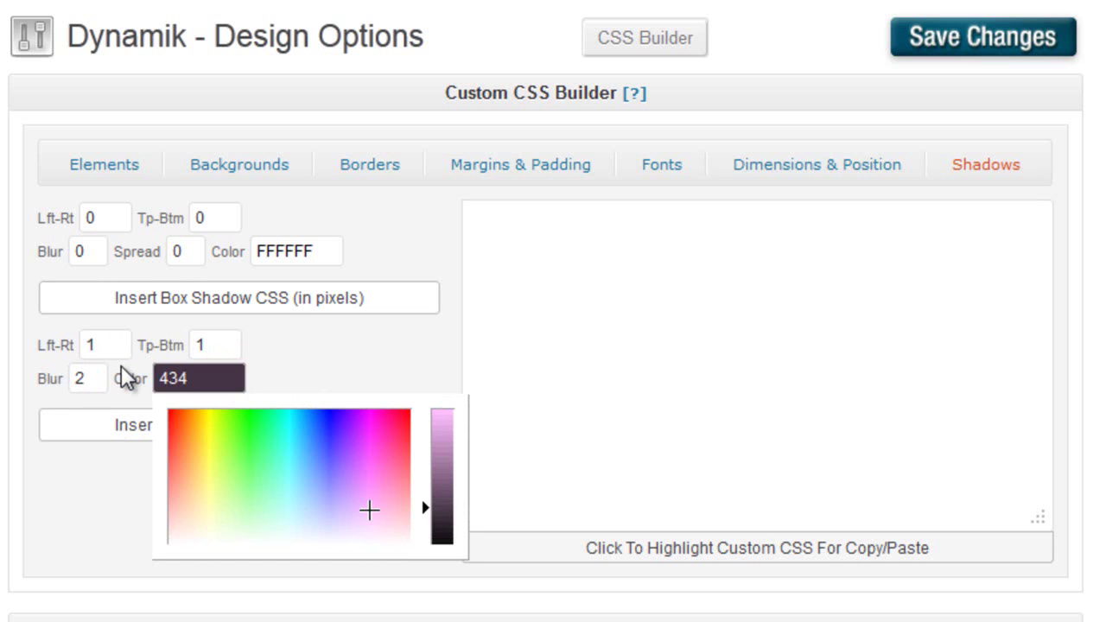
type("040")
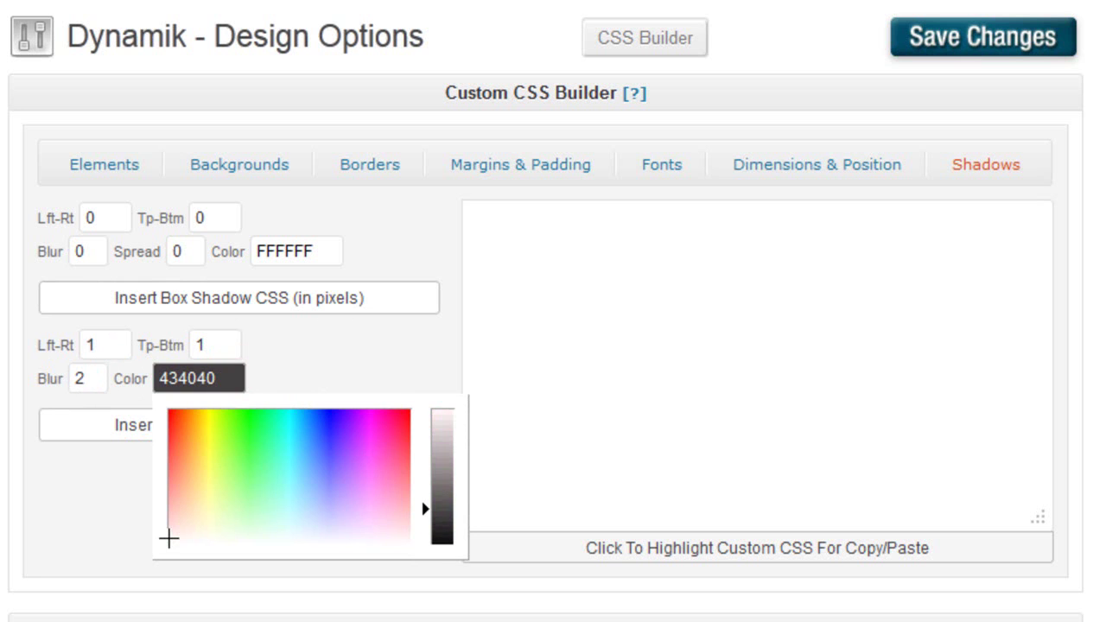
key("Tab")
left_click(338, 425)
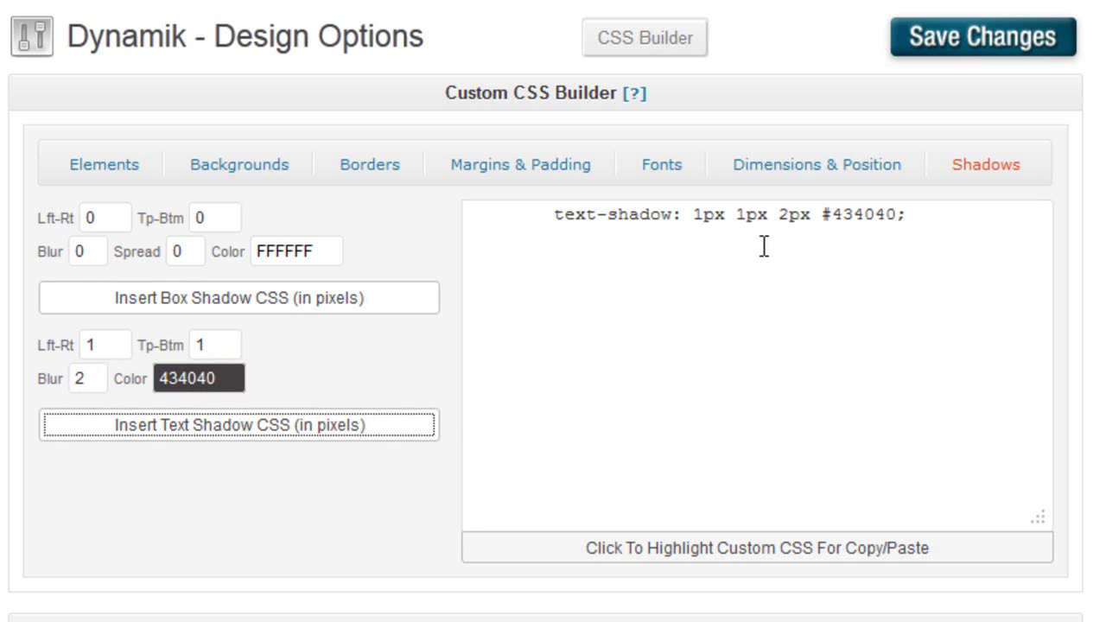
- Copy the generated text-shadow CSS into the Header Nav Main Font's custom CSS, then save and reload the live site
left_click(726, 550)
key("ctrl+c")
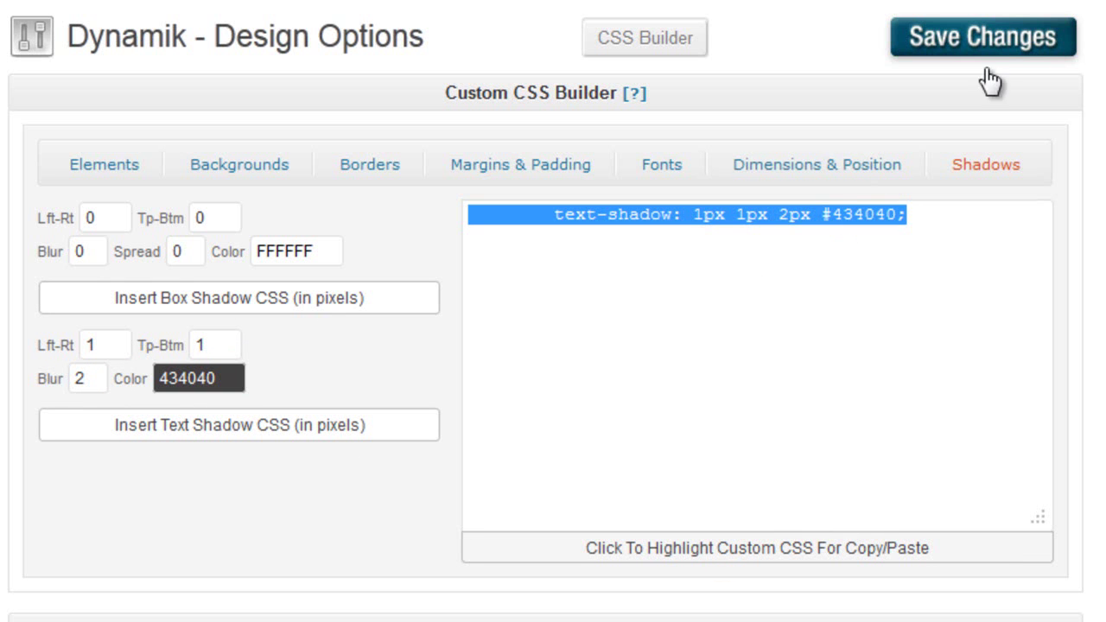
scroll(1030, 440, "down", 3)
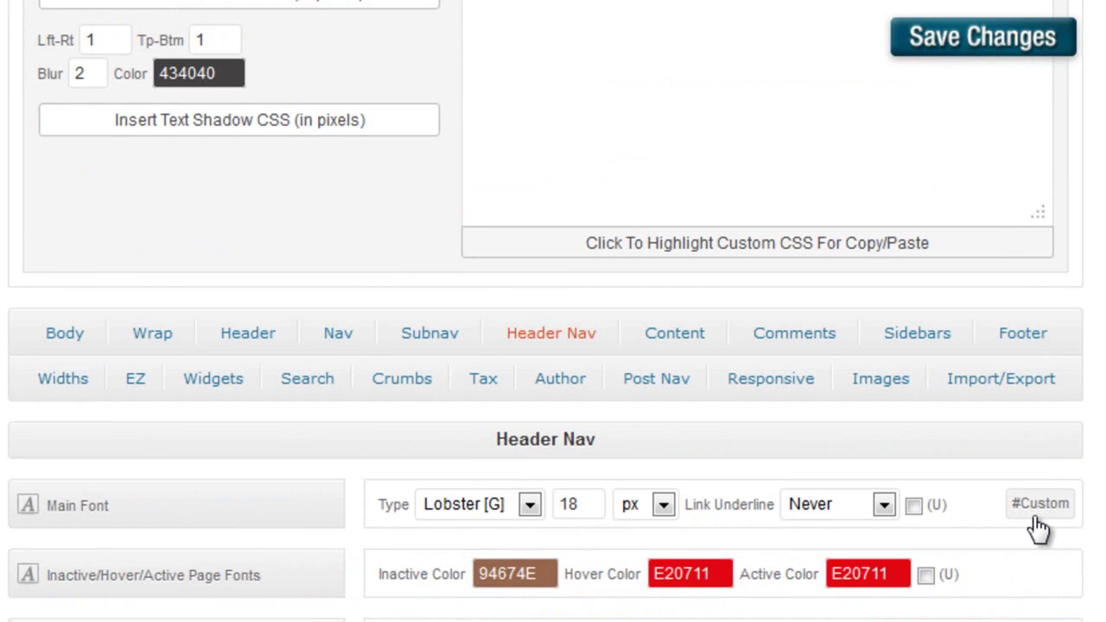
left_click(1039, 507)
left_click(650, 615)
key("ctrl+v")
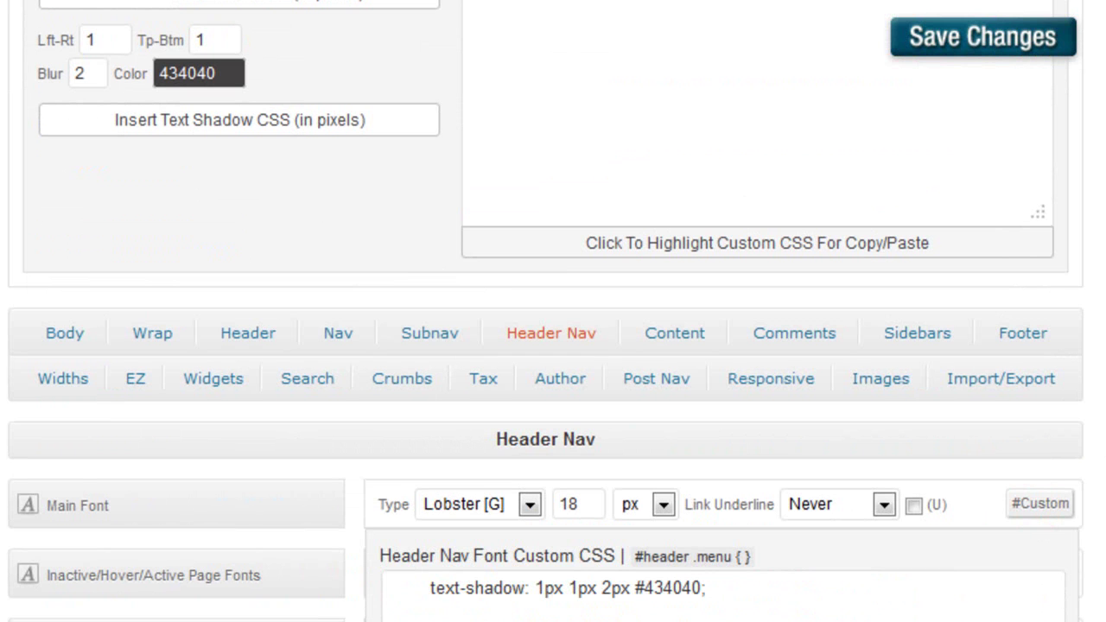
left_click(983, 40)
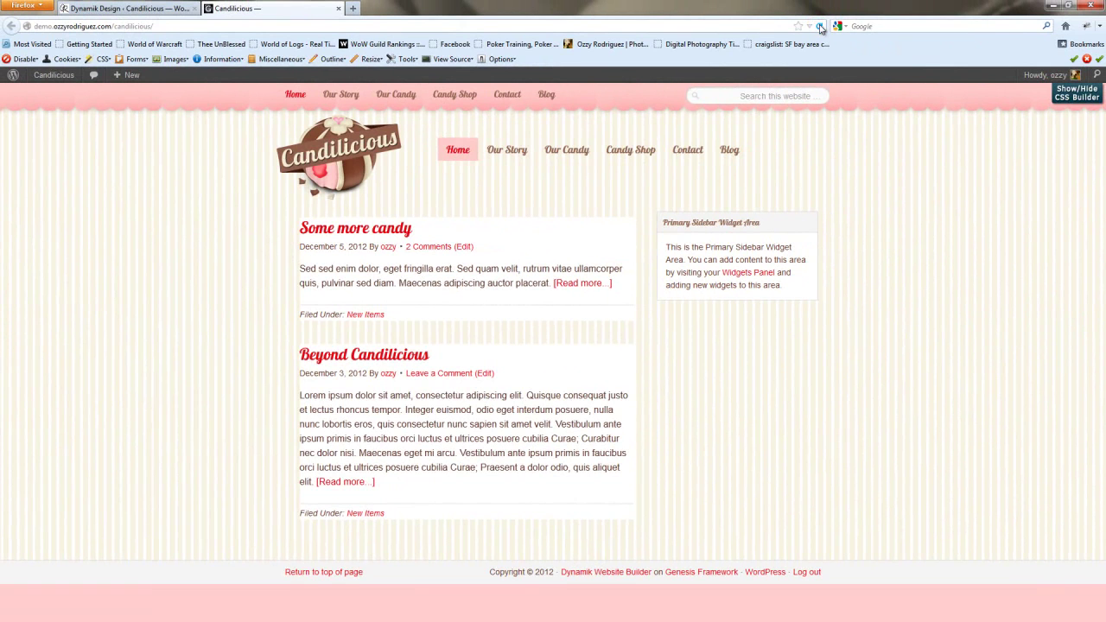
left_click(819, 26)
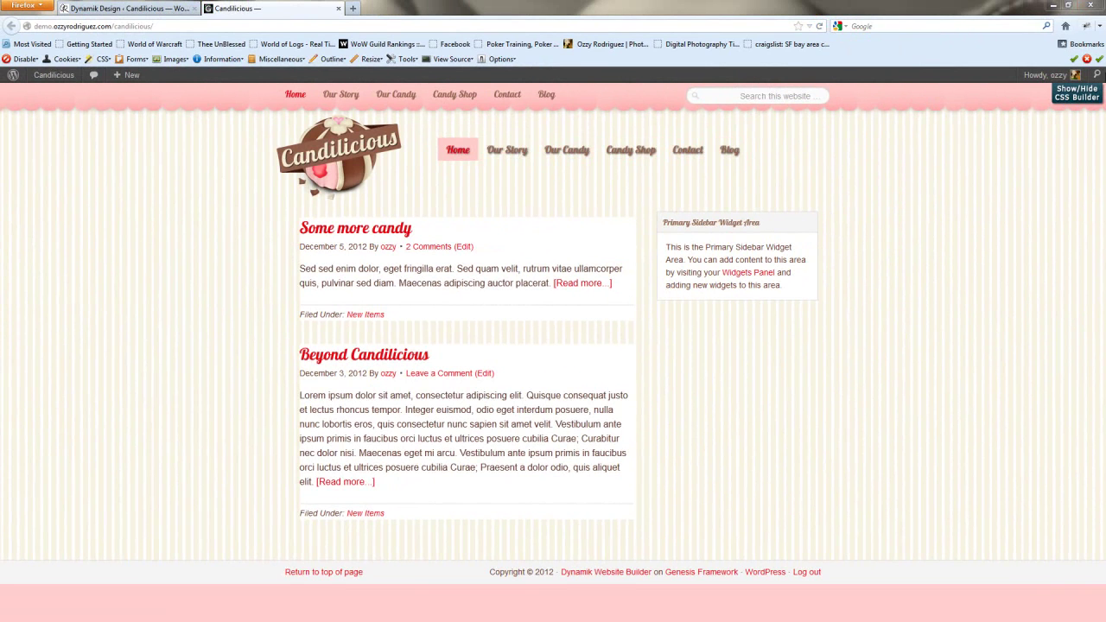
- In the live site's CSS Builder, write a #header .menu rule with float: right and width: auto and insert it at the Custom CSS Editor's end
left_click(1076, 93)
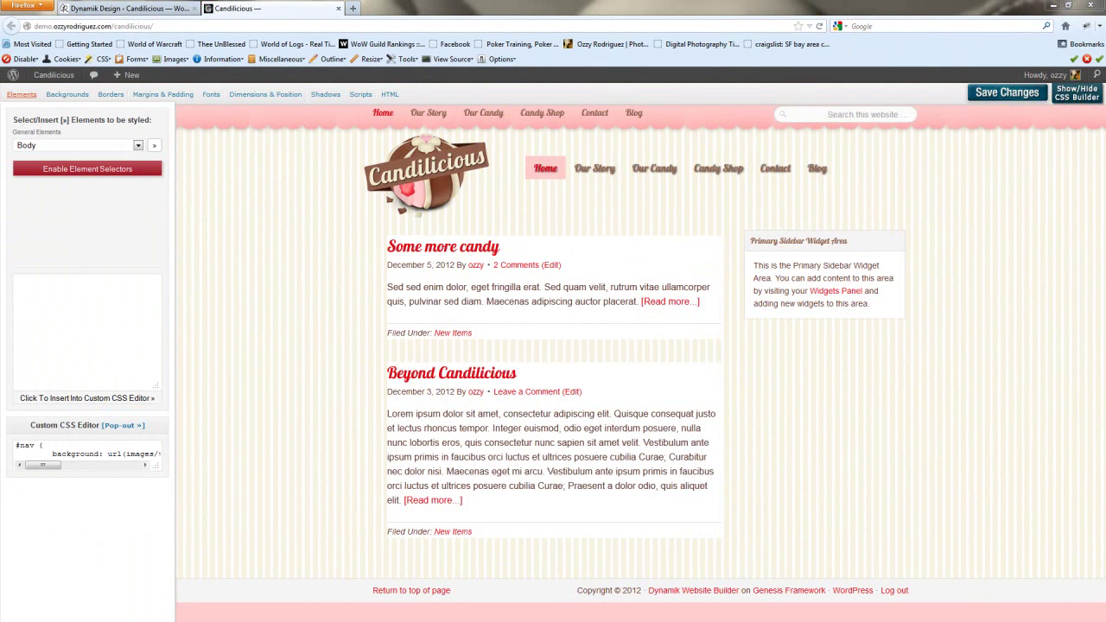
type("#header .menu { \tfloat: right; \twidth: auto; }")
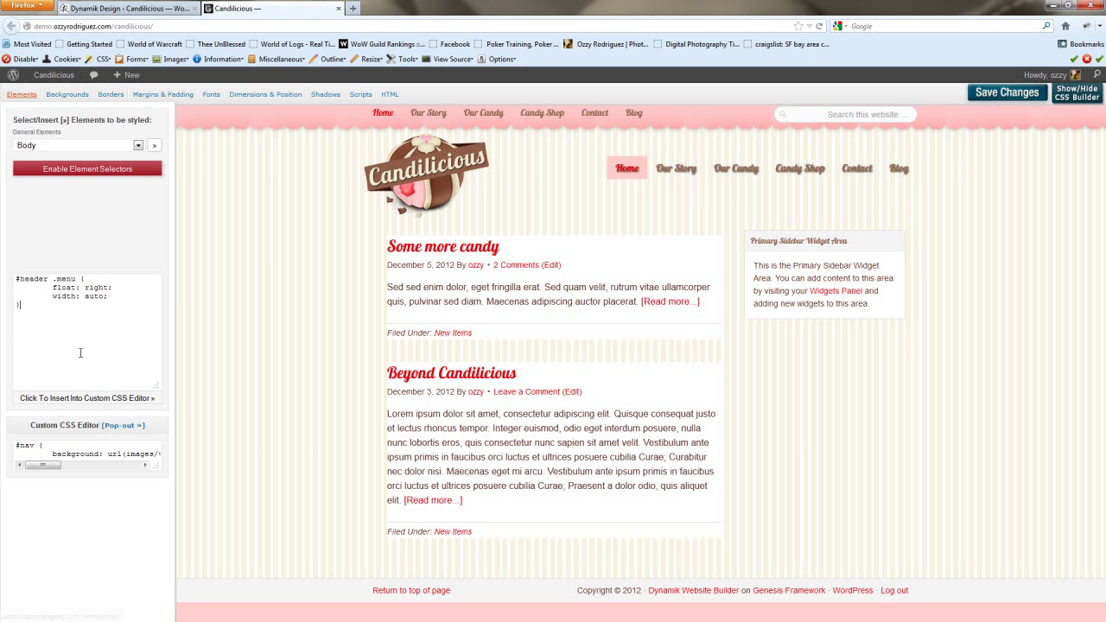
left_click(125, 425)
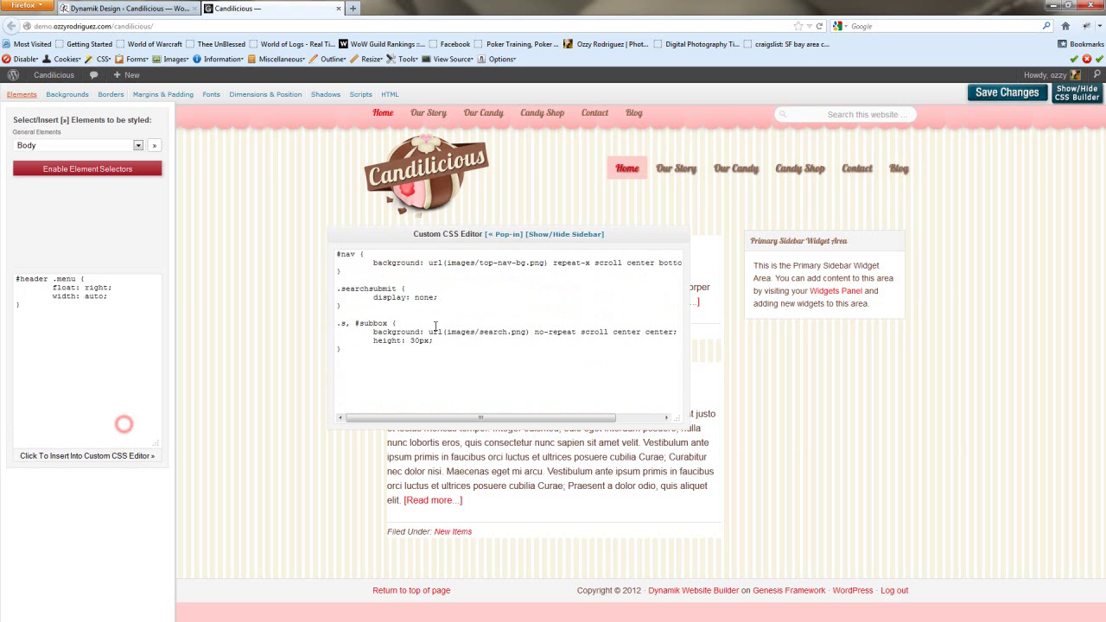
left_click(345, 354)
left_click(72, 458)
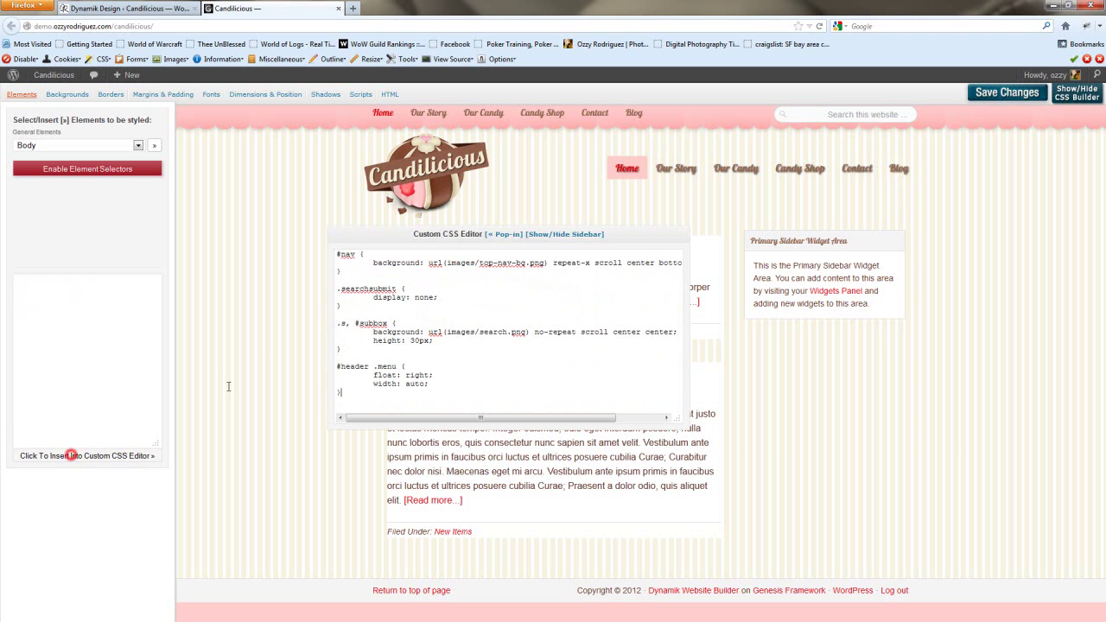
- Save the custom CSS changes, dock the Custom CSS Editor back in the sidebar and hide the CSS Builder
left_click(998, 94)
left_click(504, 234)
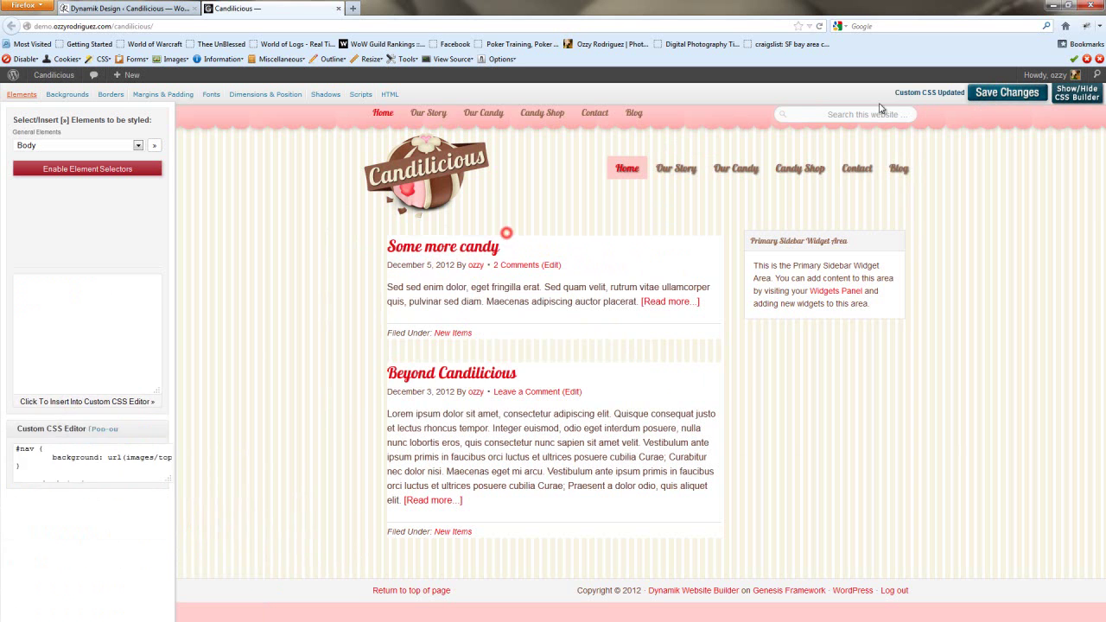
left_click(1077, 92)
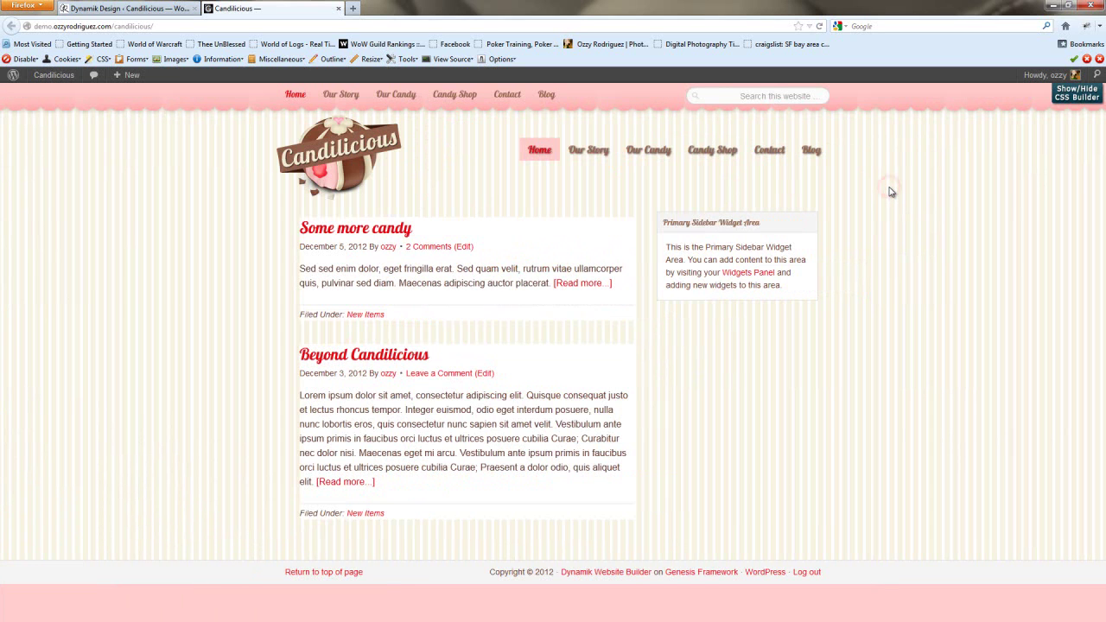